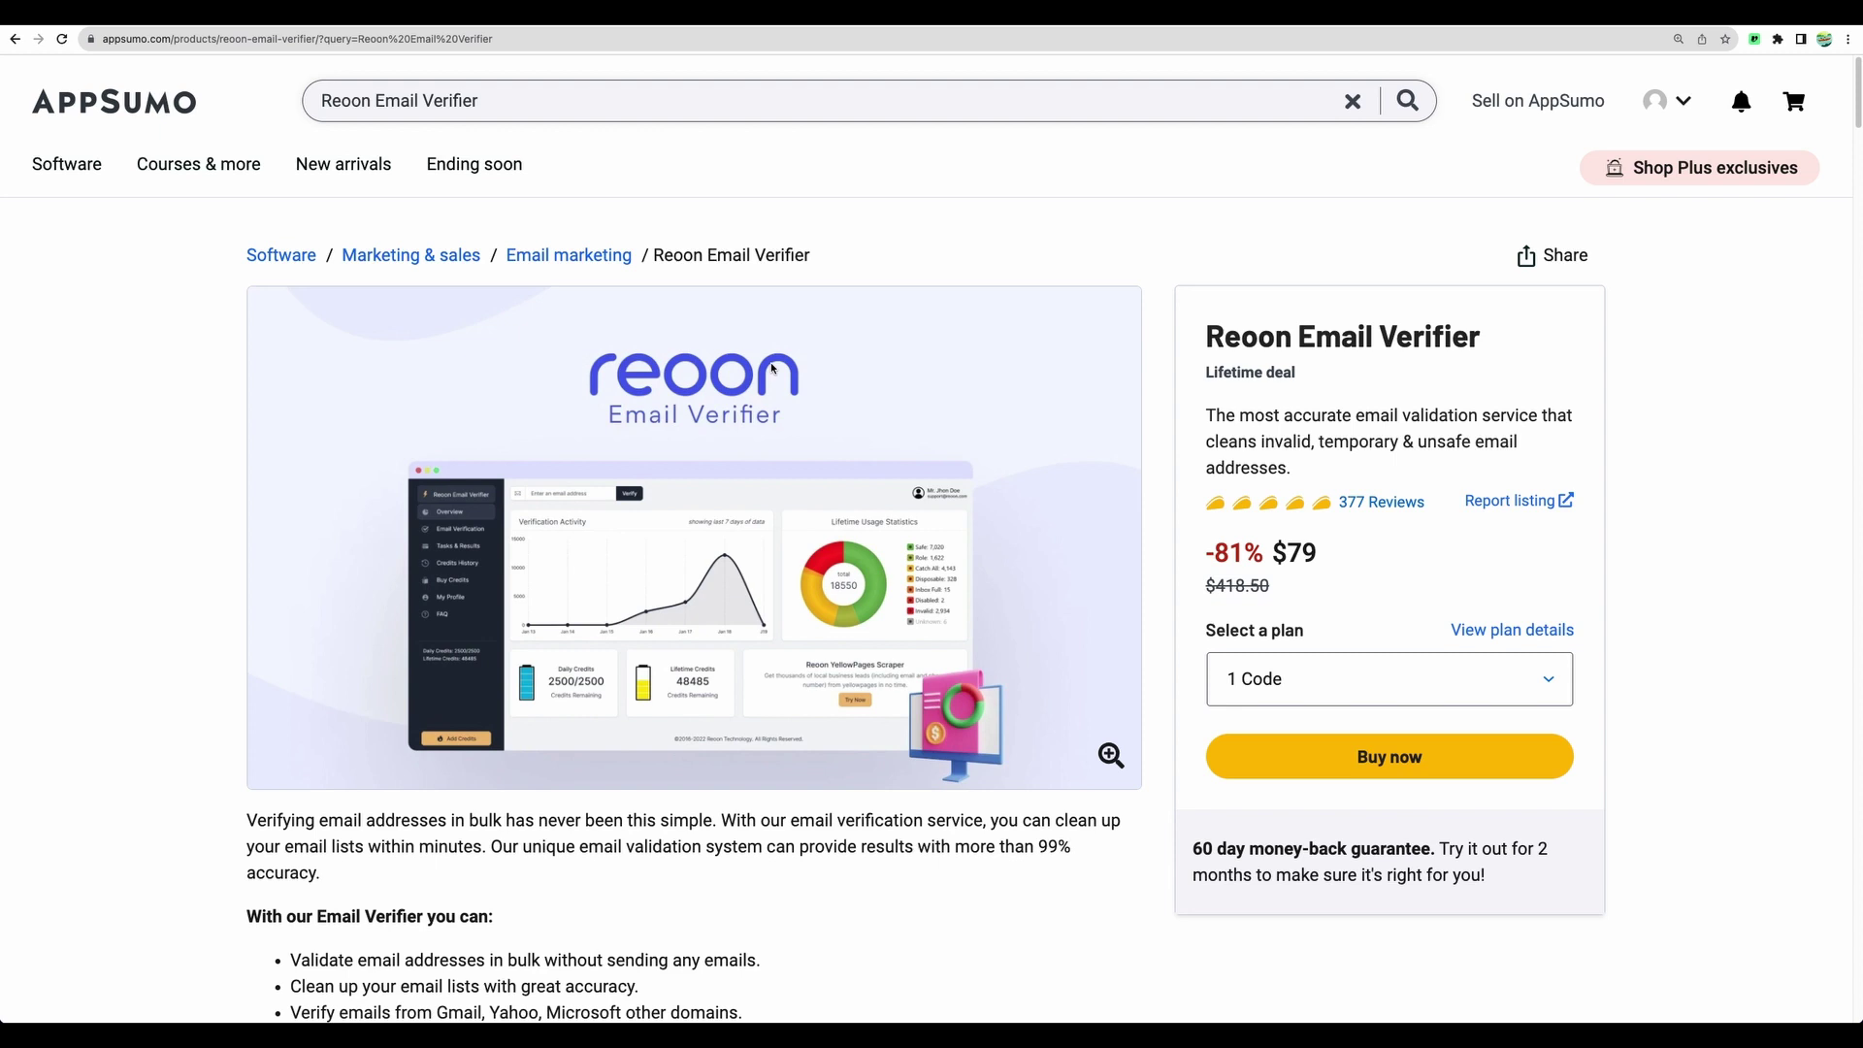
On the AppSumo pricing cards, pick 5 Codes for Plan 3, giving Plan 5 at $395 with 4,500 daily credits.
scroll(717, 739, down, 4)
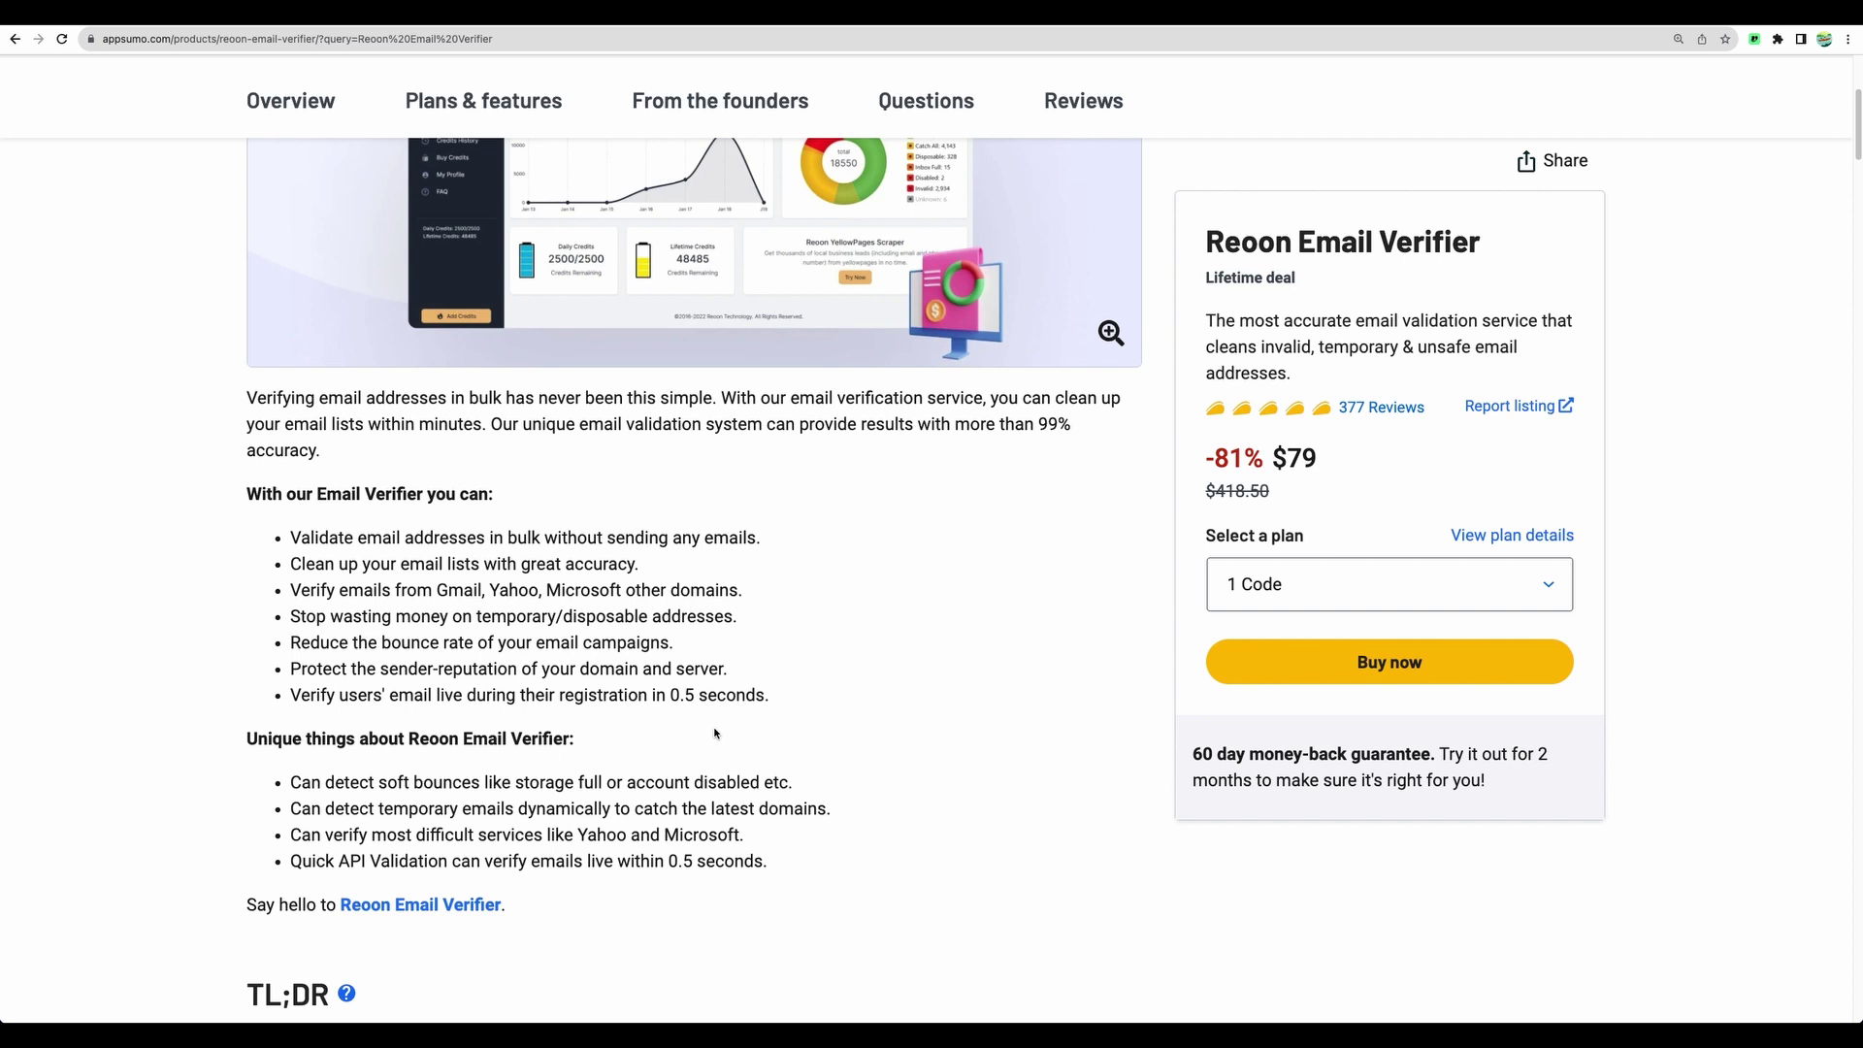
scroll(716, 734, up, 4)
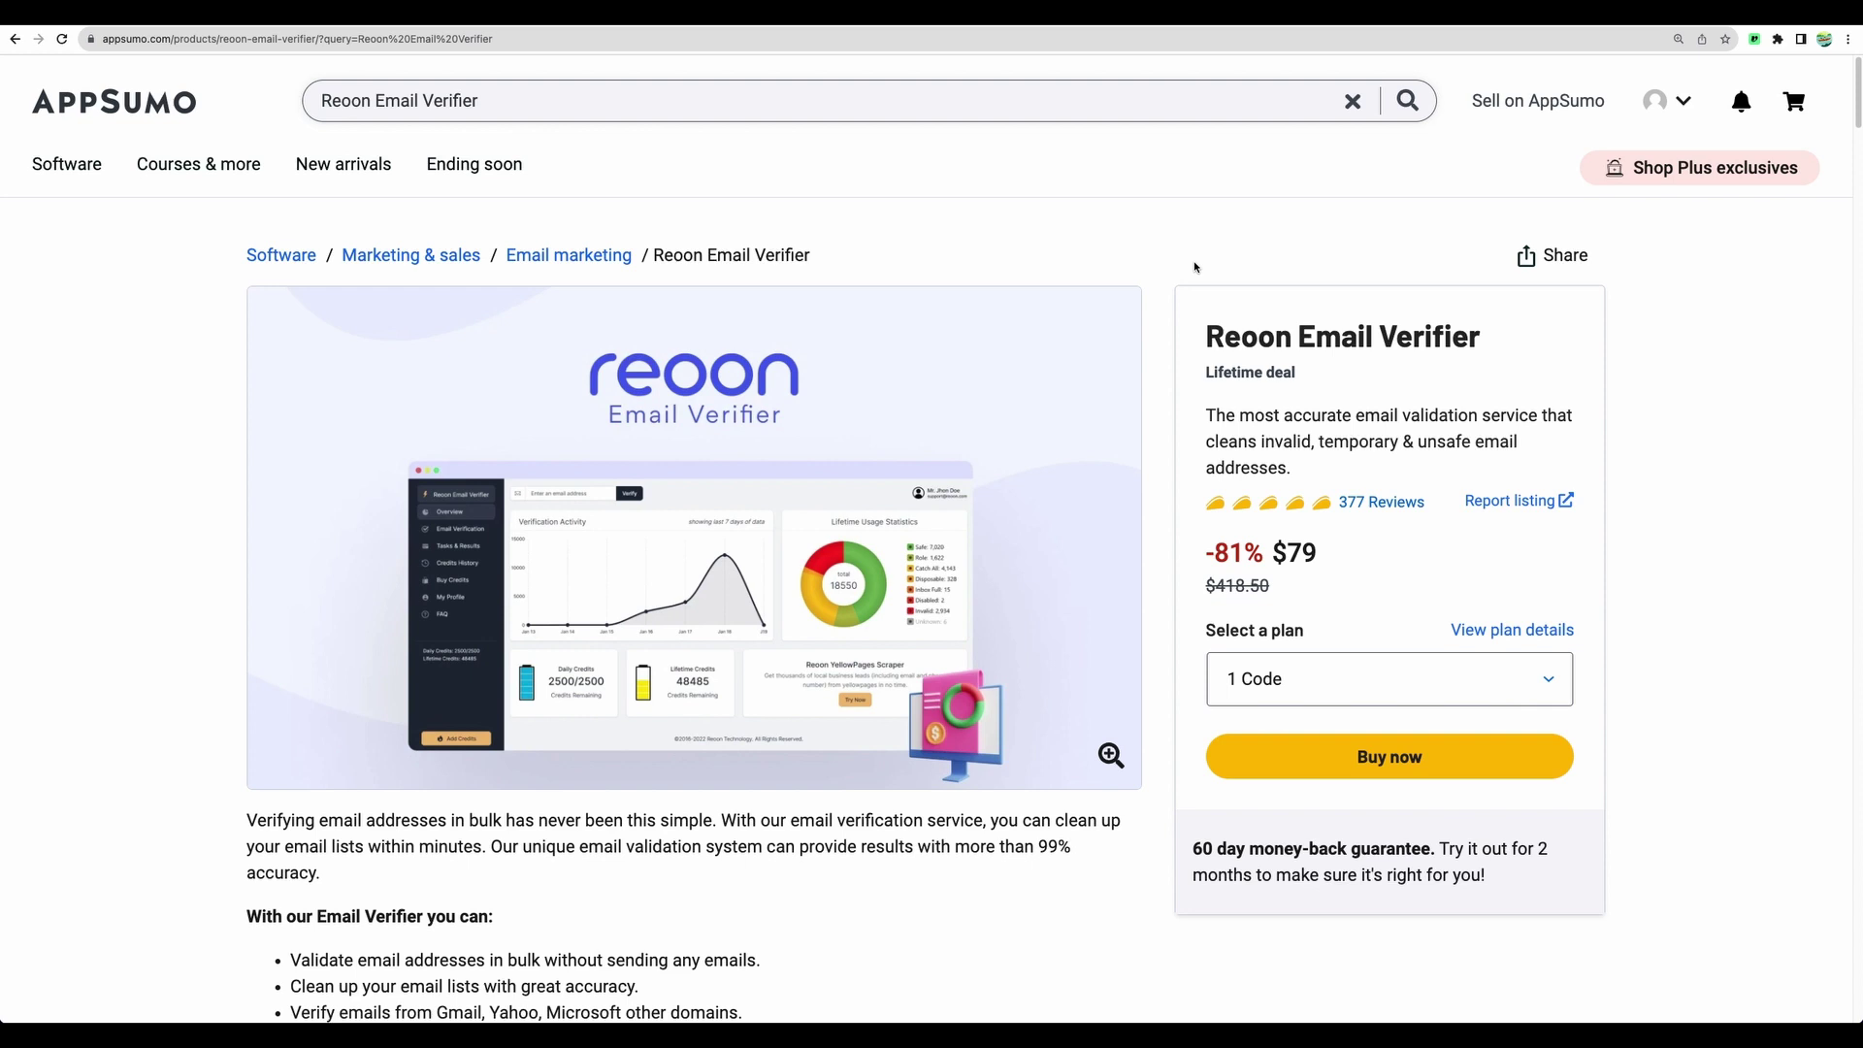
scroll(476, 540, down, 10)
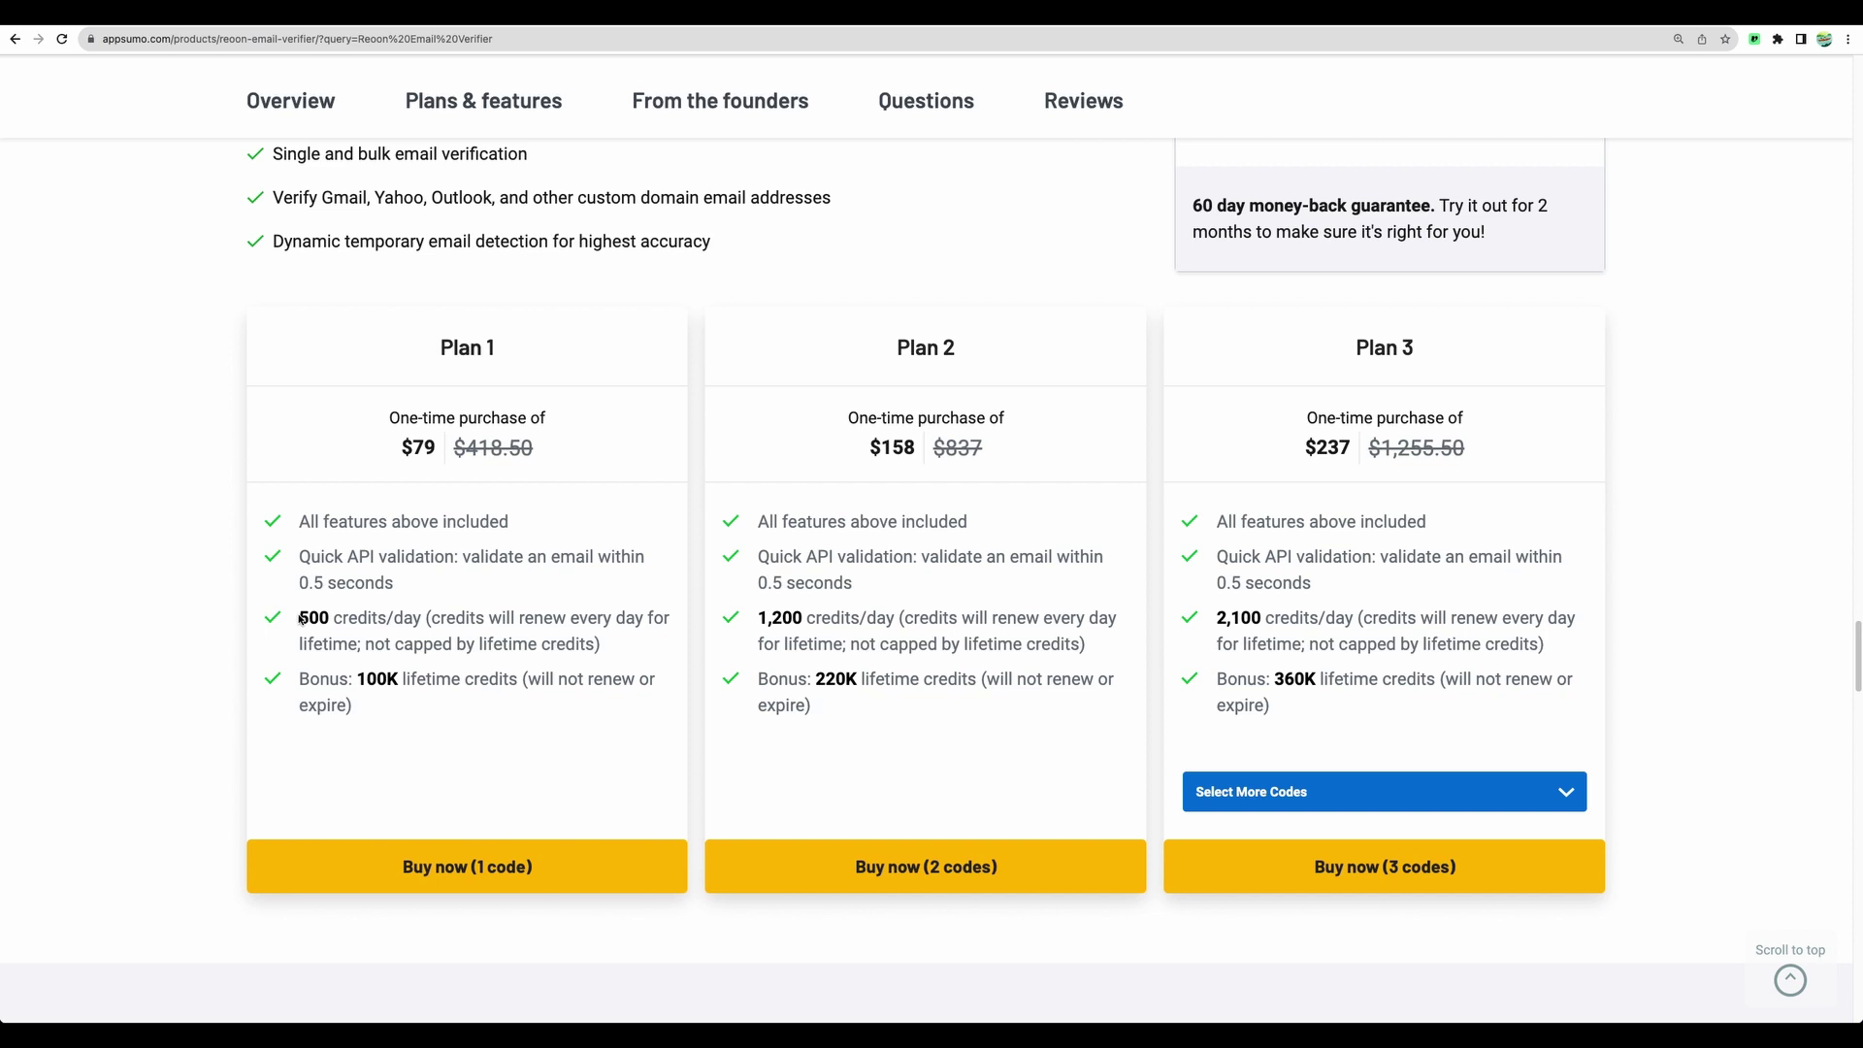
drag(394, 583, 301, 557)
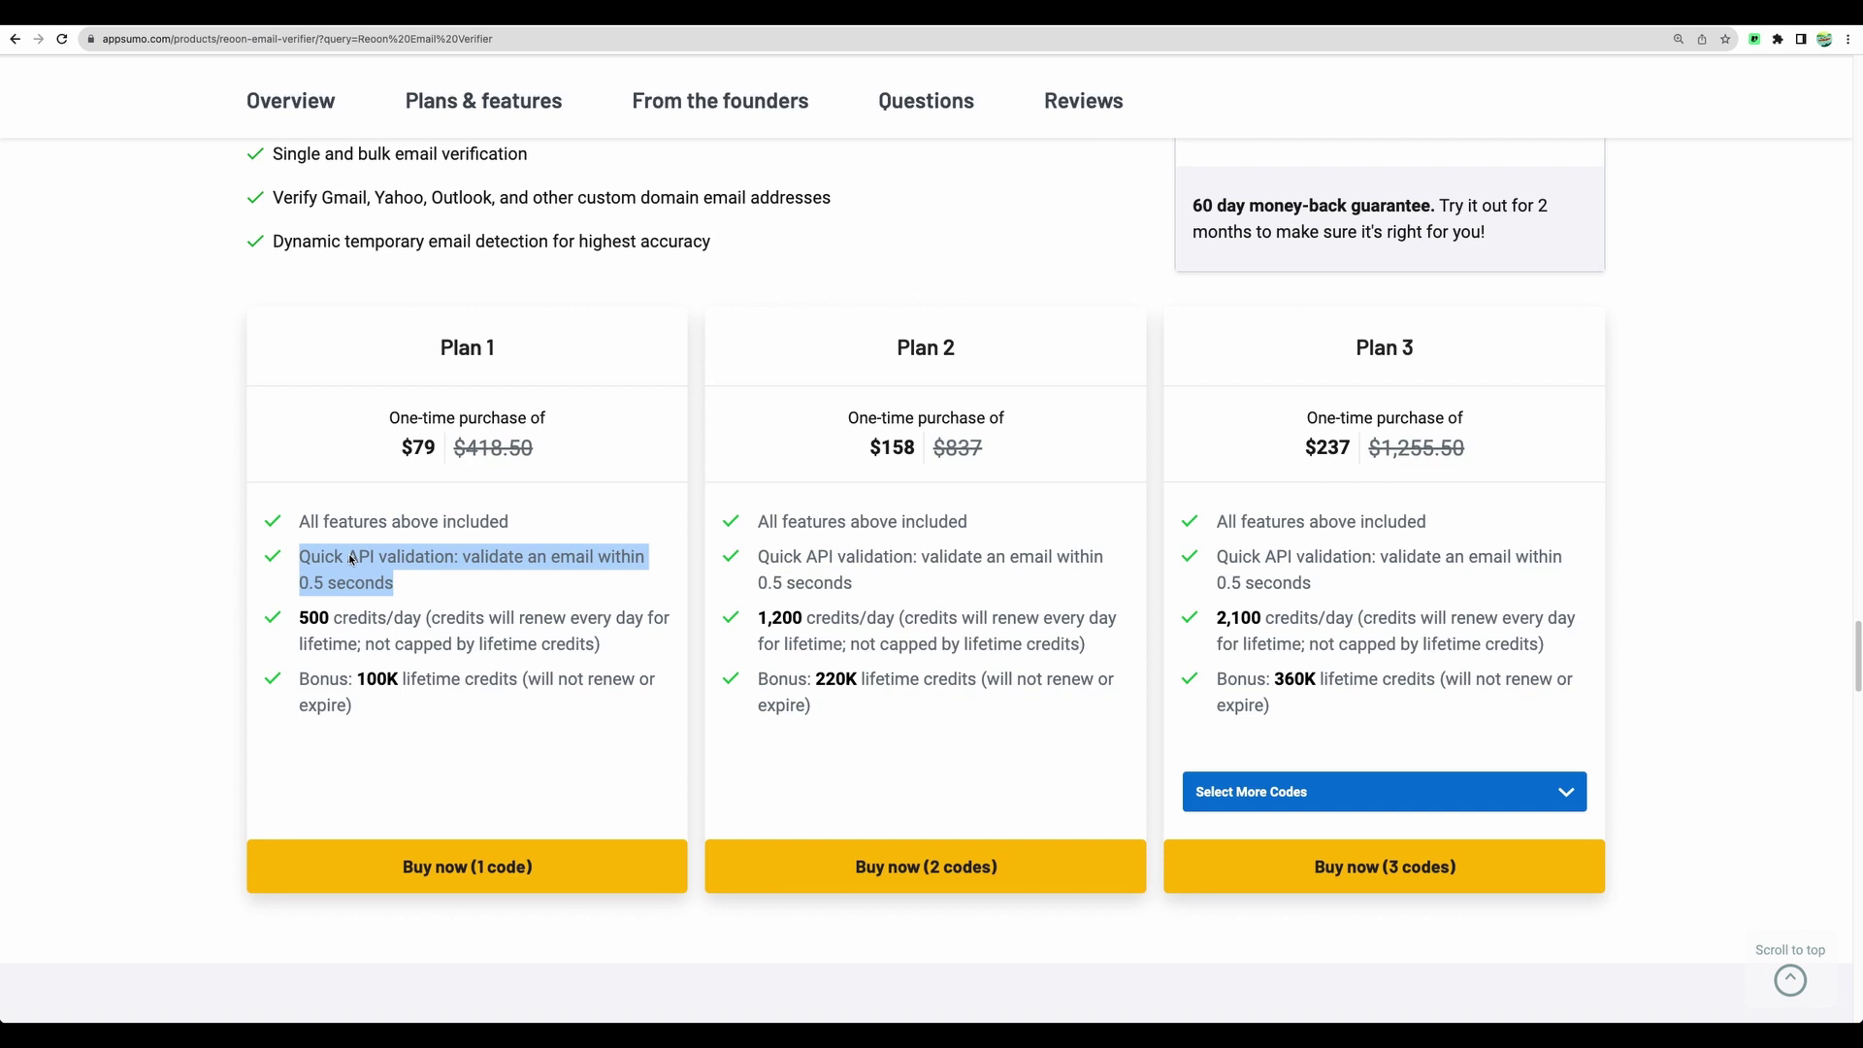
click(699, 545)
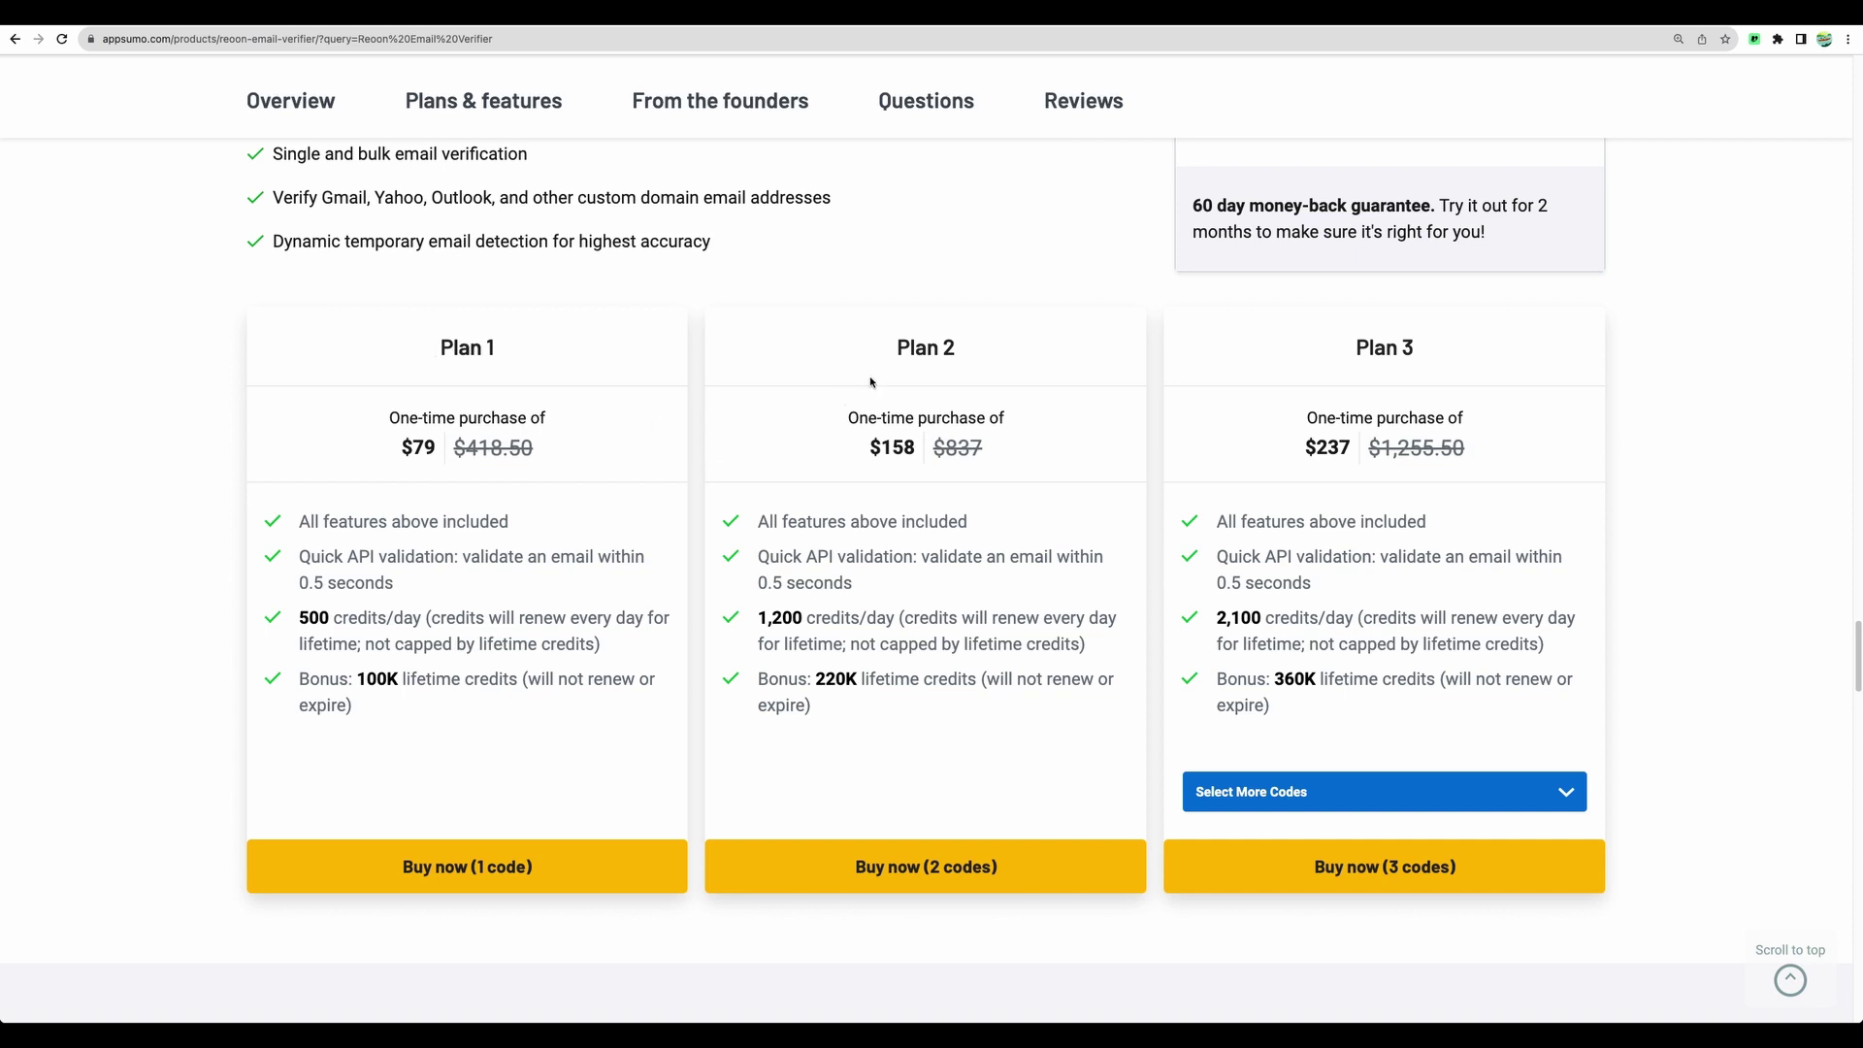
click(1384, 792)
click(1288, 645)
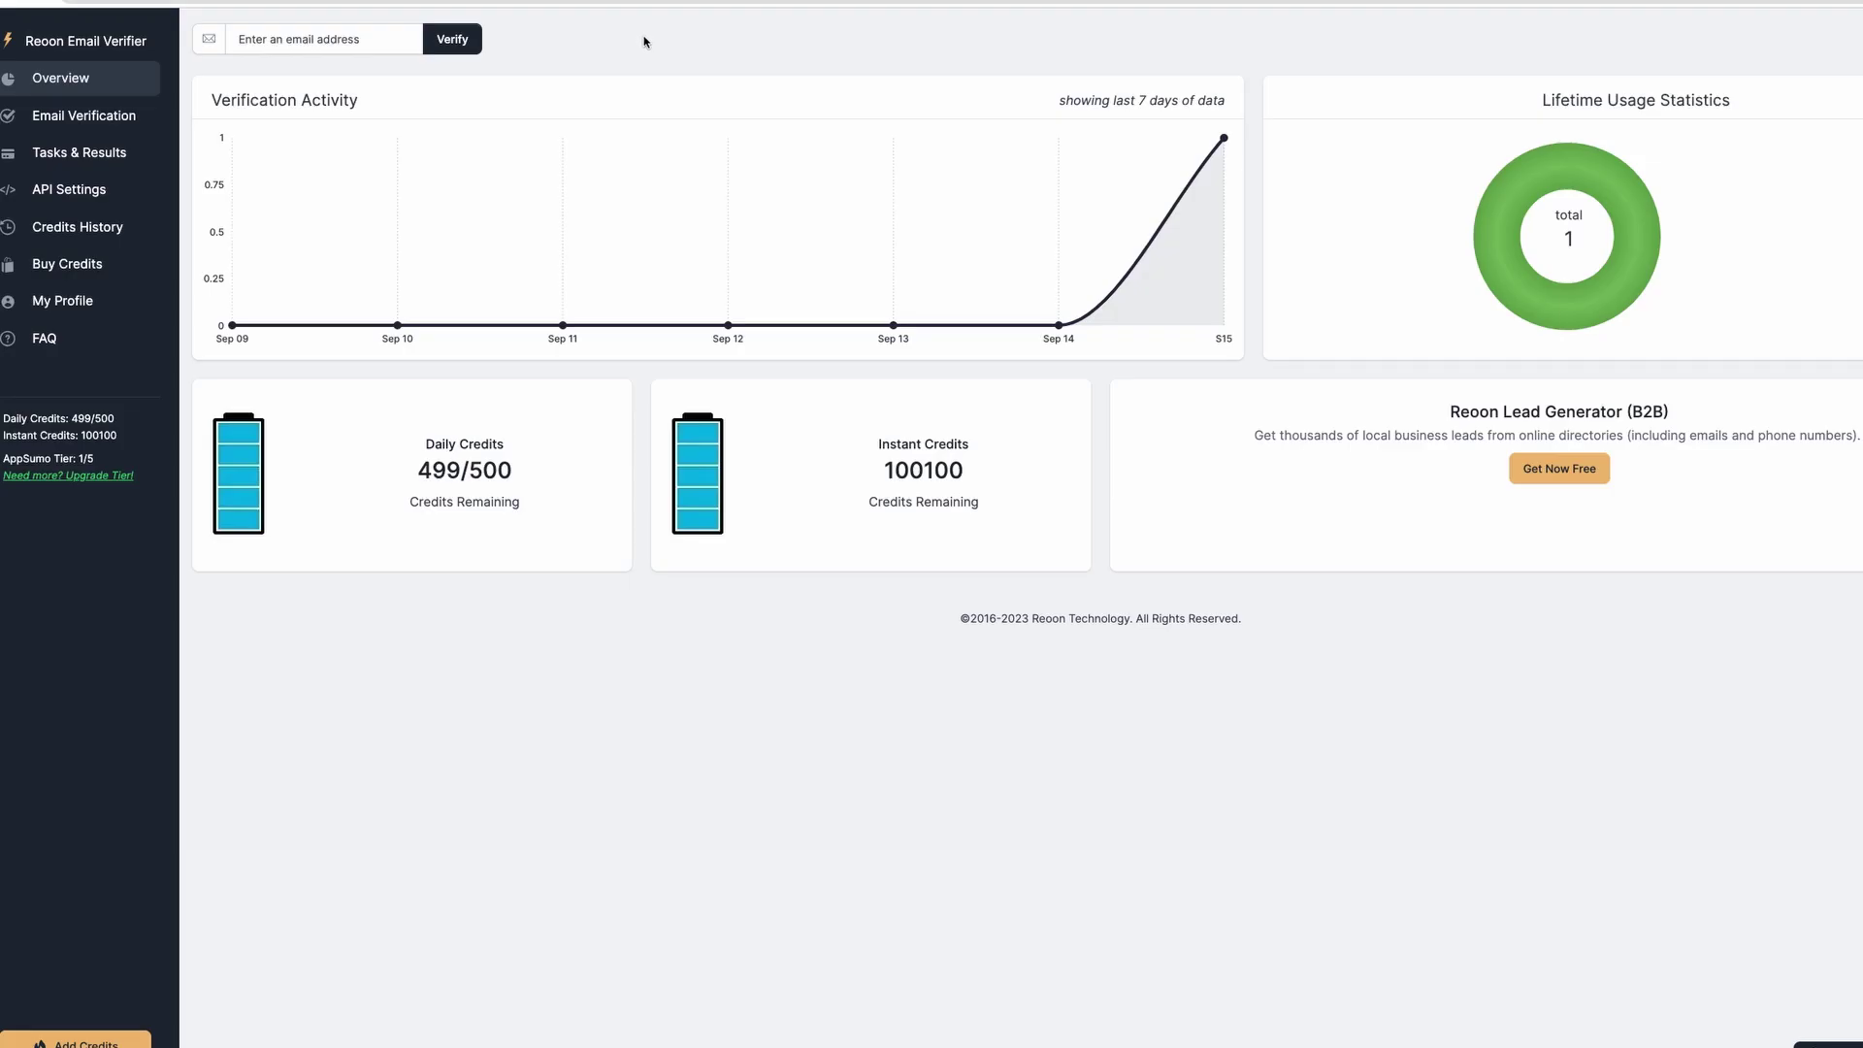
Verify the suggested email address (SAFE, deliverable), then go to the bulk Email Verification page.
click(368, 44)
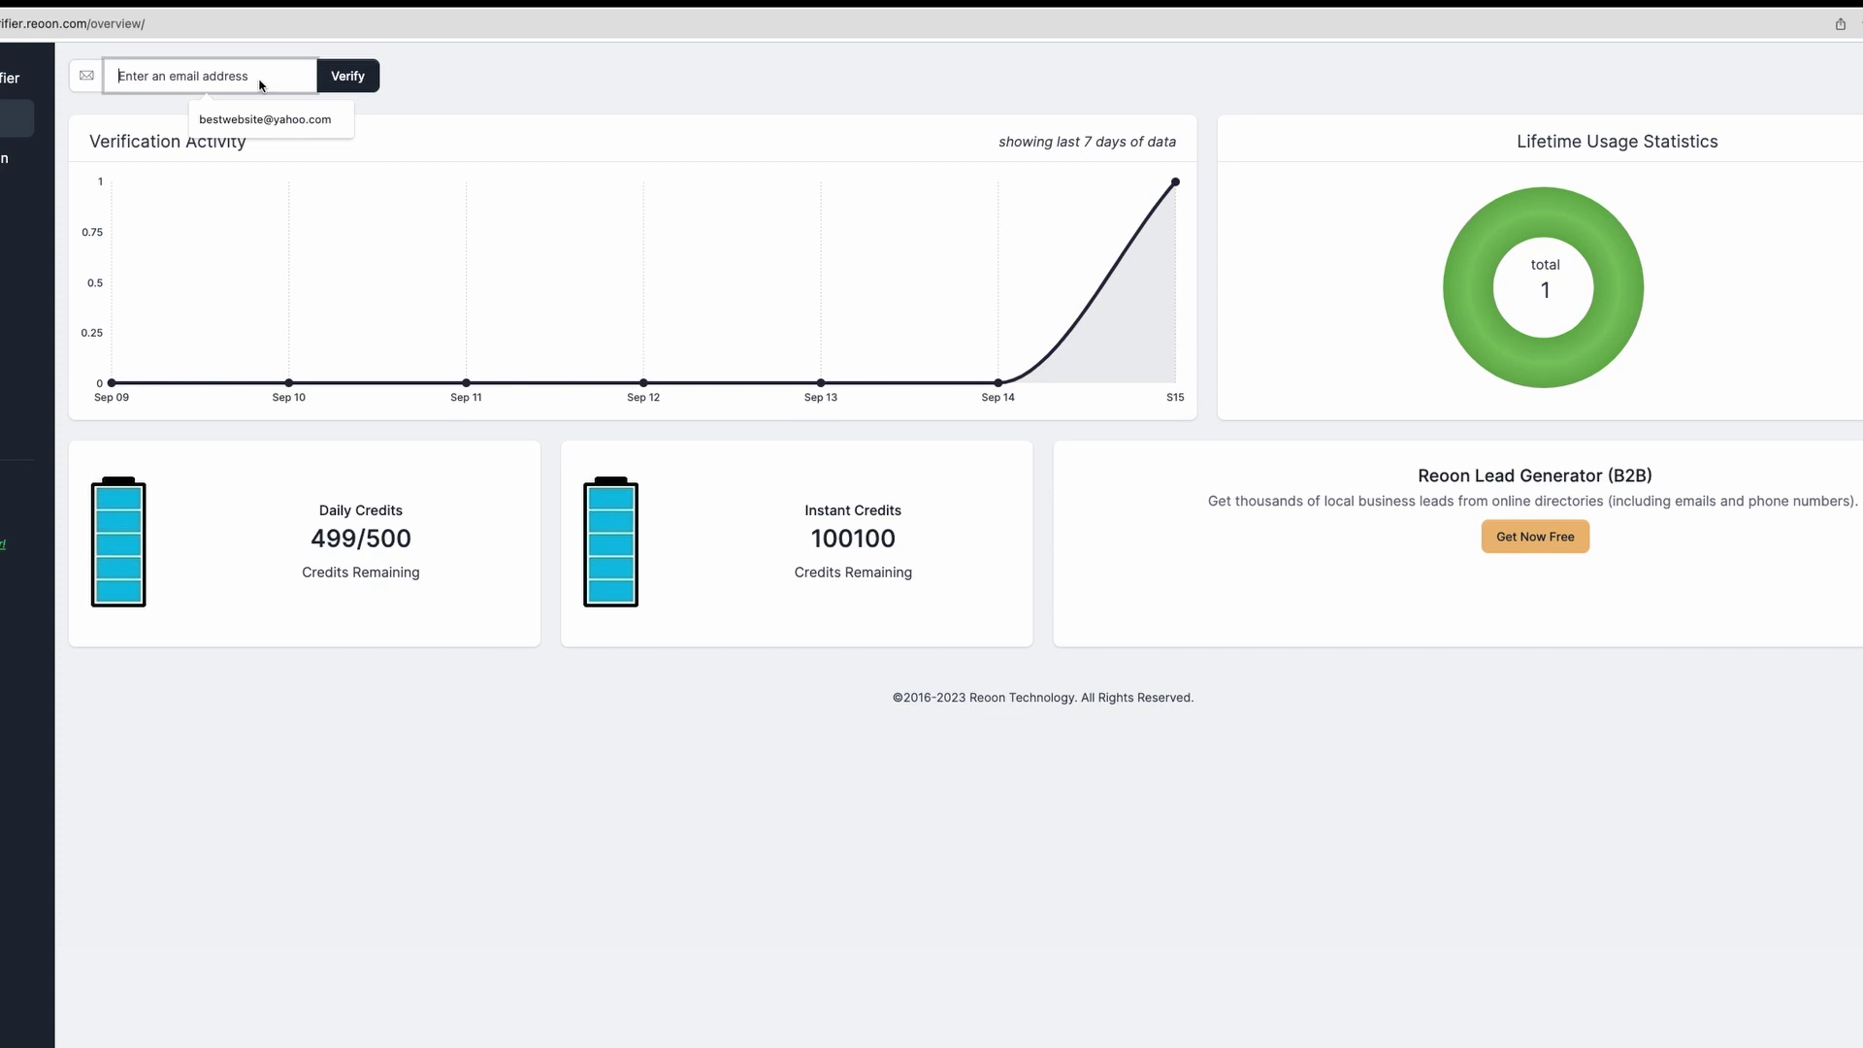
click(260, 119)
click(344, 79)
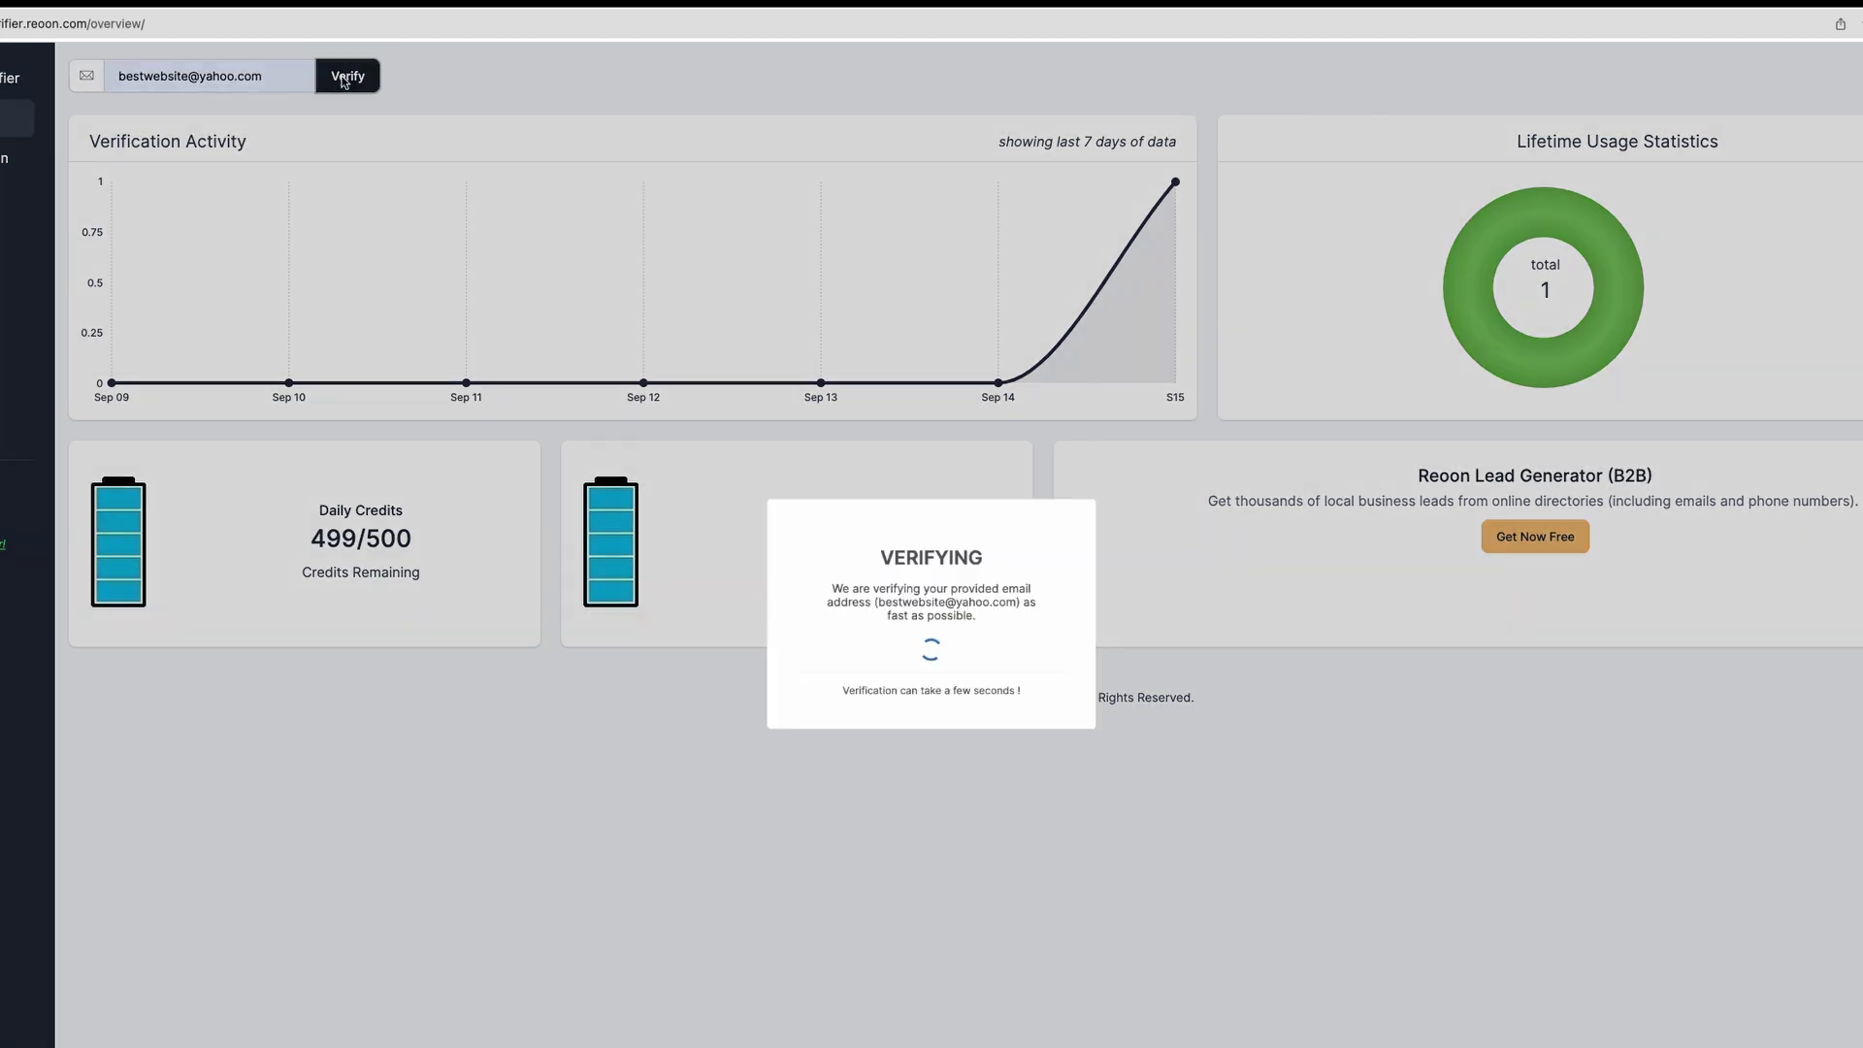
triple_click(801, 565)
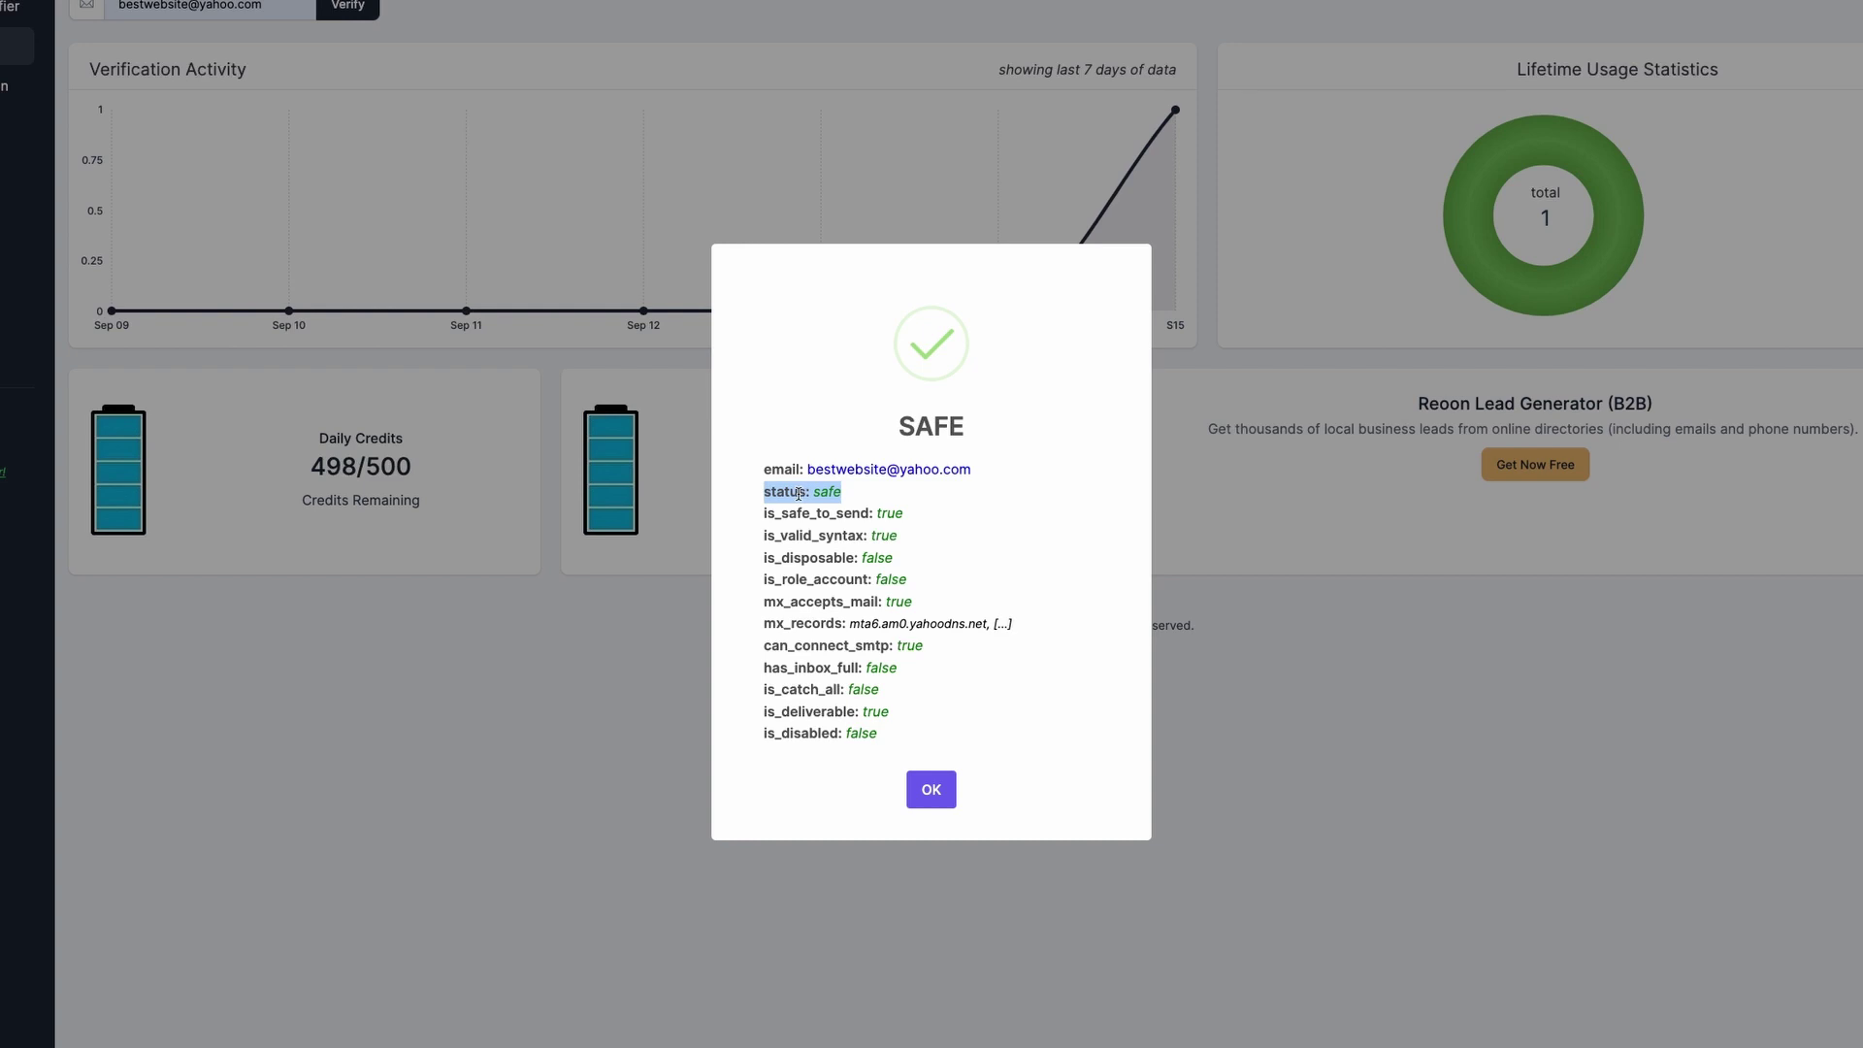
drag(765, 493, 853, 491)
click(855, 495)
click(854, 493)
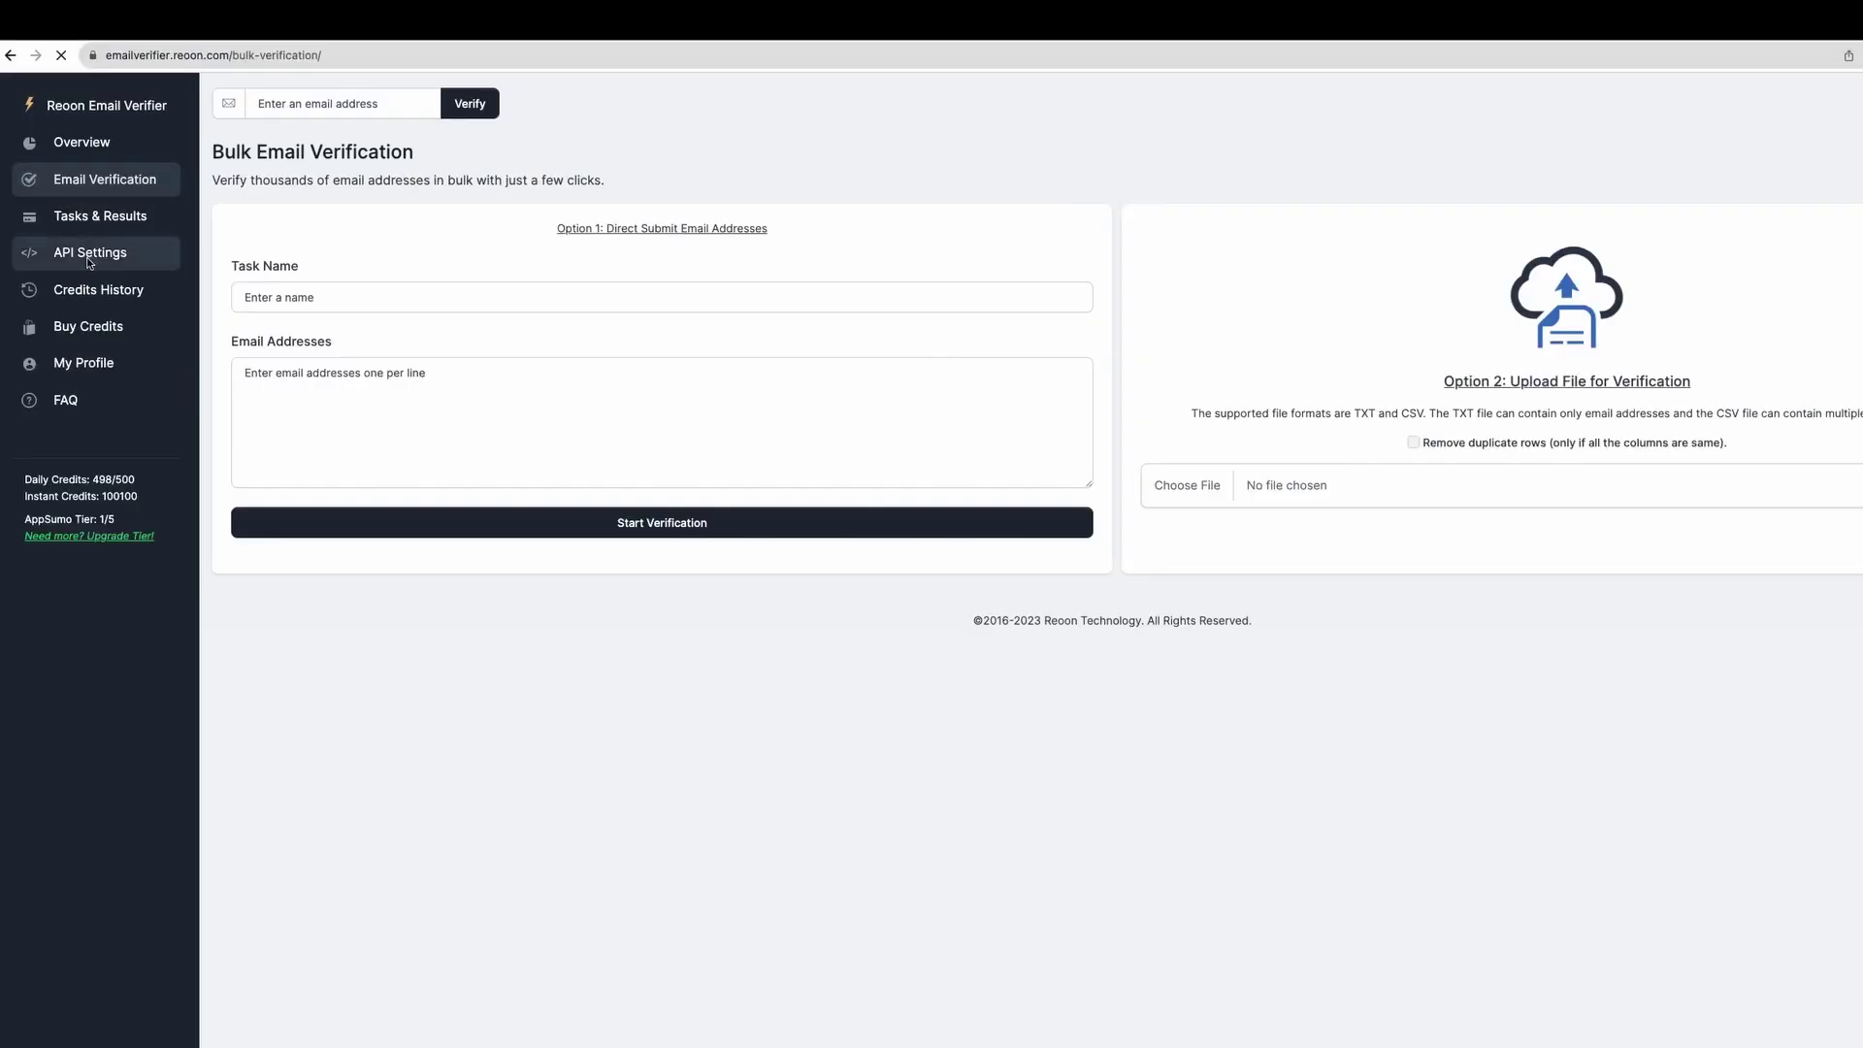
Open Reoon's API Settings and scroll to the GET request URL and sample JSON response.
click(88, 256)
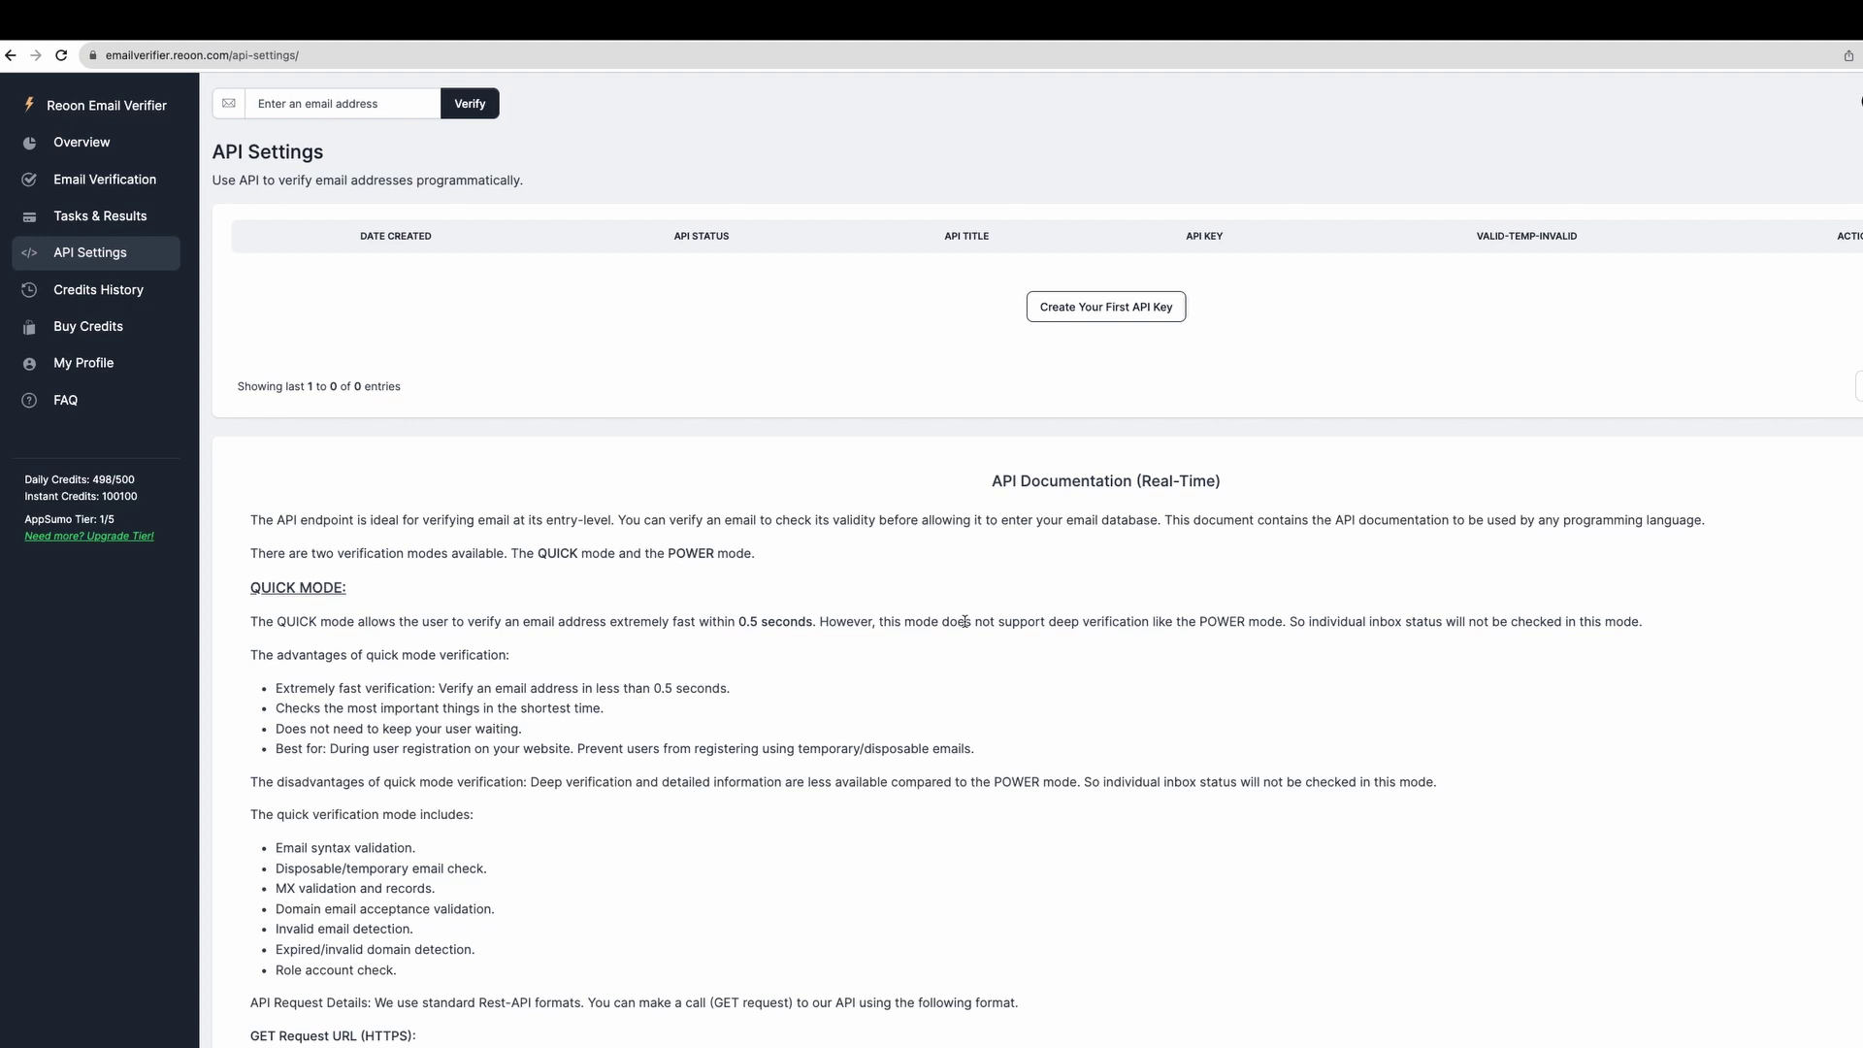
scroll(978, 621, down, 9)
scroll(966, 625, down, 12)
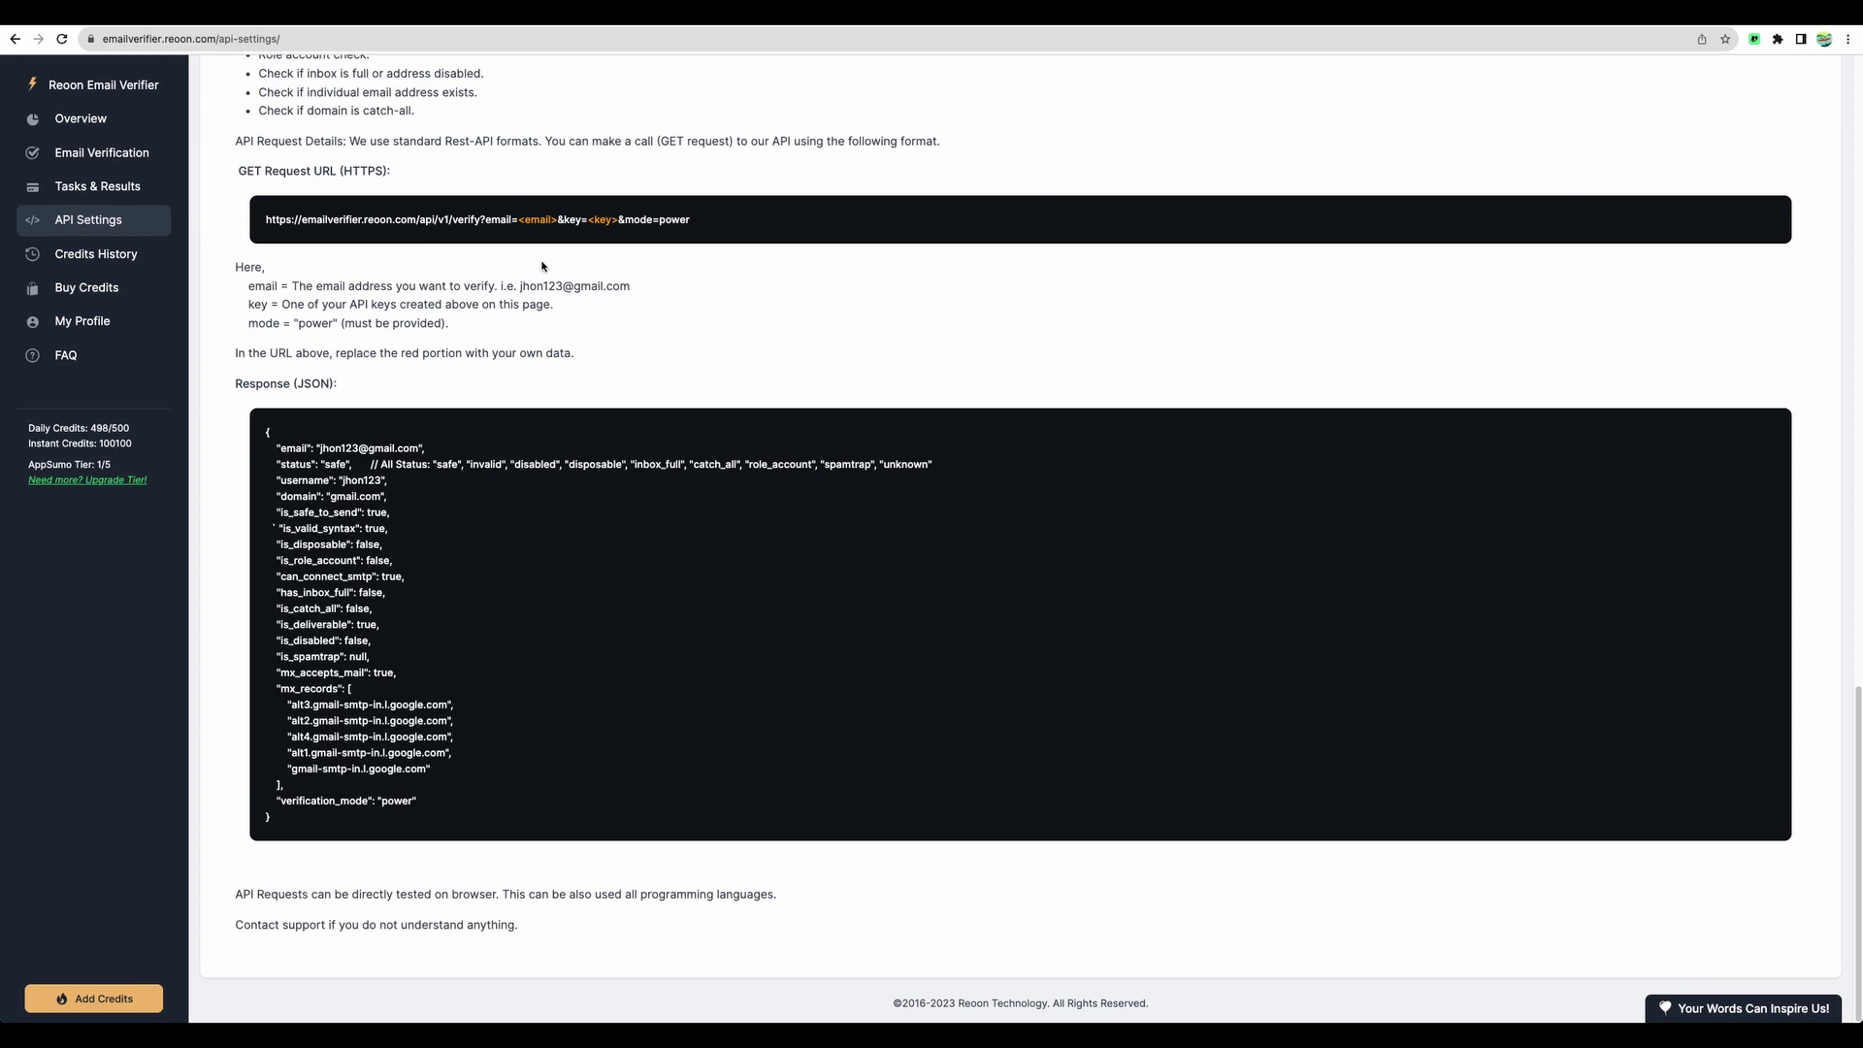
Switch to the Google Forms tab and open the Contact Information form.
key(ctrl+Tab)
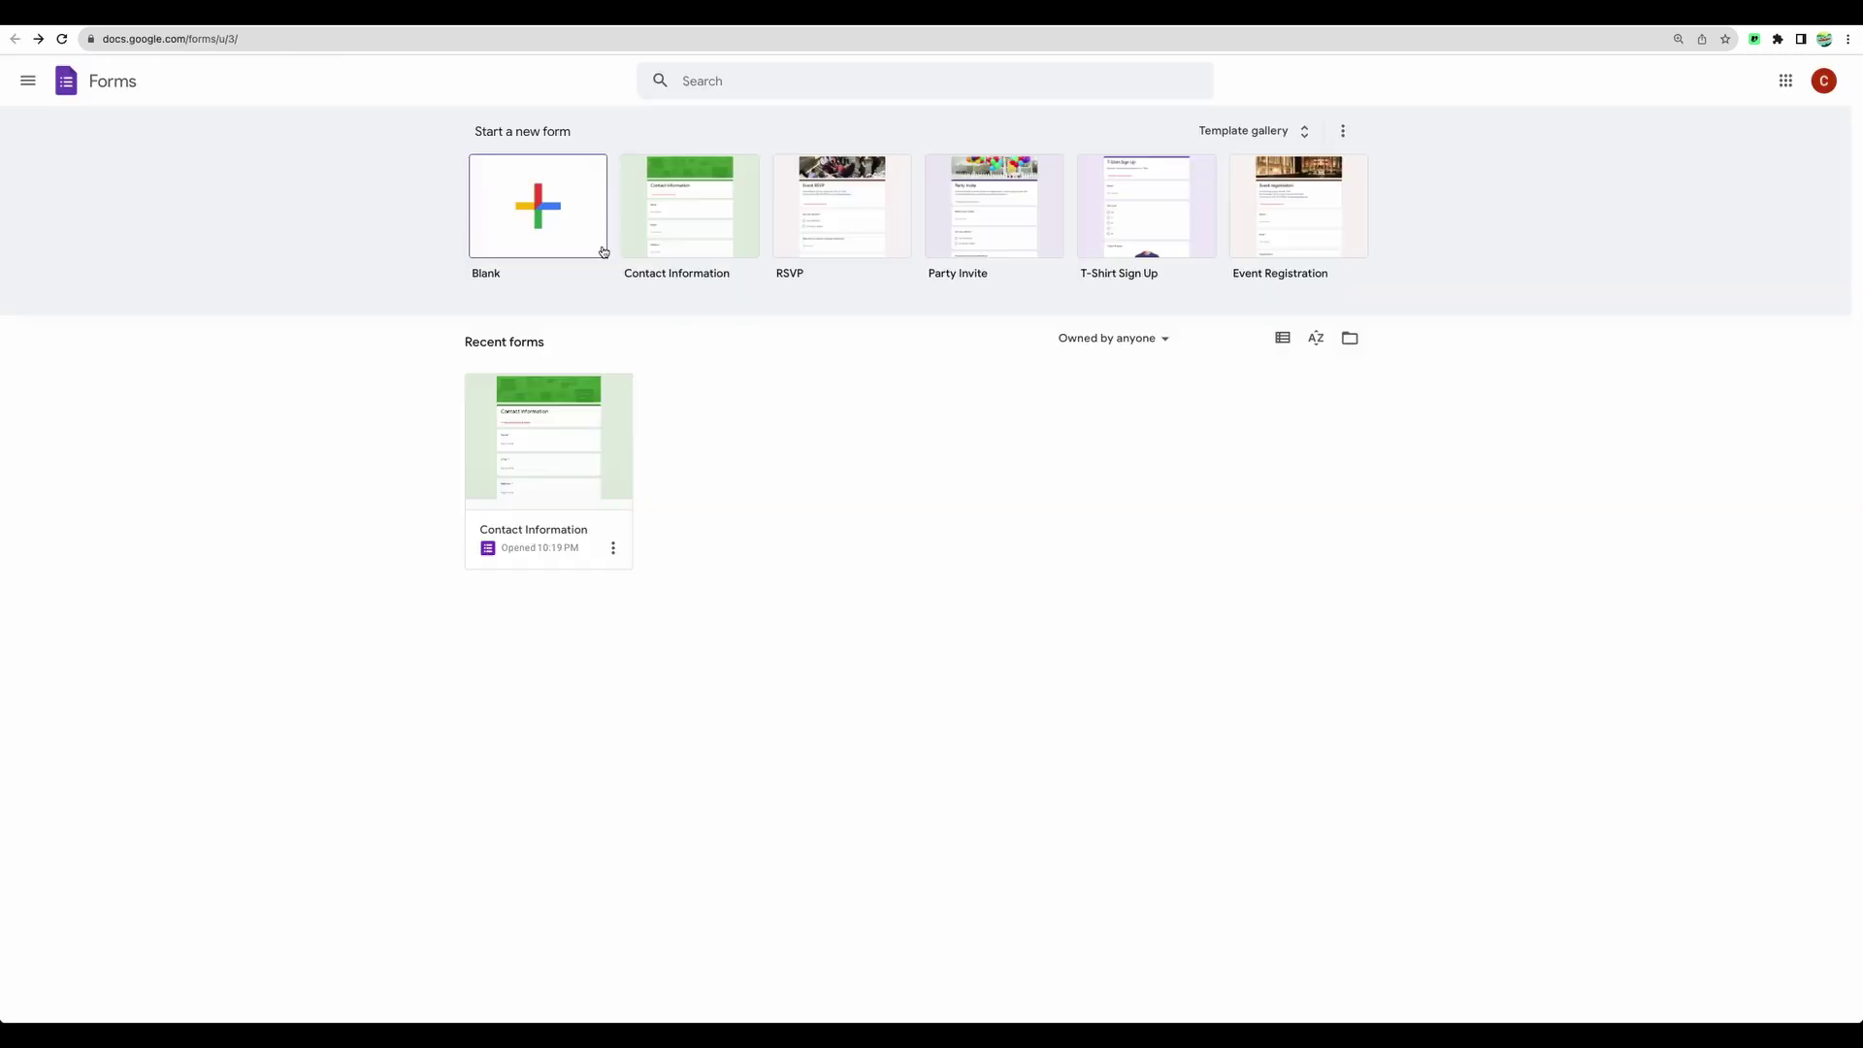
click(559, 484)
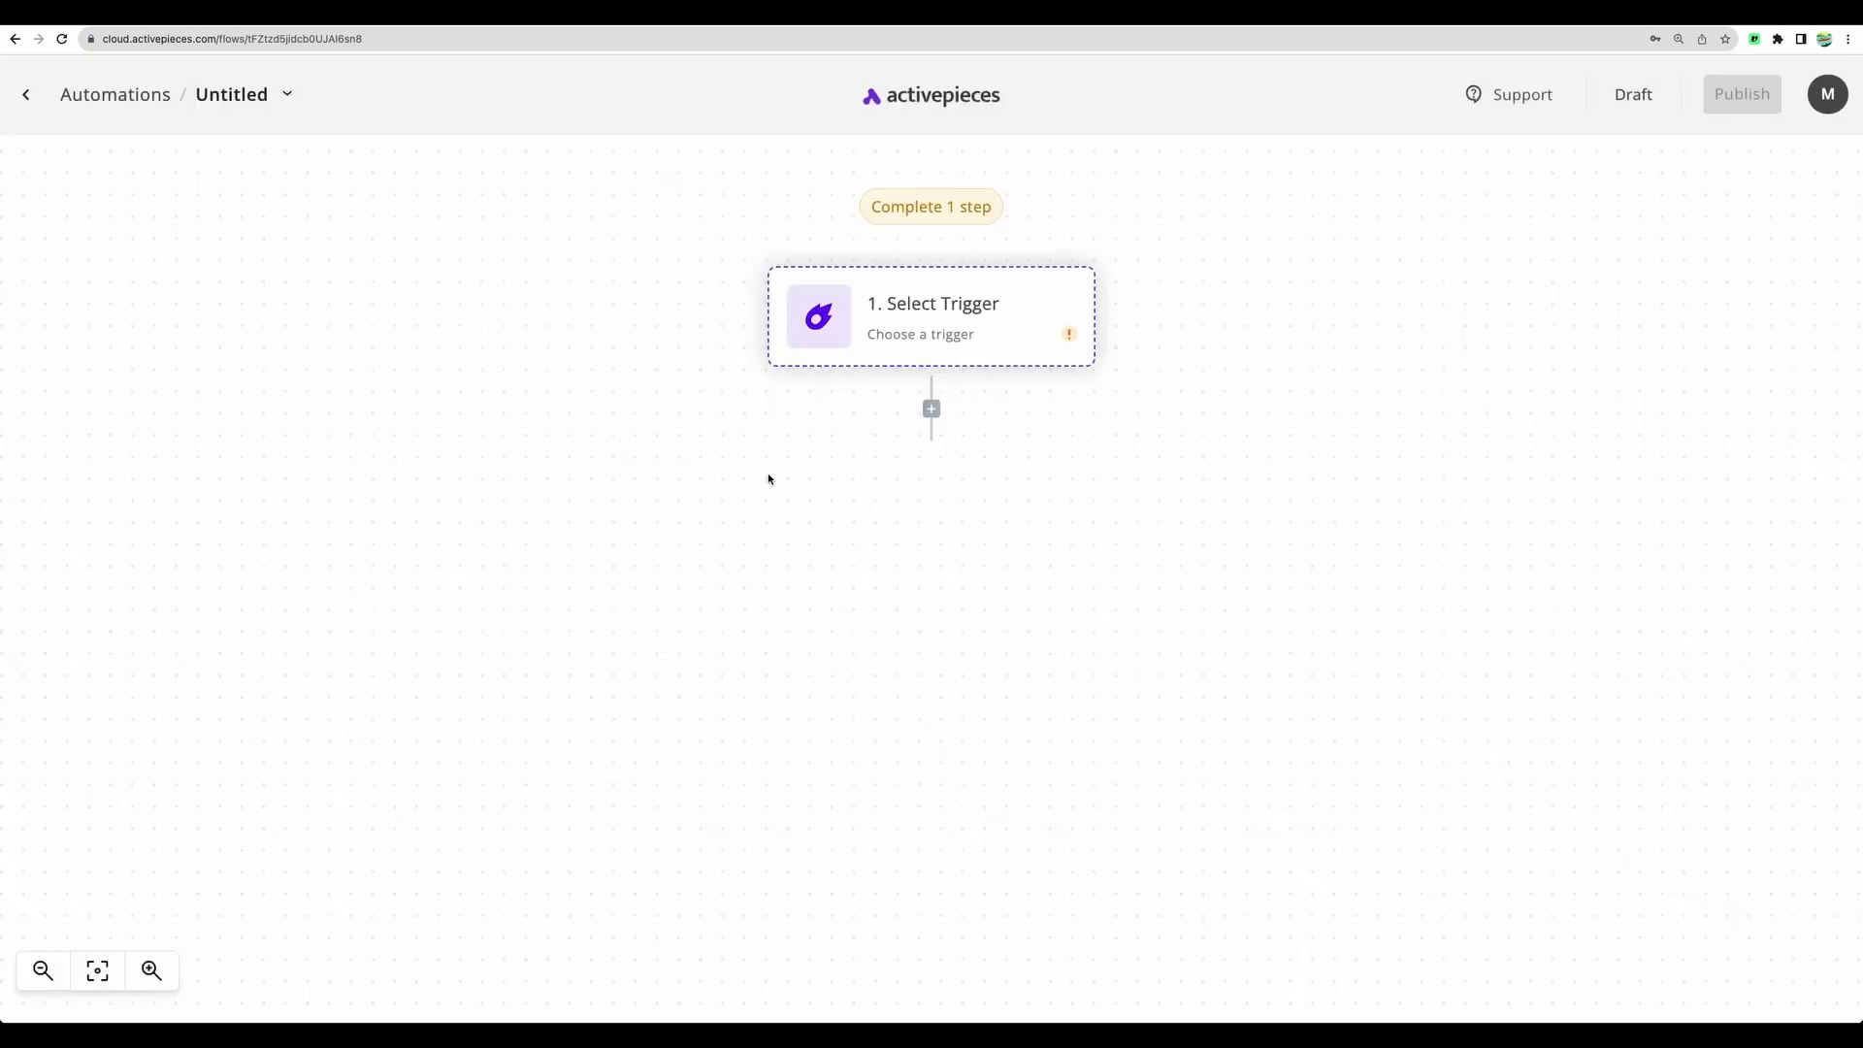
Search 'form' and choose Google Forms > New Response as the flow trigger.
click(973, 337)
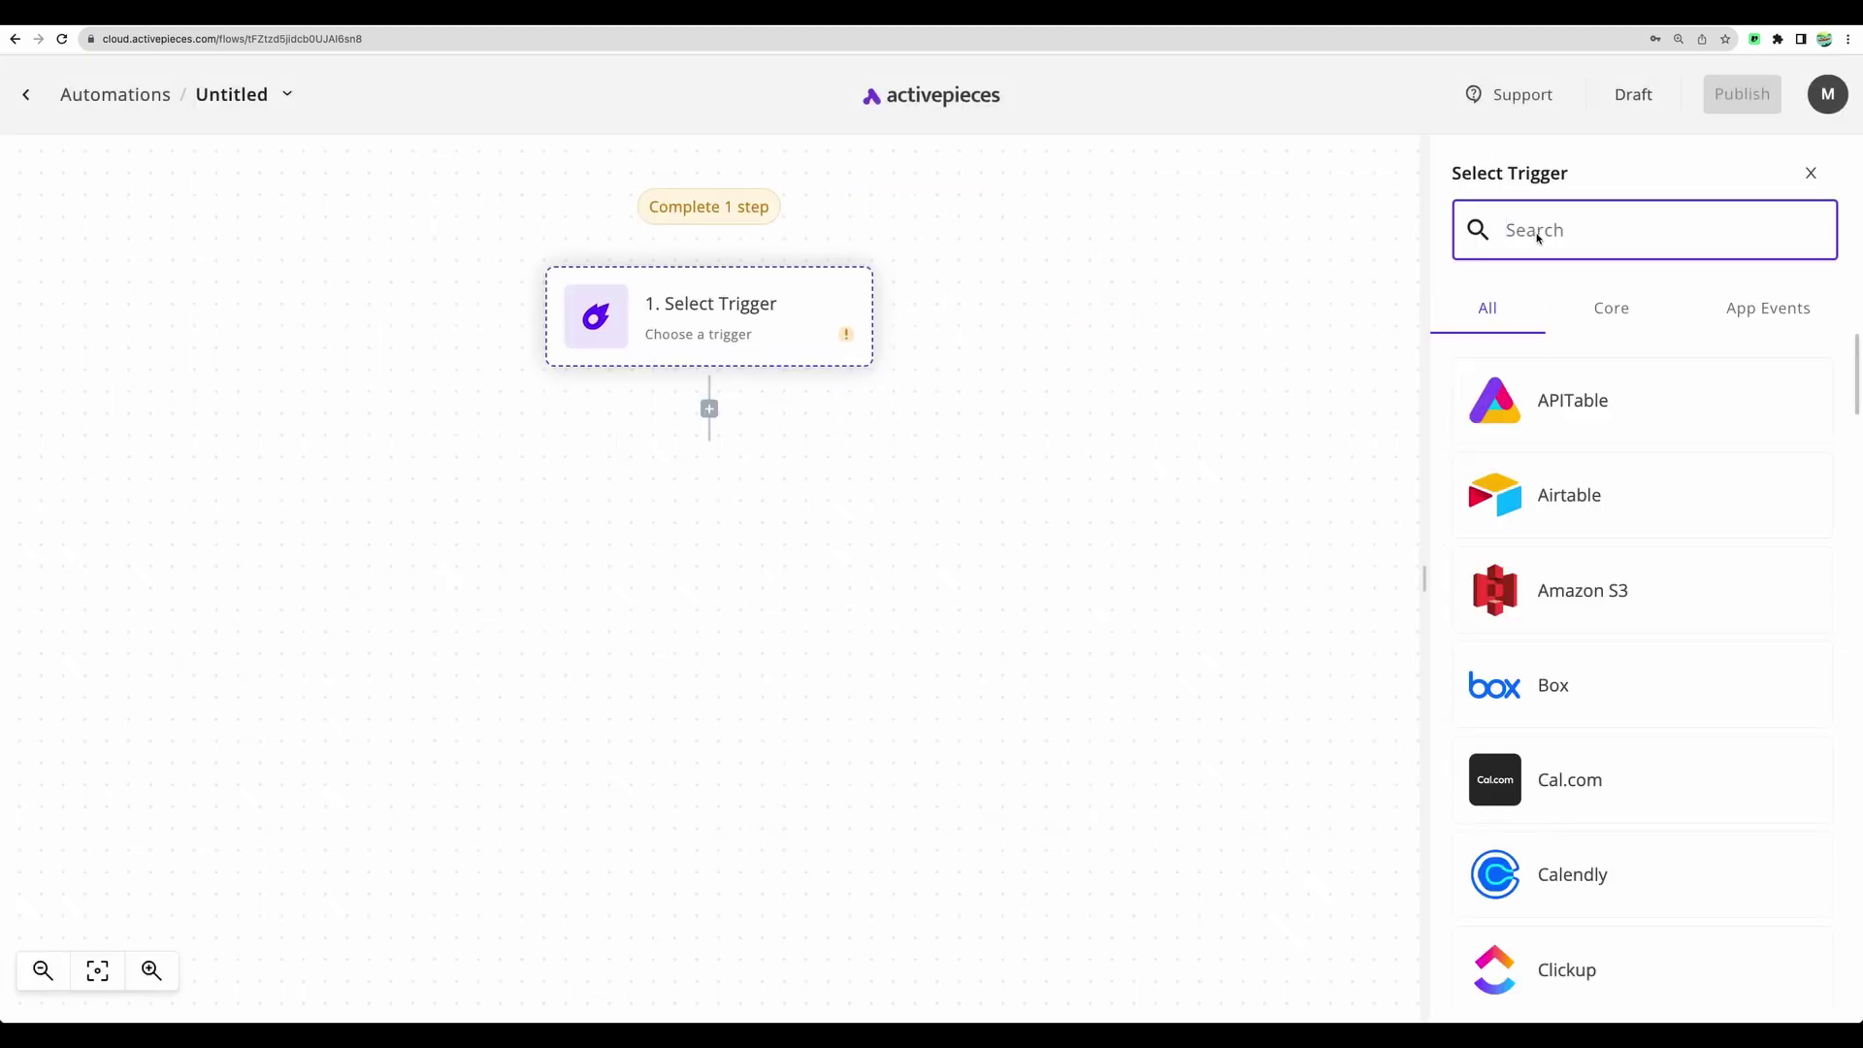
text(form)
click(1581, 398)
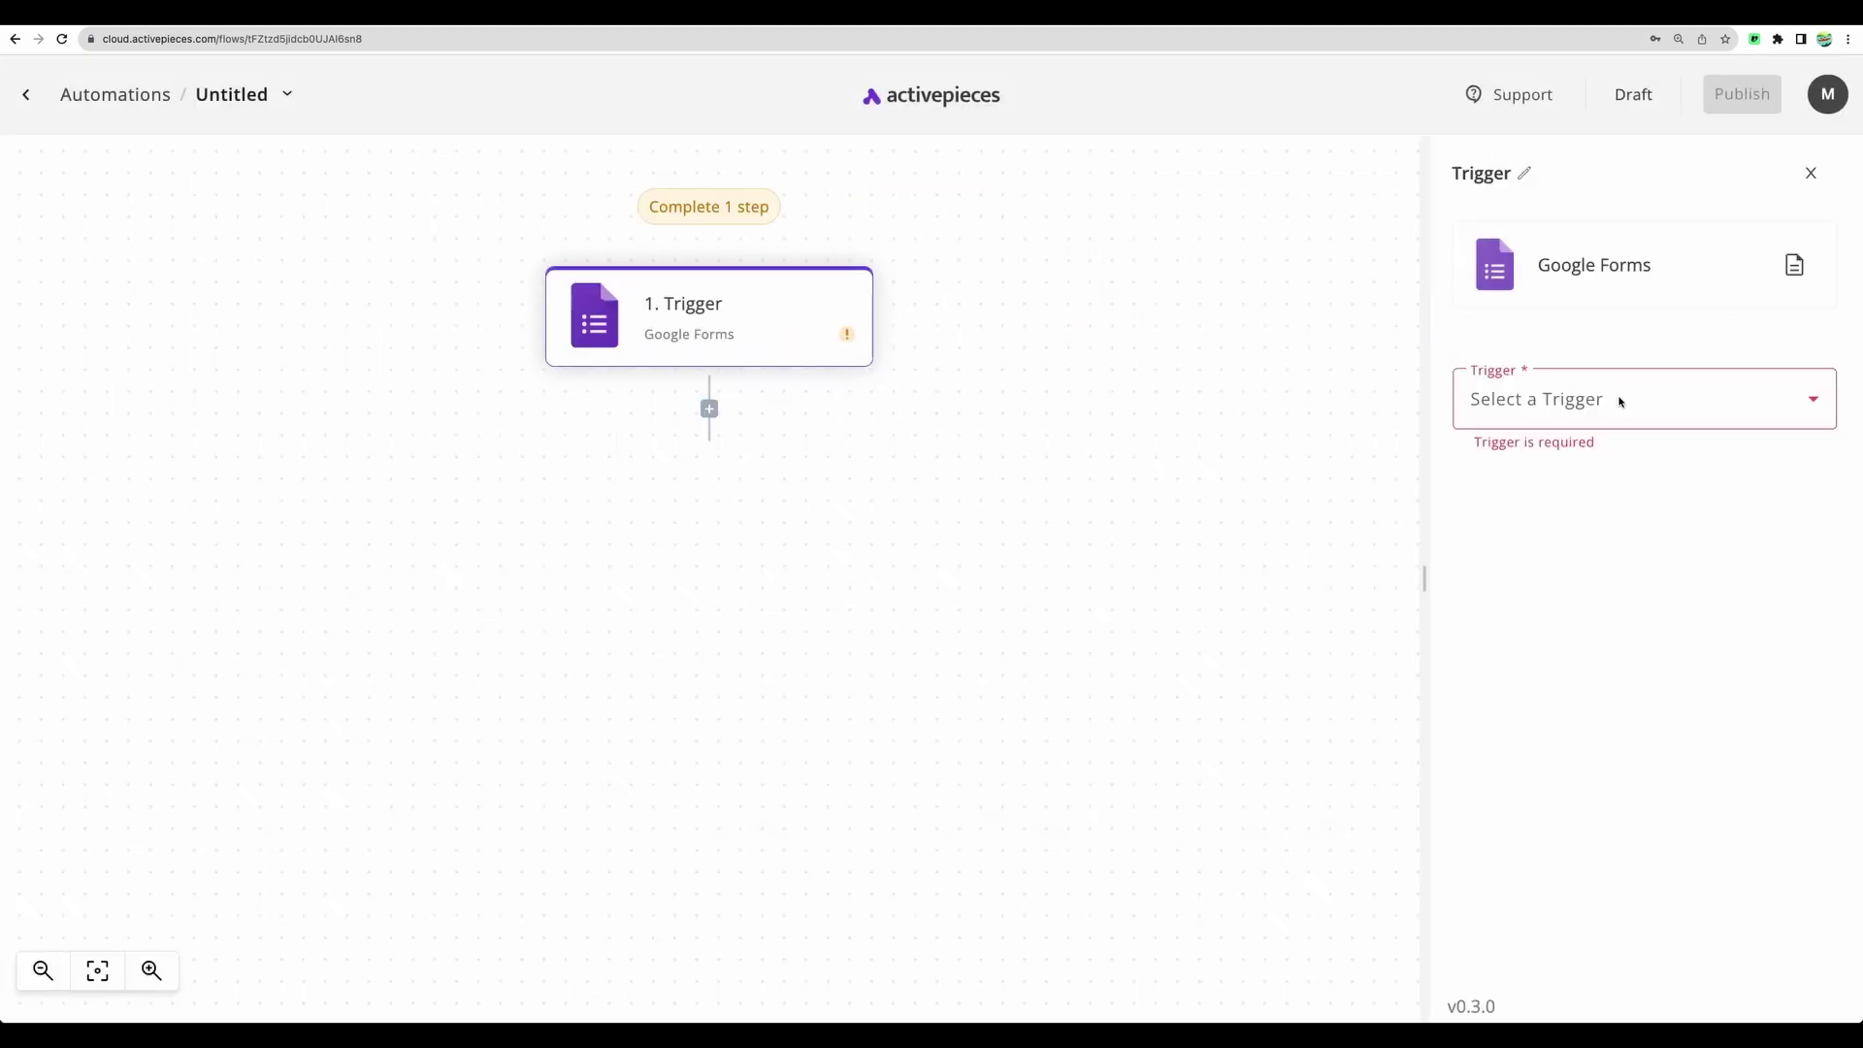
click(1551, 397)
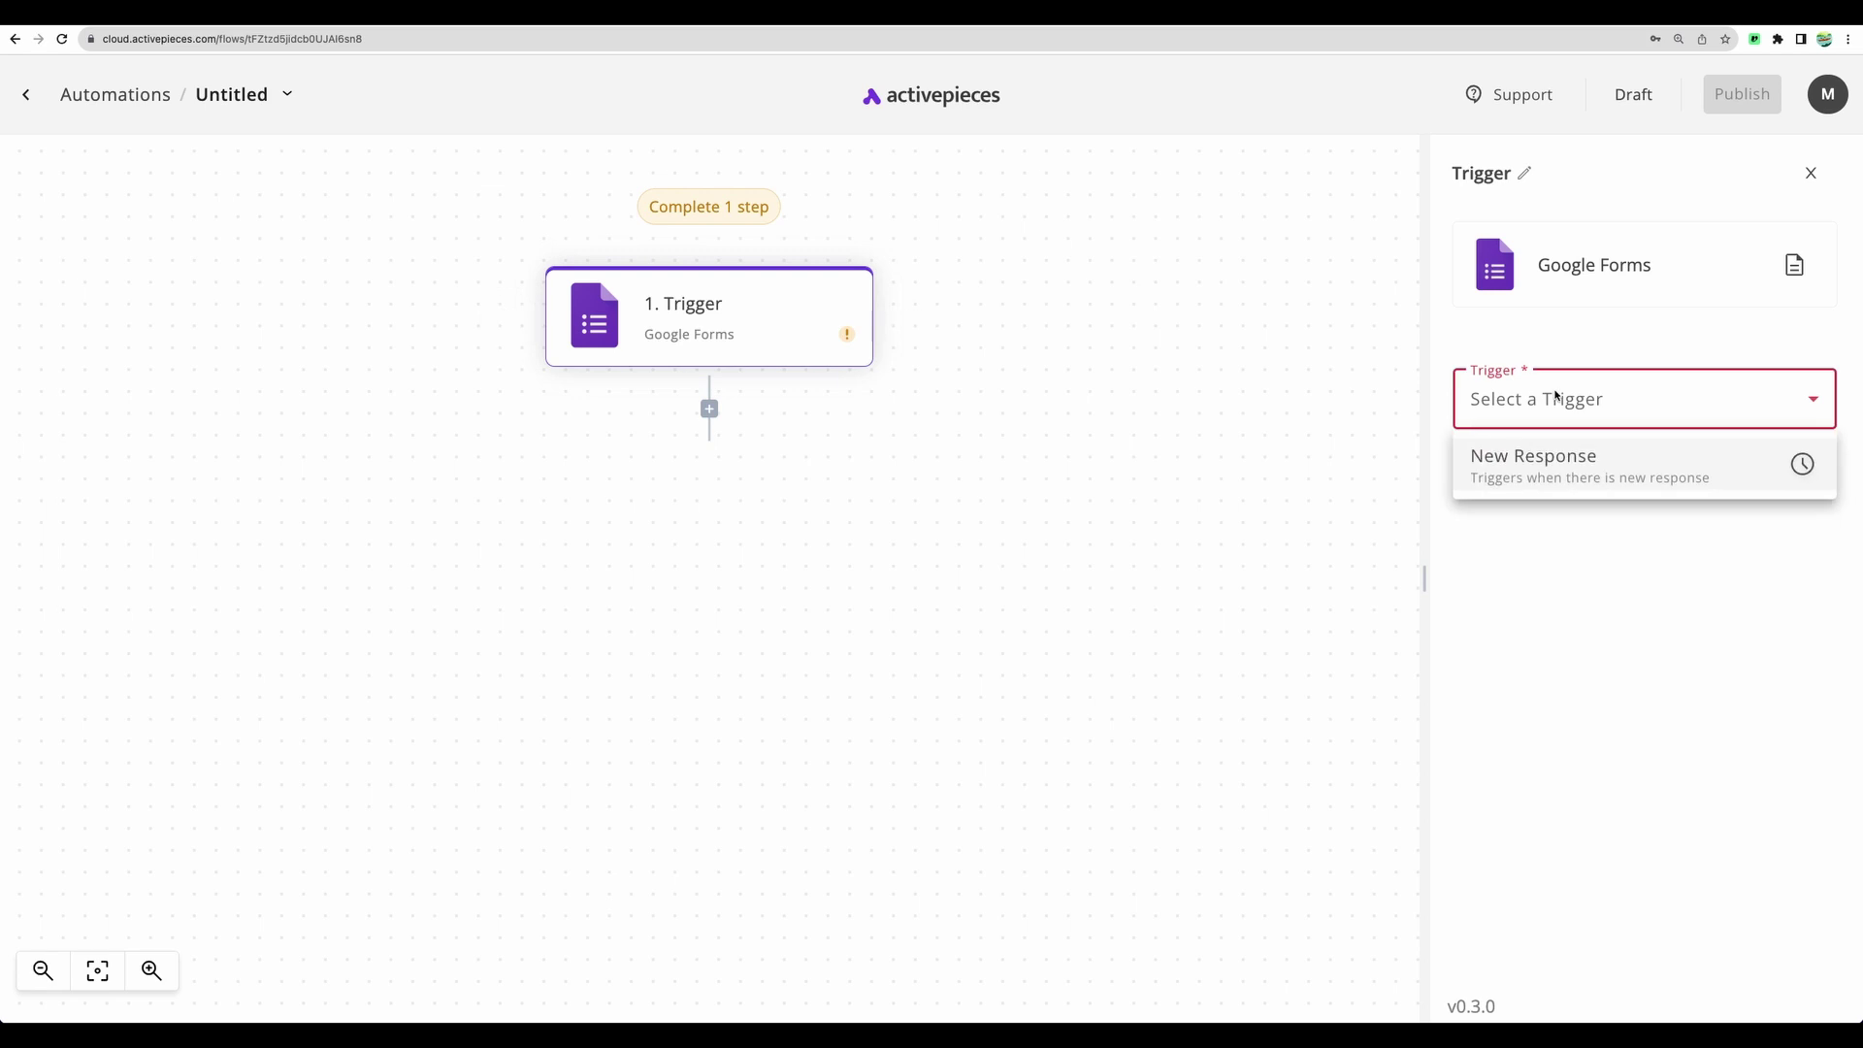
click(1574, 470)
Create and authorize a new google-forms connection with the Google account.
click(1578, 494)
click(1565, 554)
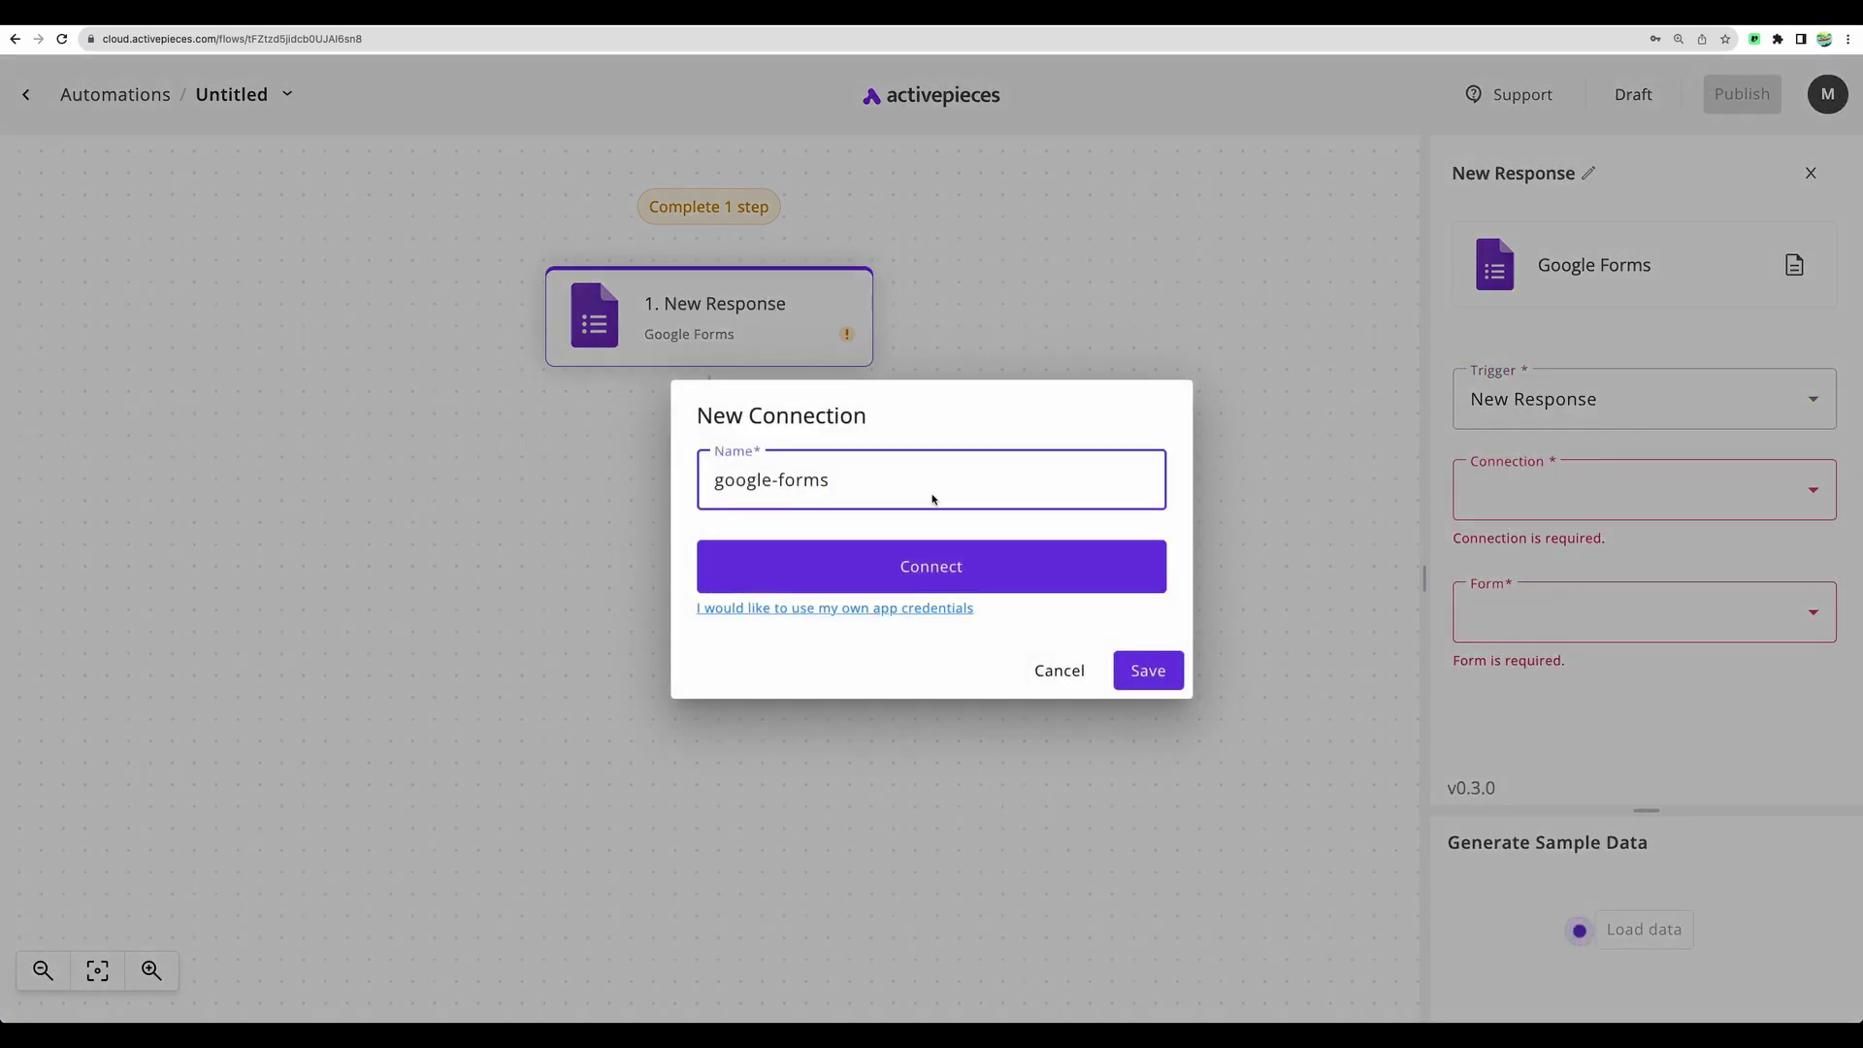
click(932, 566)
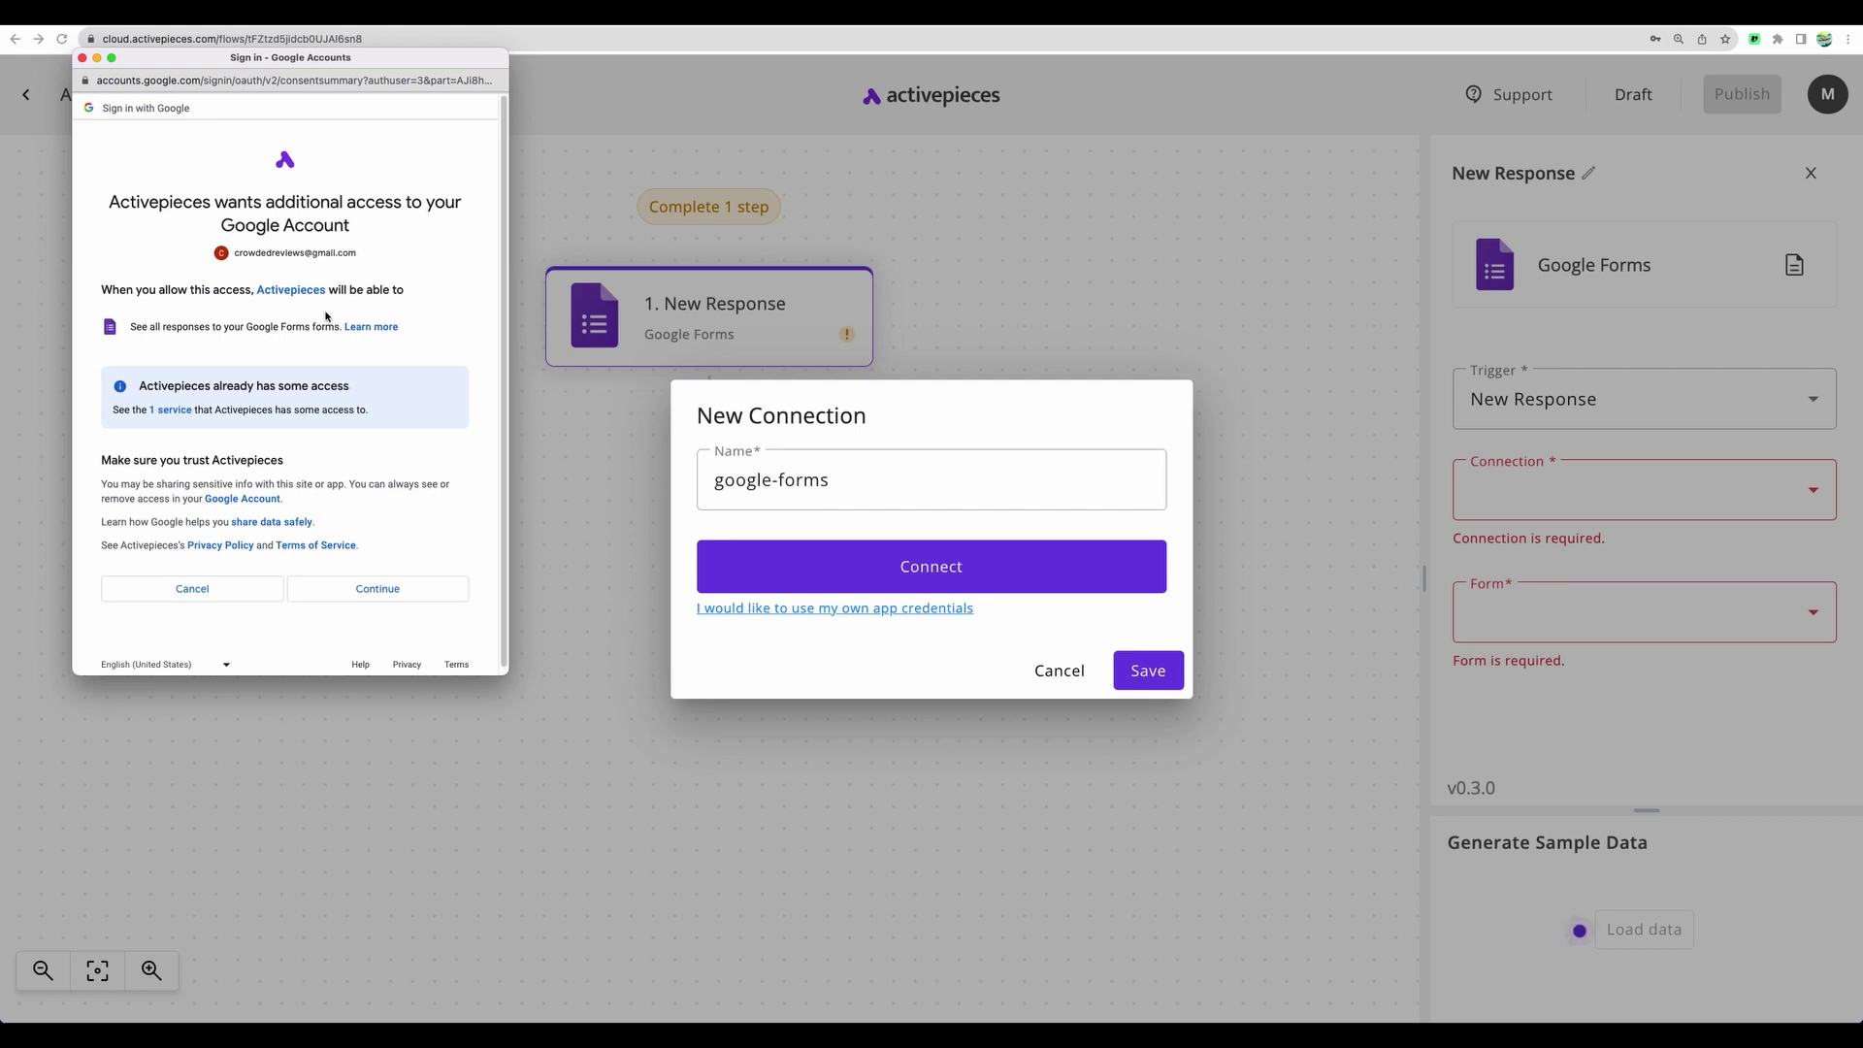
click(382, 589)
click(1147, 670)
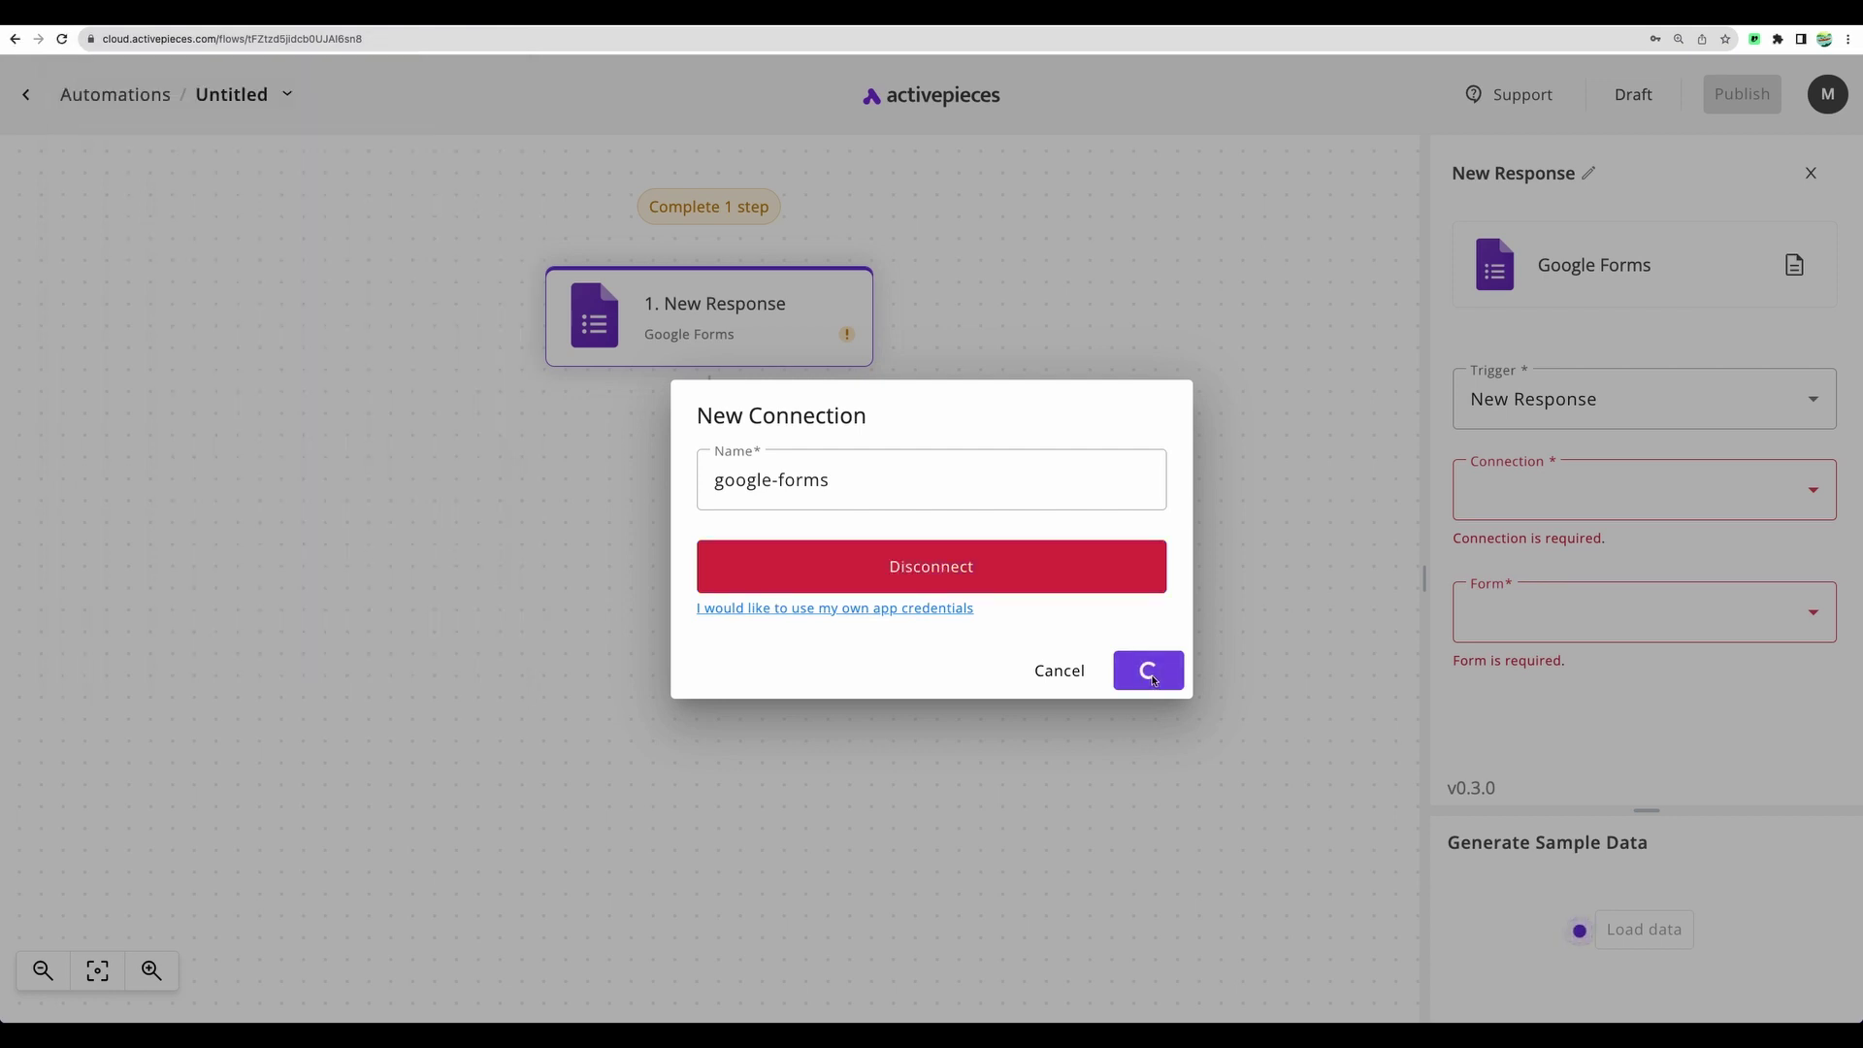
Choose the form to watch and load the sample response data.
click(1591, 597)
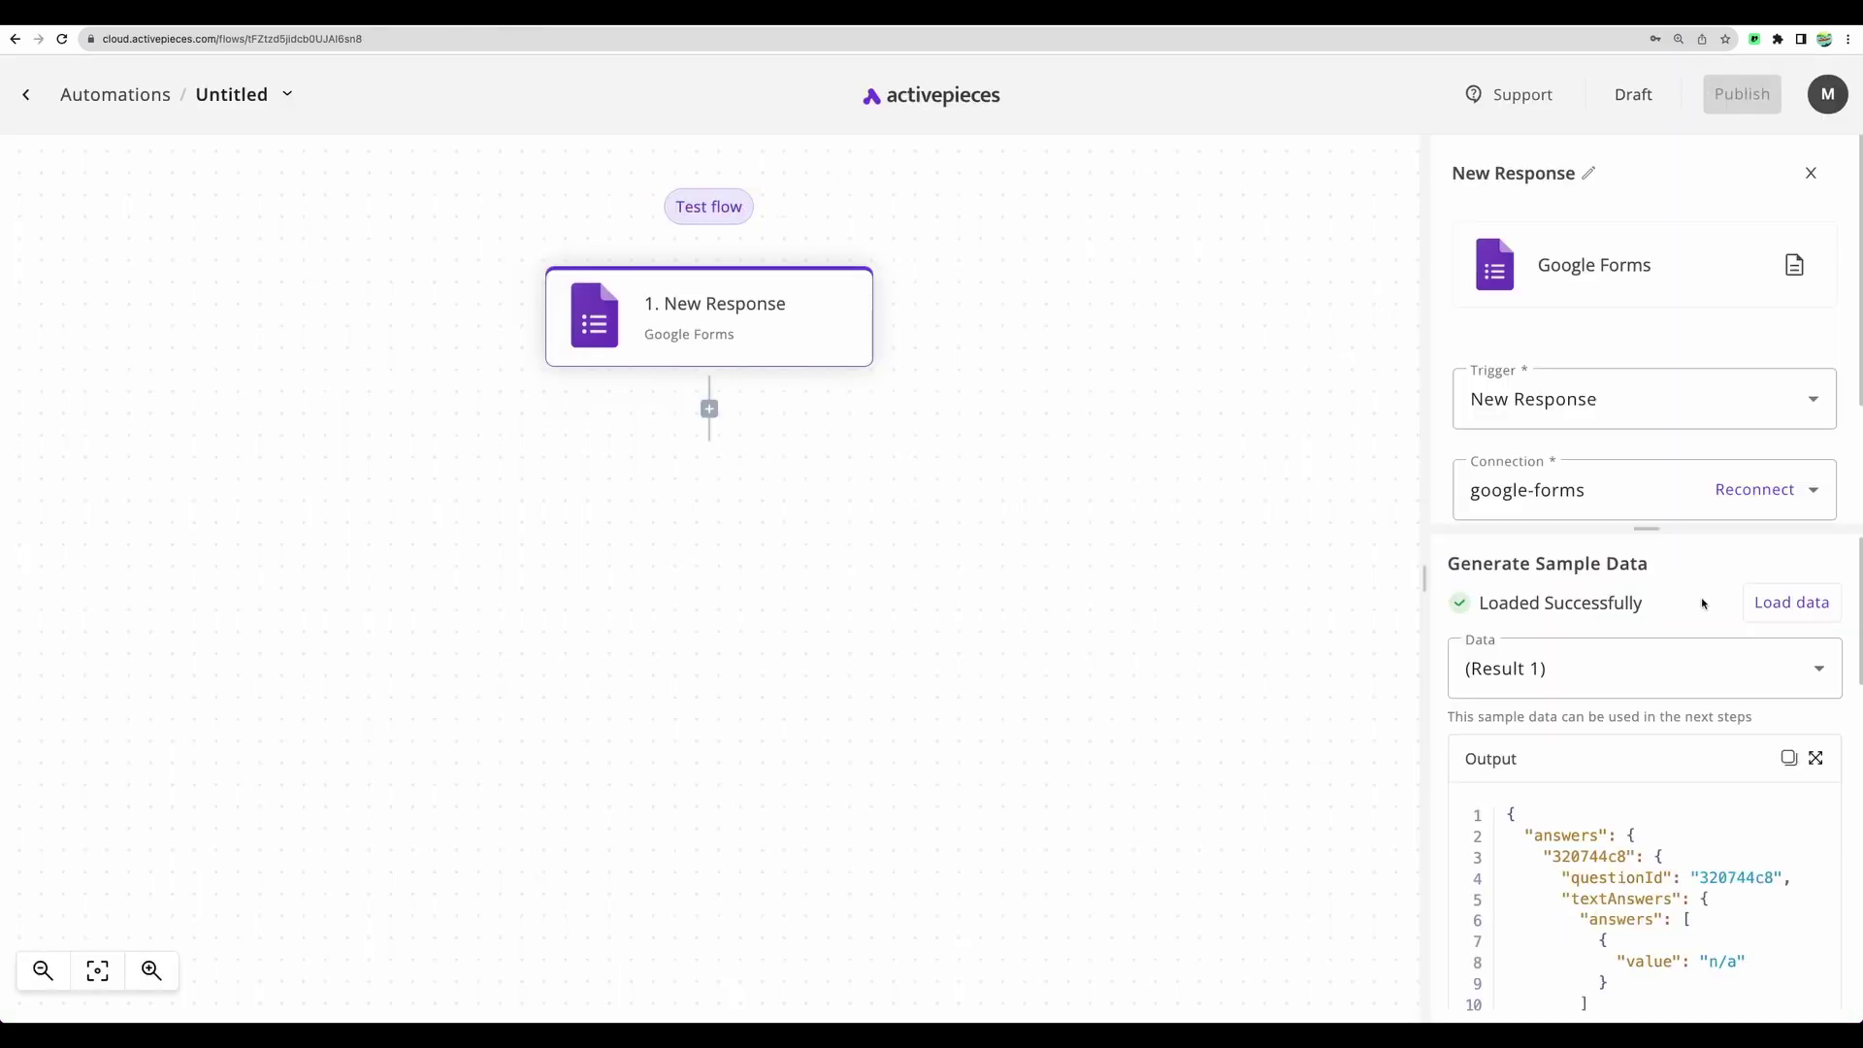
scroll(1649, 723, down, 1)
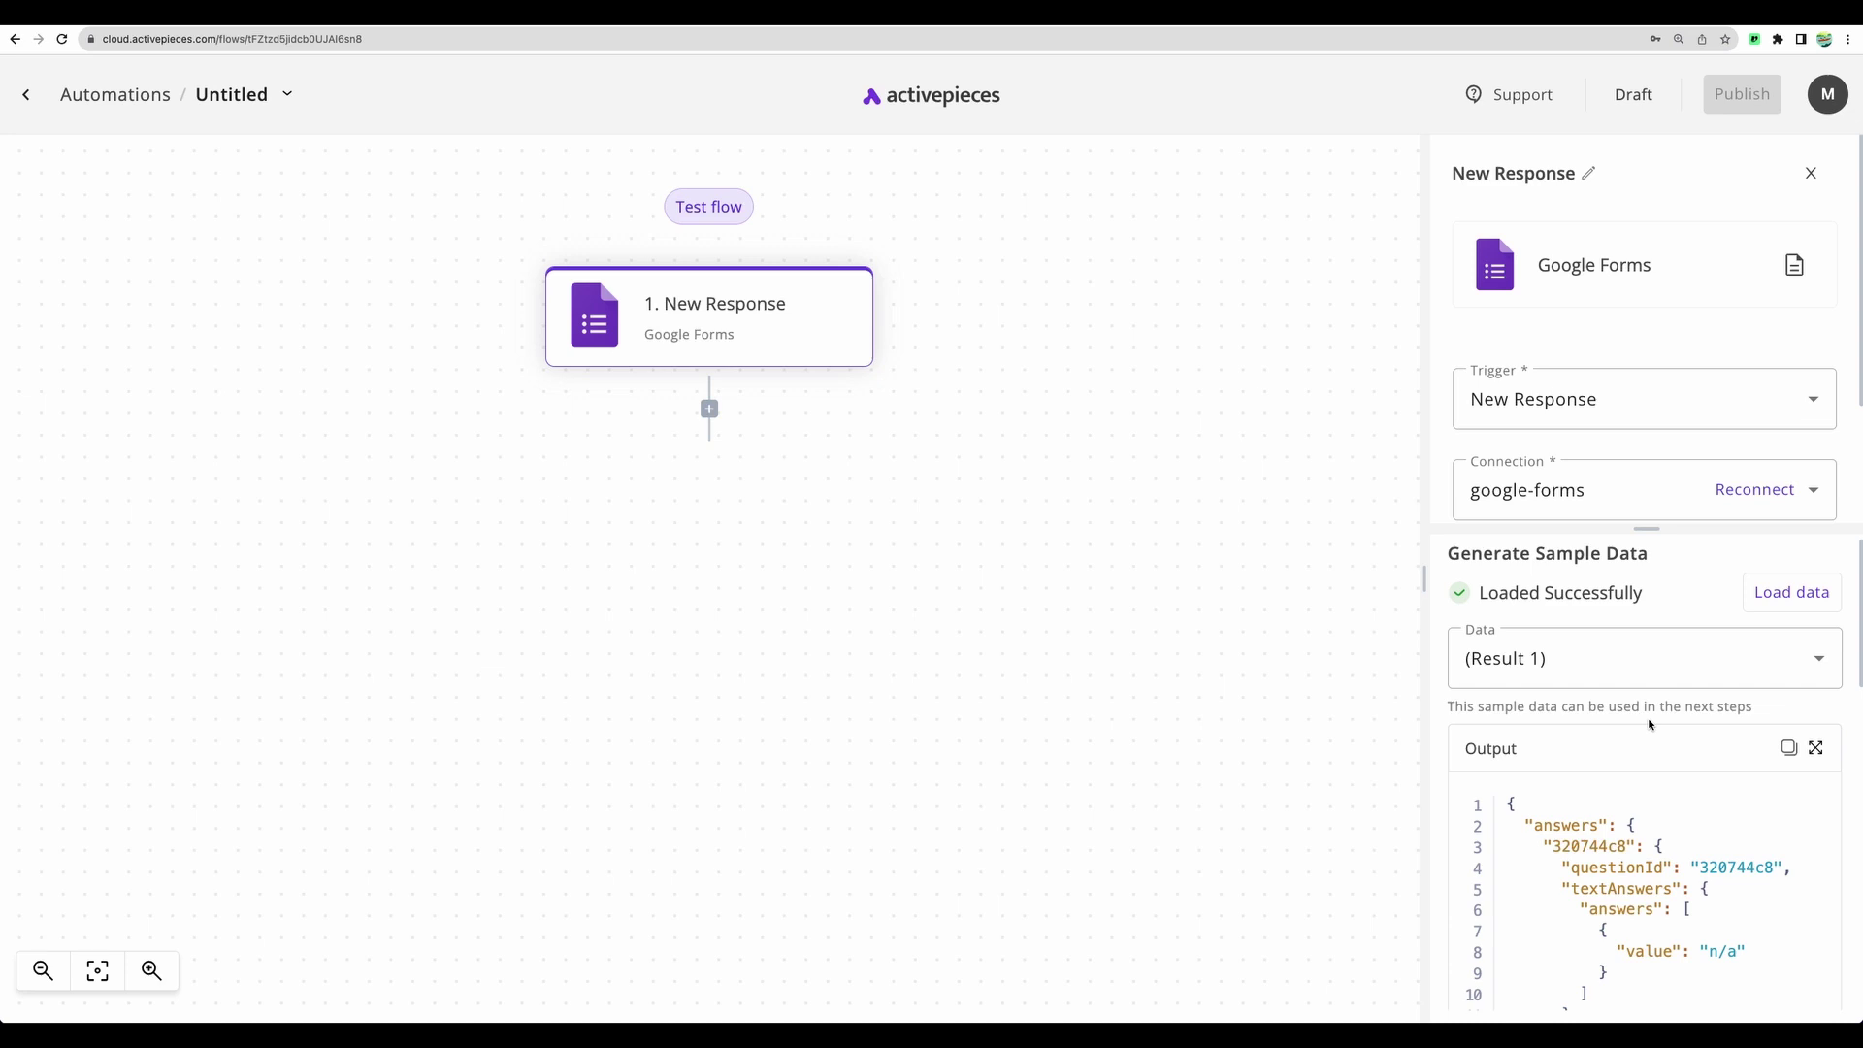
scroll(1649, 723, down, 7)
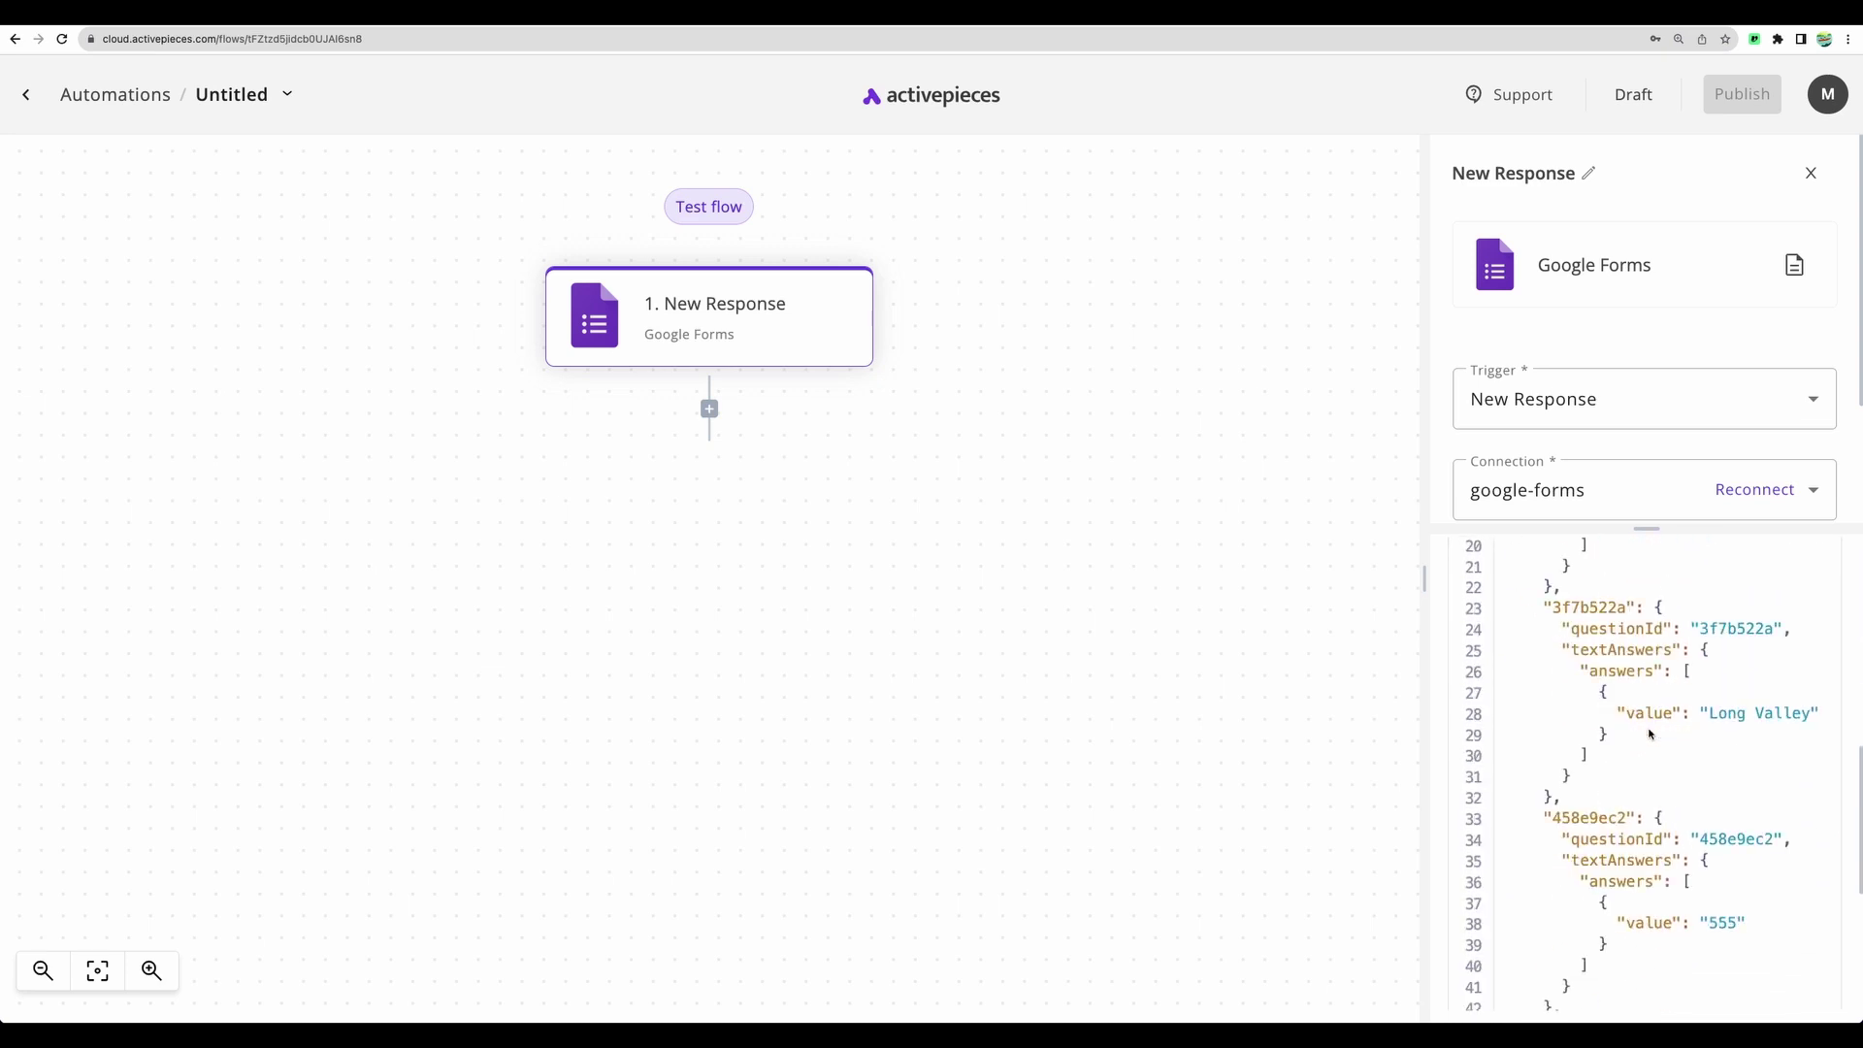
scroll(1651, 734, down, 2)
scroll(1654, 736, down, 2)
scroll(1668, 630, up, 10)
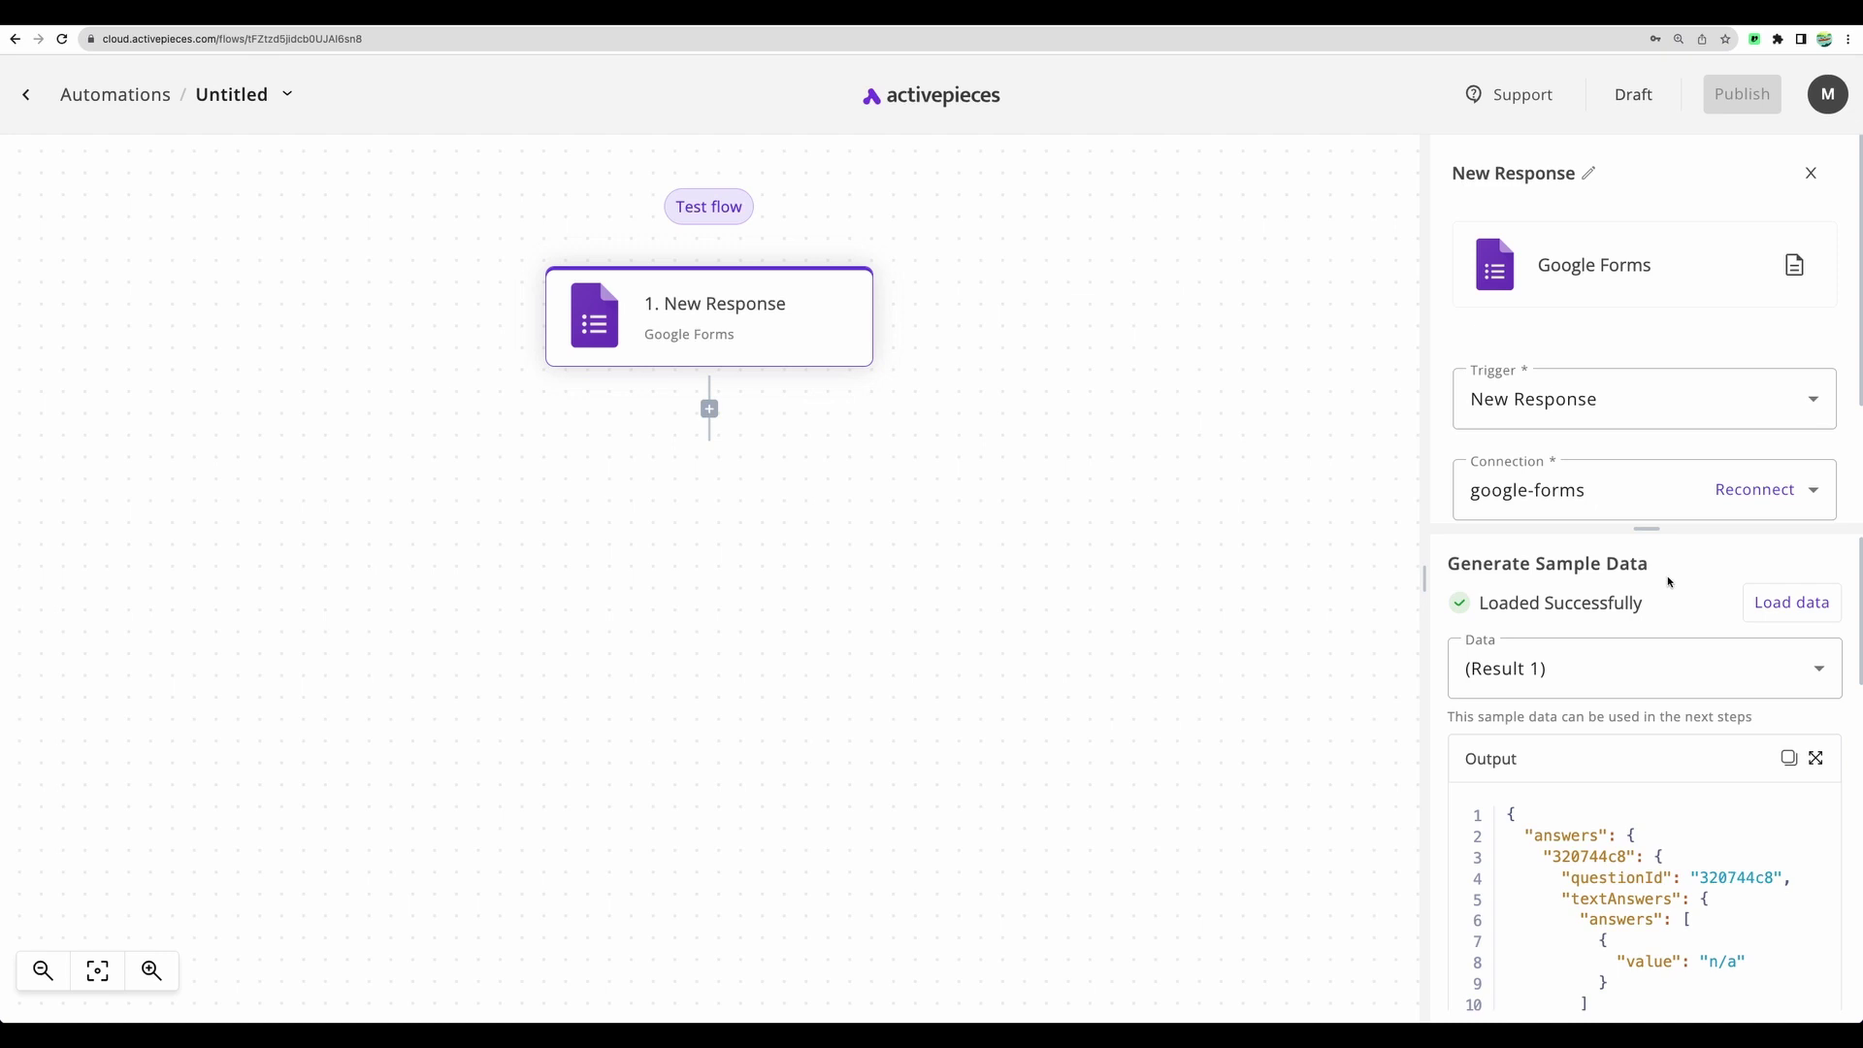
Add an HTTP step from the Core pieces after the Google Forms trigger.
click(709, 408)
text(reo)
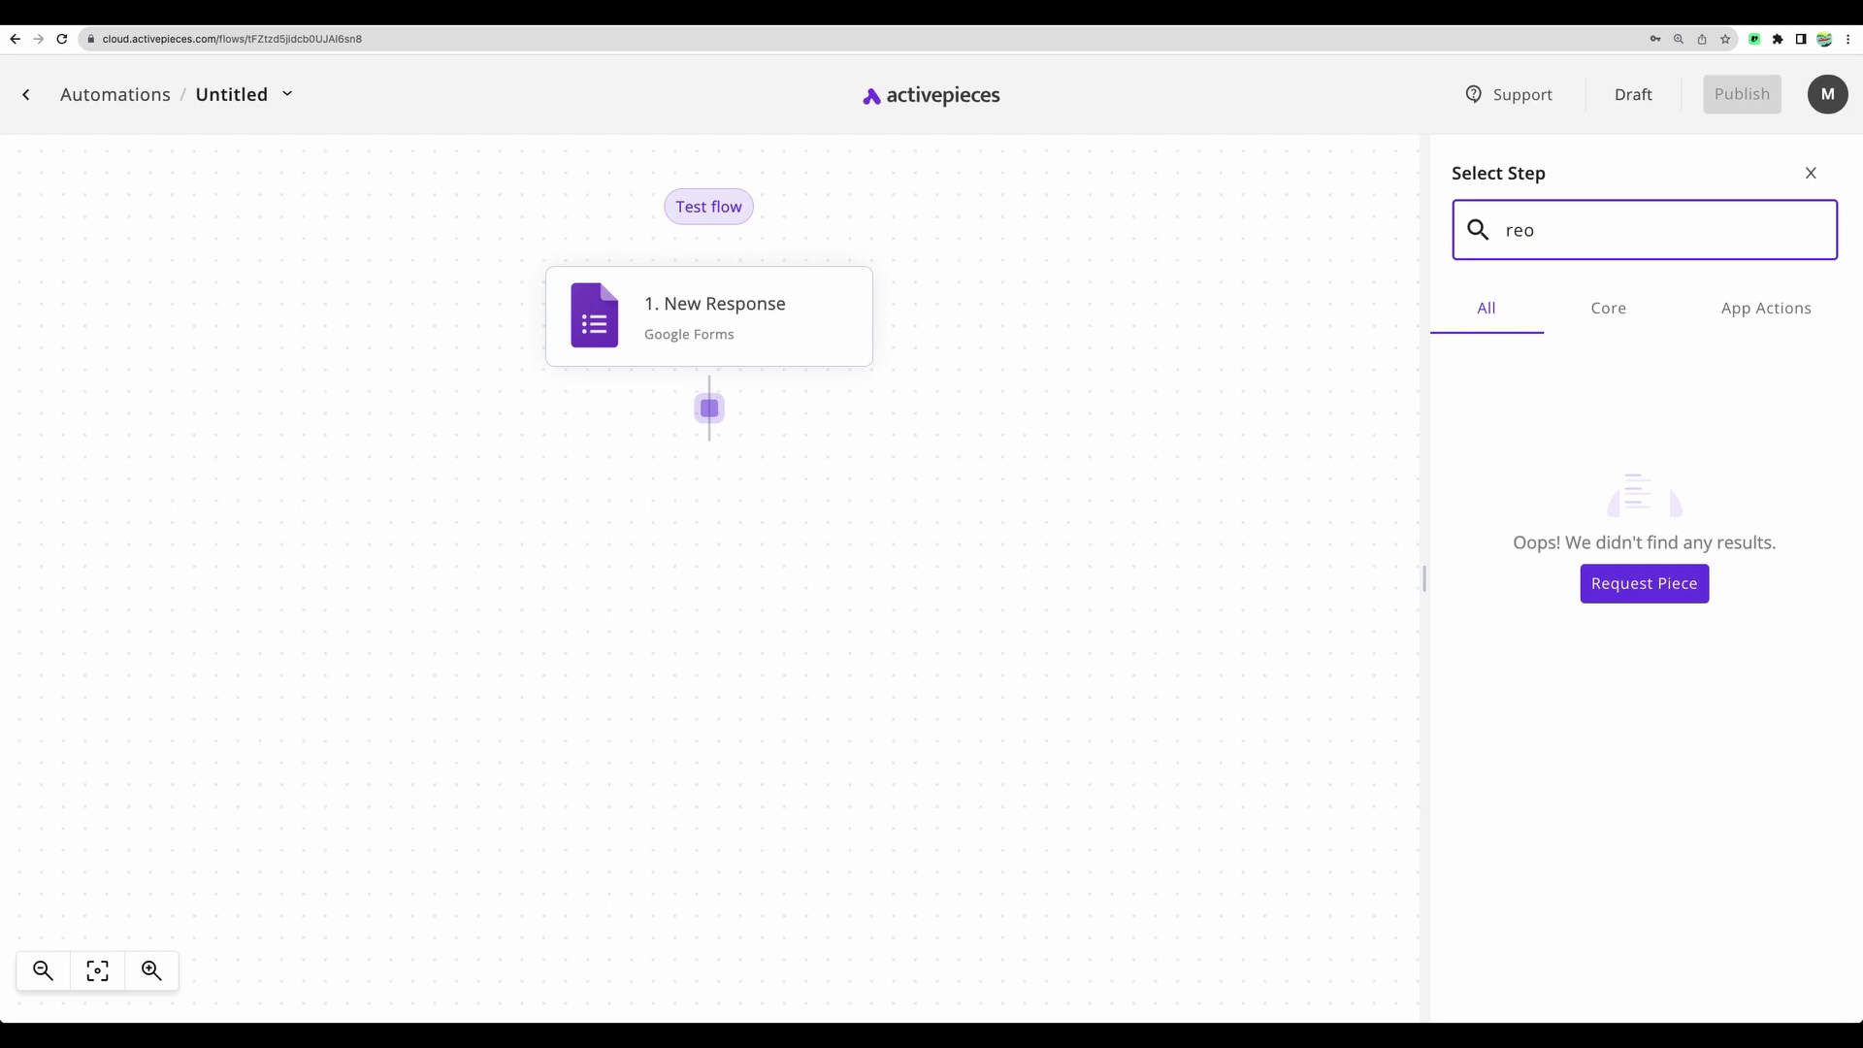
key(BackSpace)
key(BackSpace)
key(BackSpace)
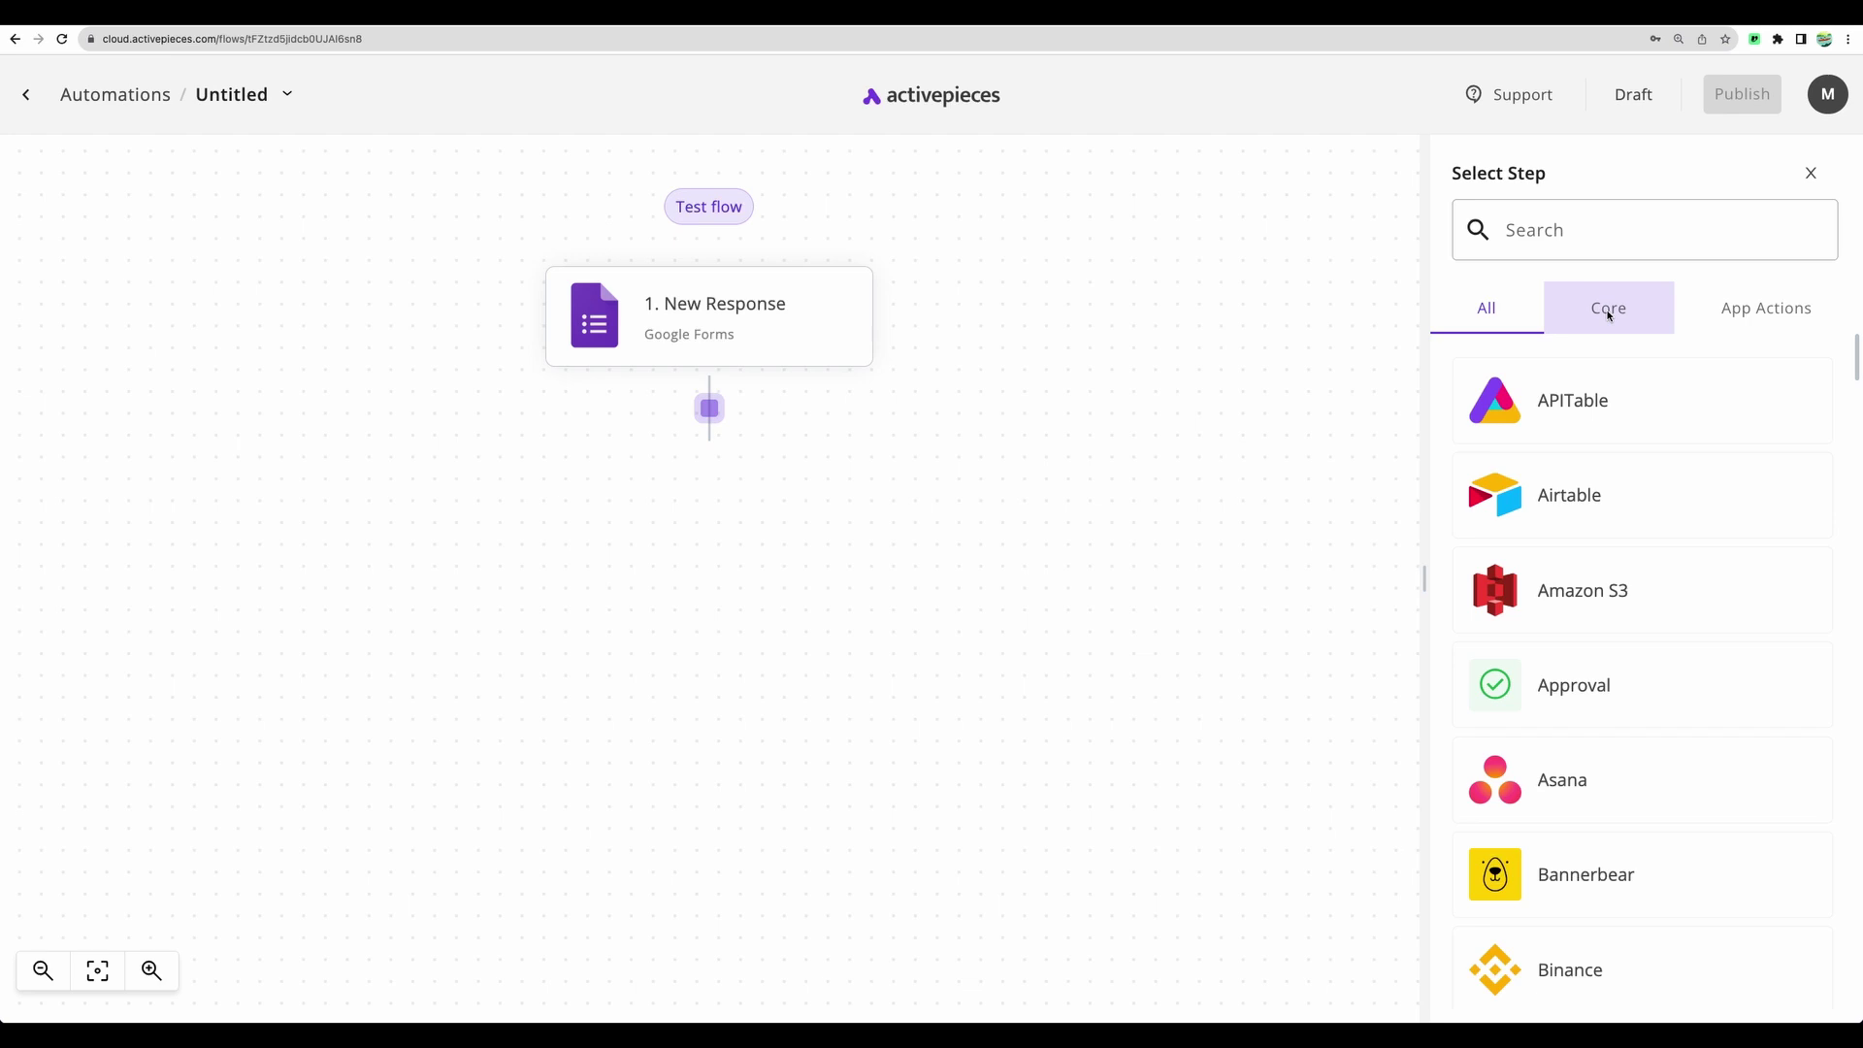
click(1607, 315)
scroll(1582, 640, down, 3)
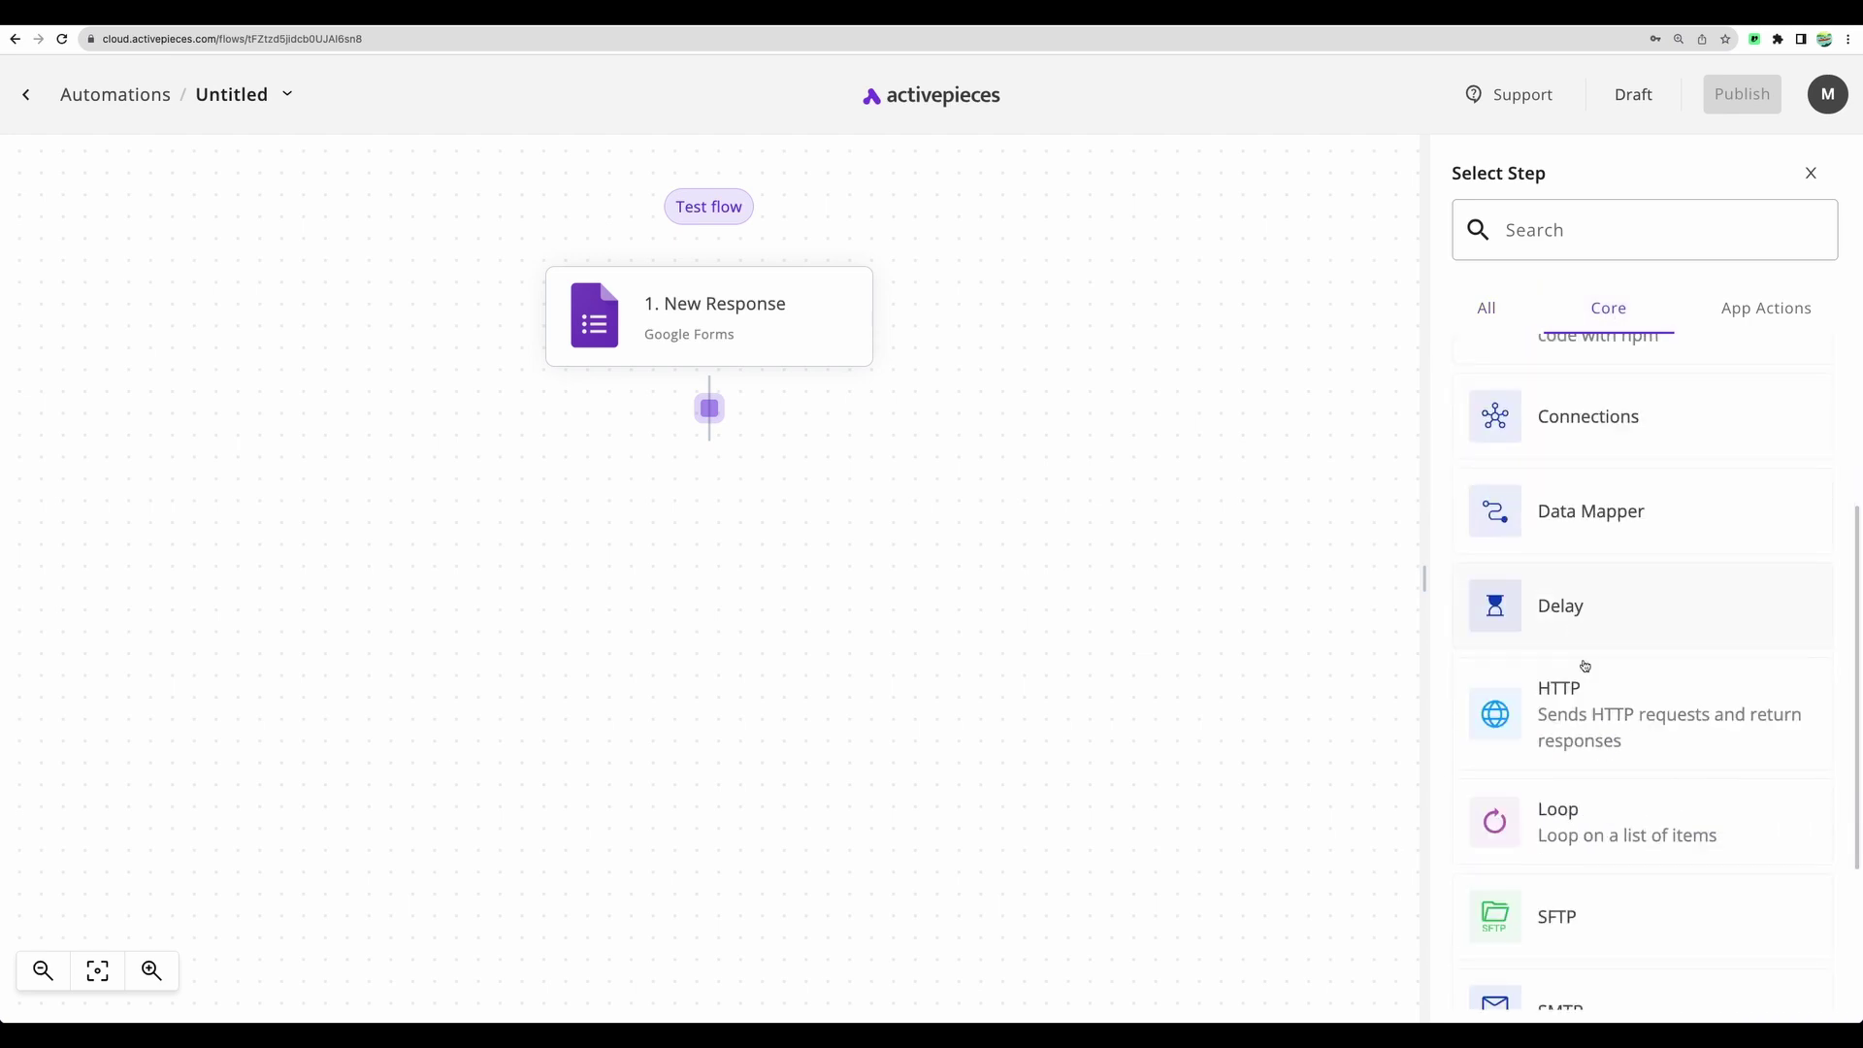
click(1588, 719)
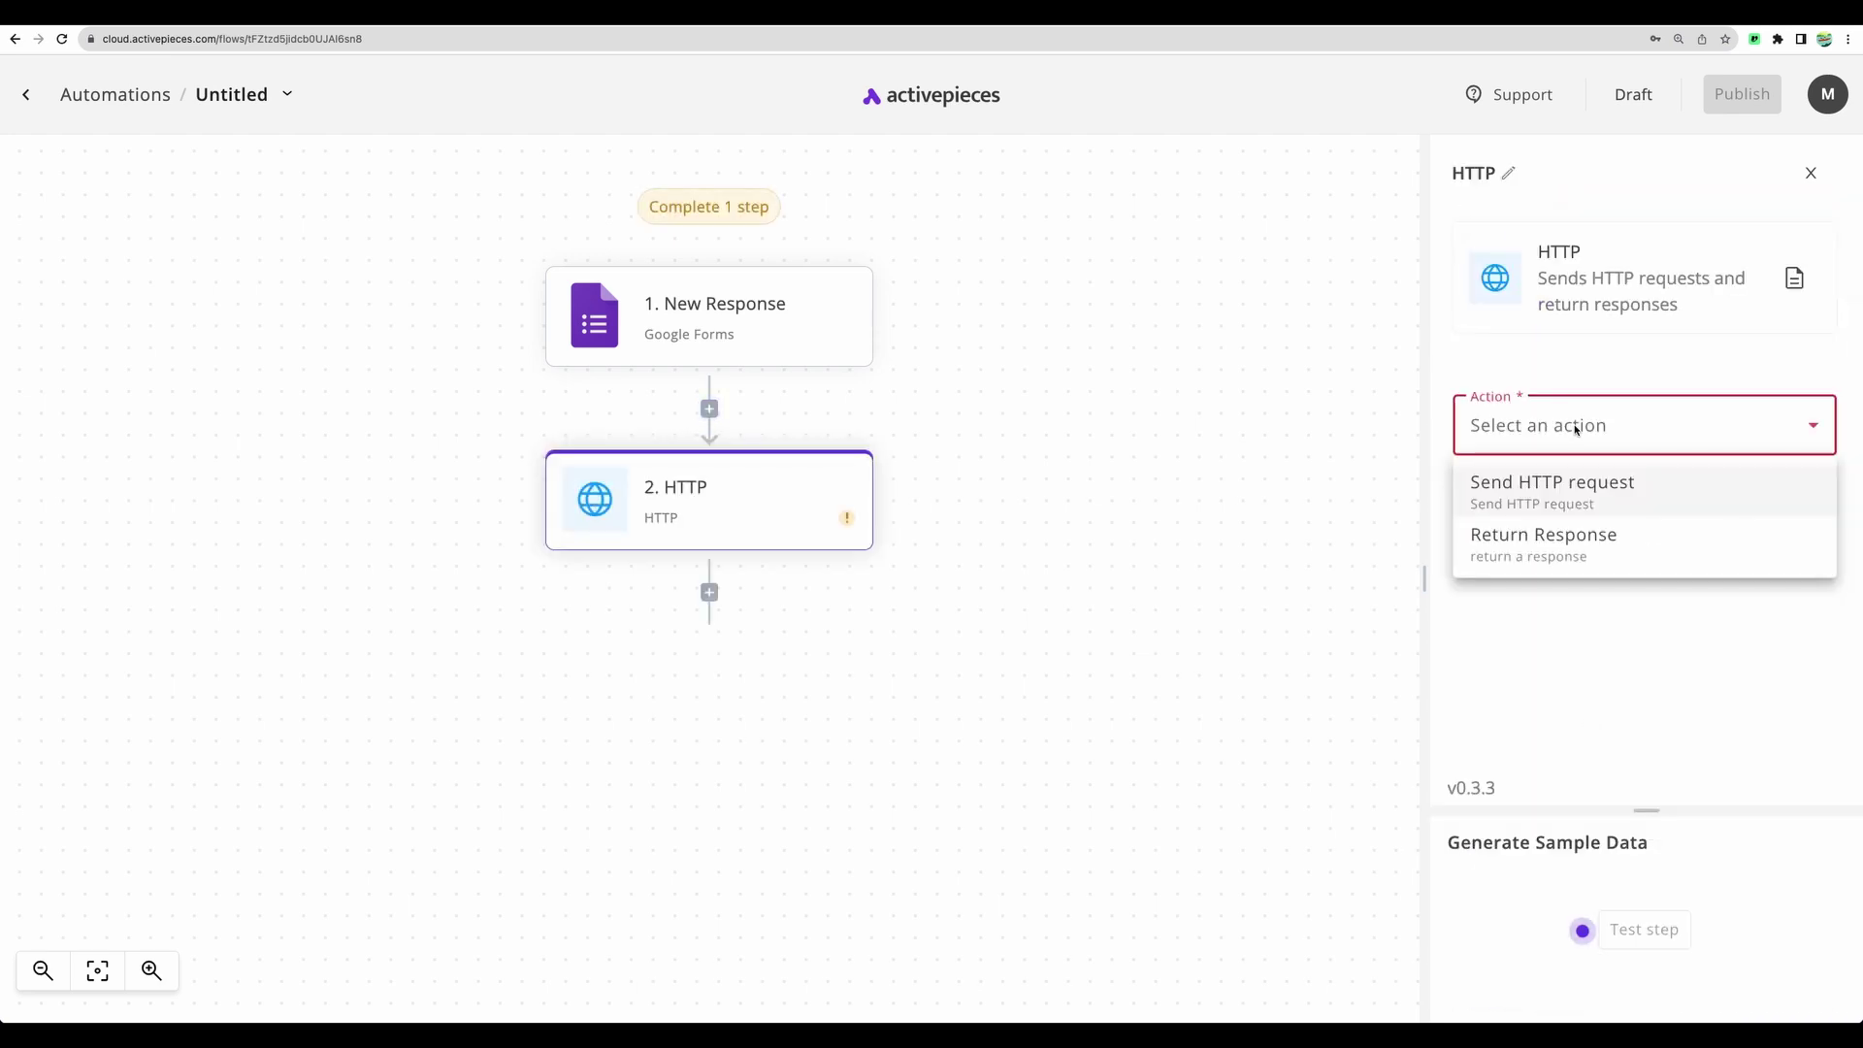
Set the HTTP action to Send HTTP request with method GET.
click(1589, 496)
click(1555, 557)
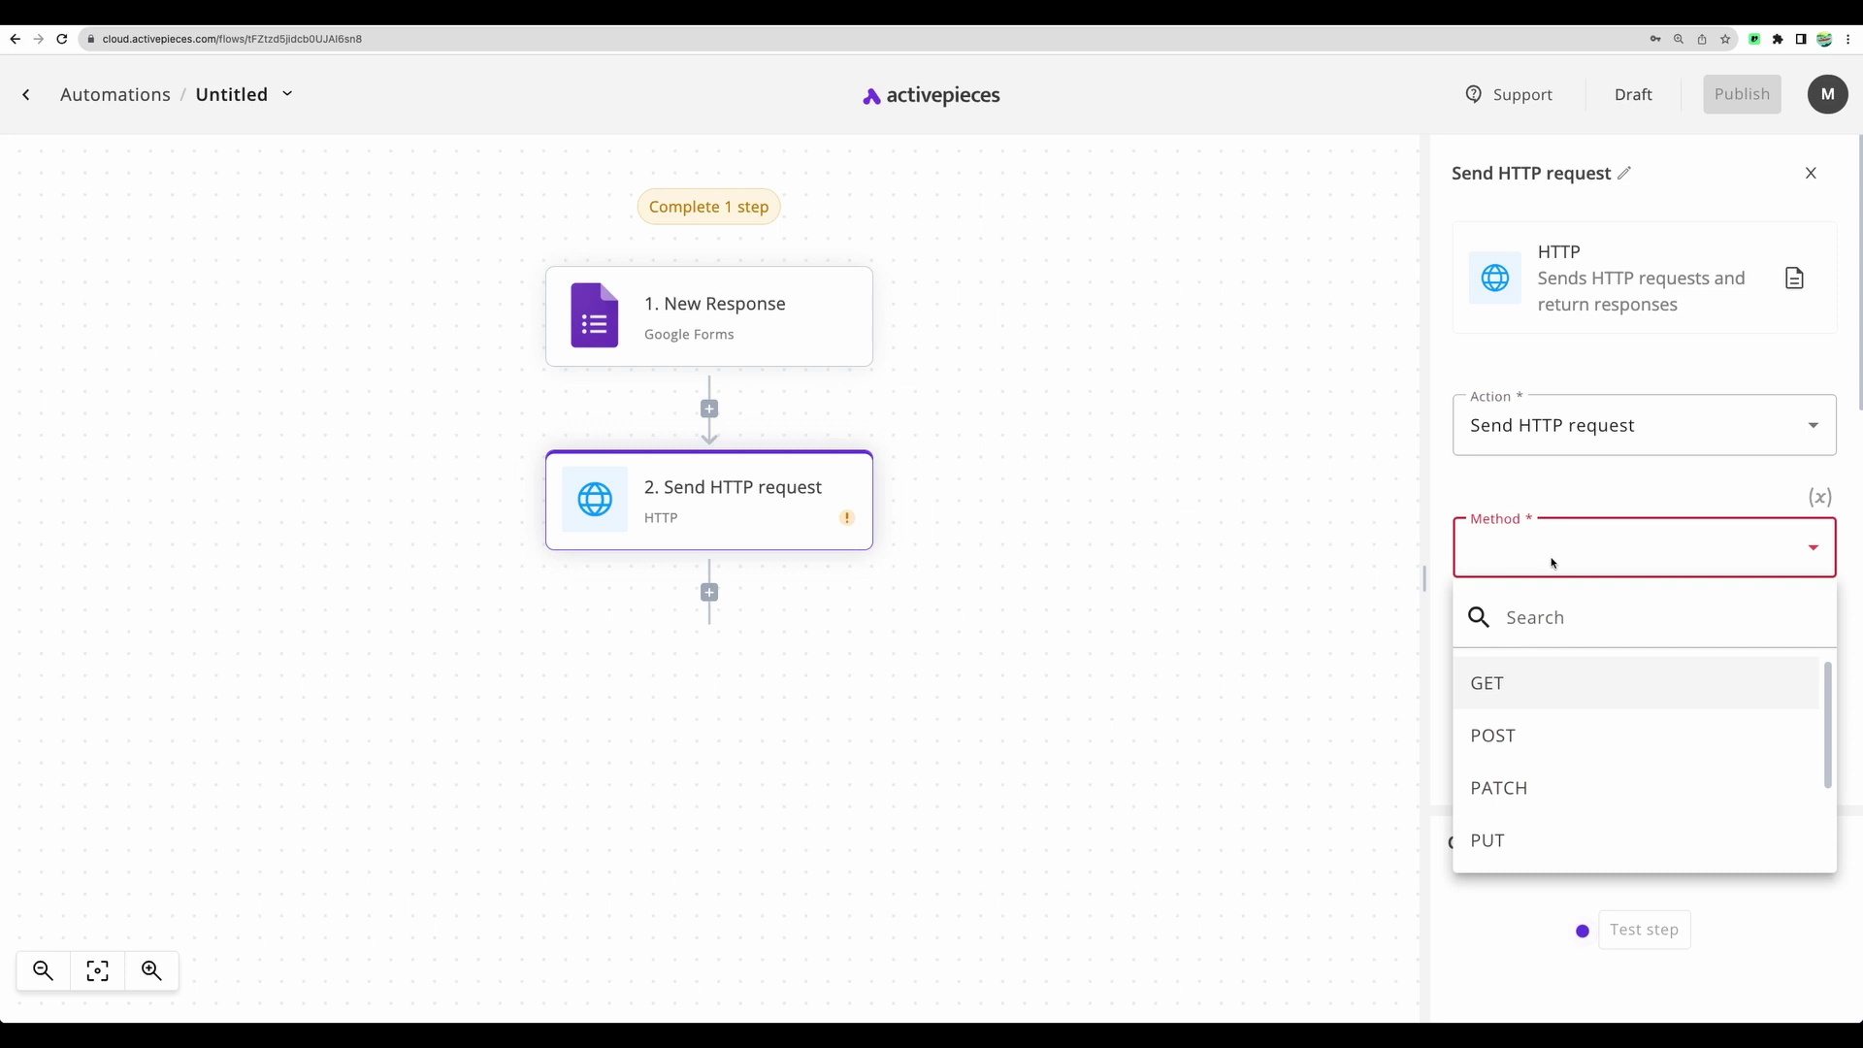
click(1563, 691)
click(1539, 655)
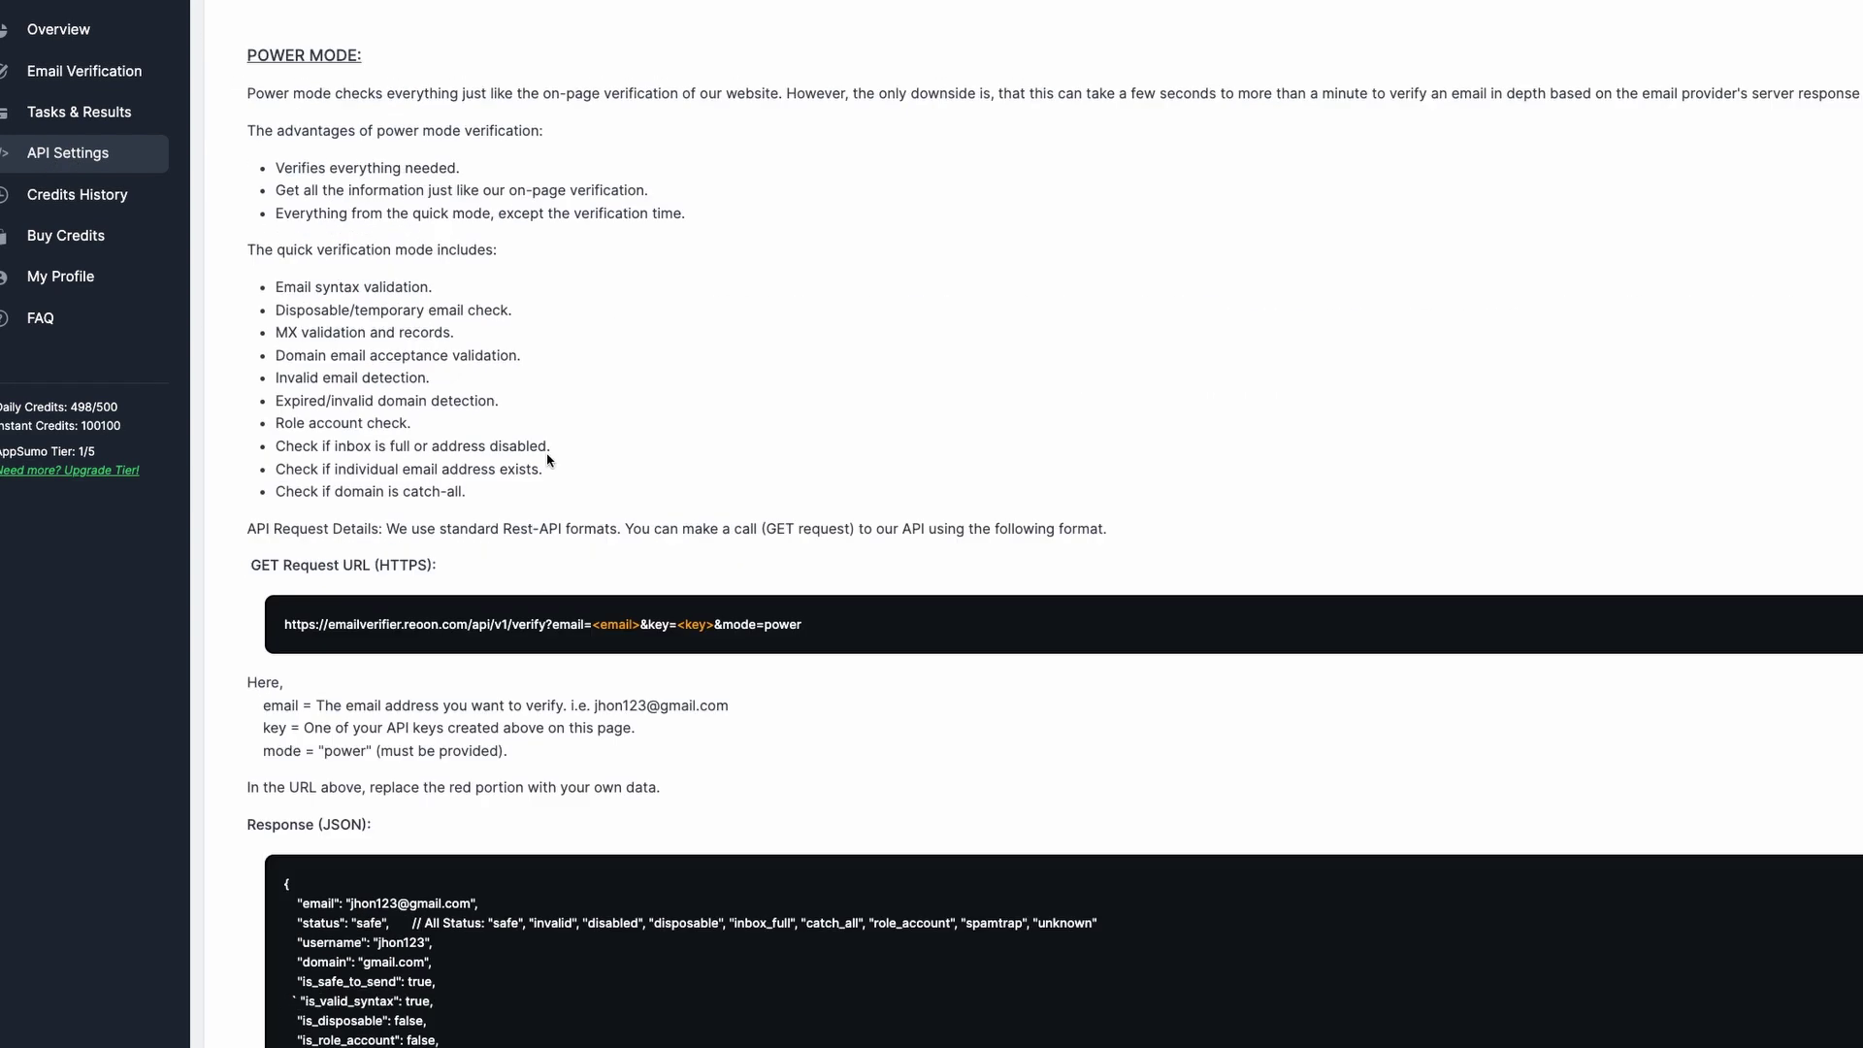
Copy the power-mode GET request URL from Reoon's API documentation.
scroll(548, 460, down, 2)
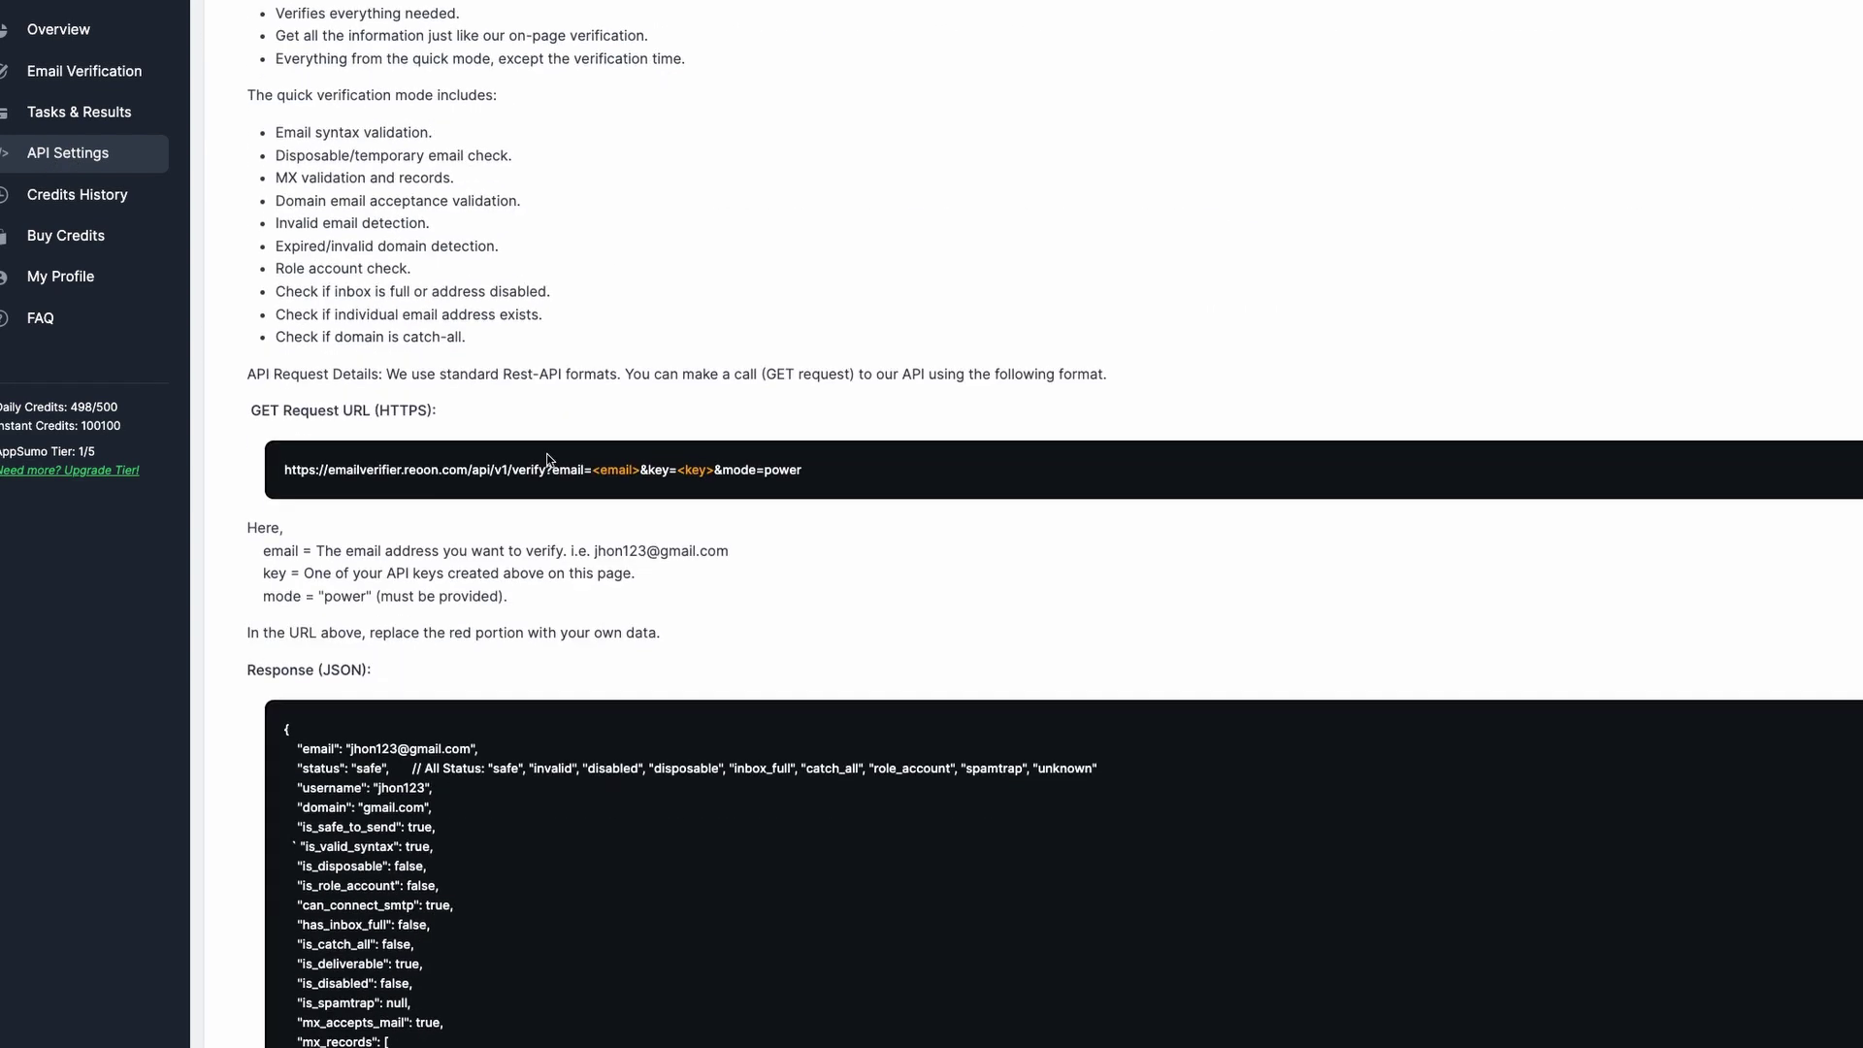
scroll(547, 460, down, 1)
mouse_move(284, 425)
mouse_down()
mouse_move(815, 444)
mouse_move(818, 425)
mouse_move(283, 427)
mouse_up()
key(super+c)
double_click(792, 427)
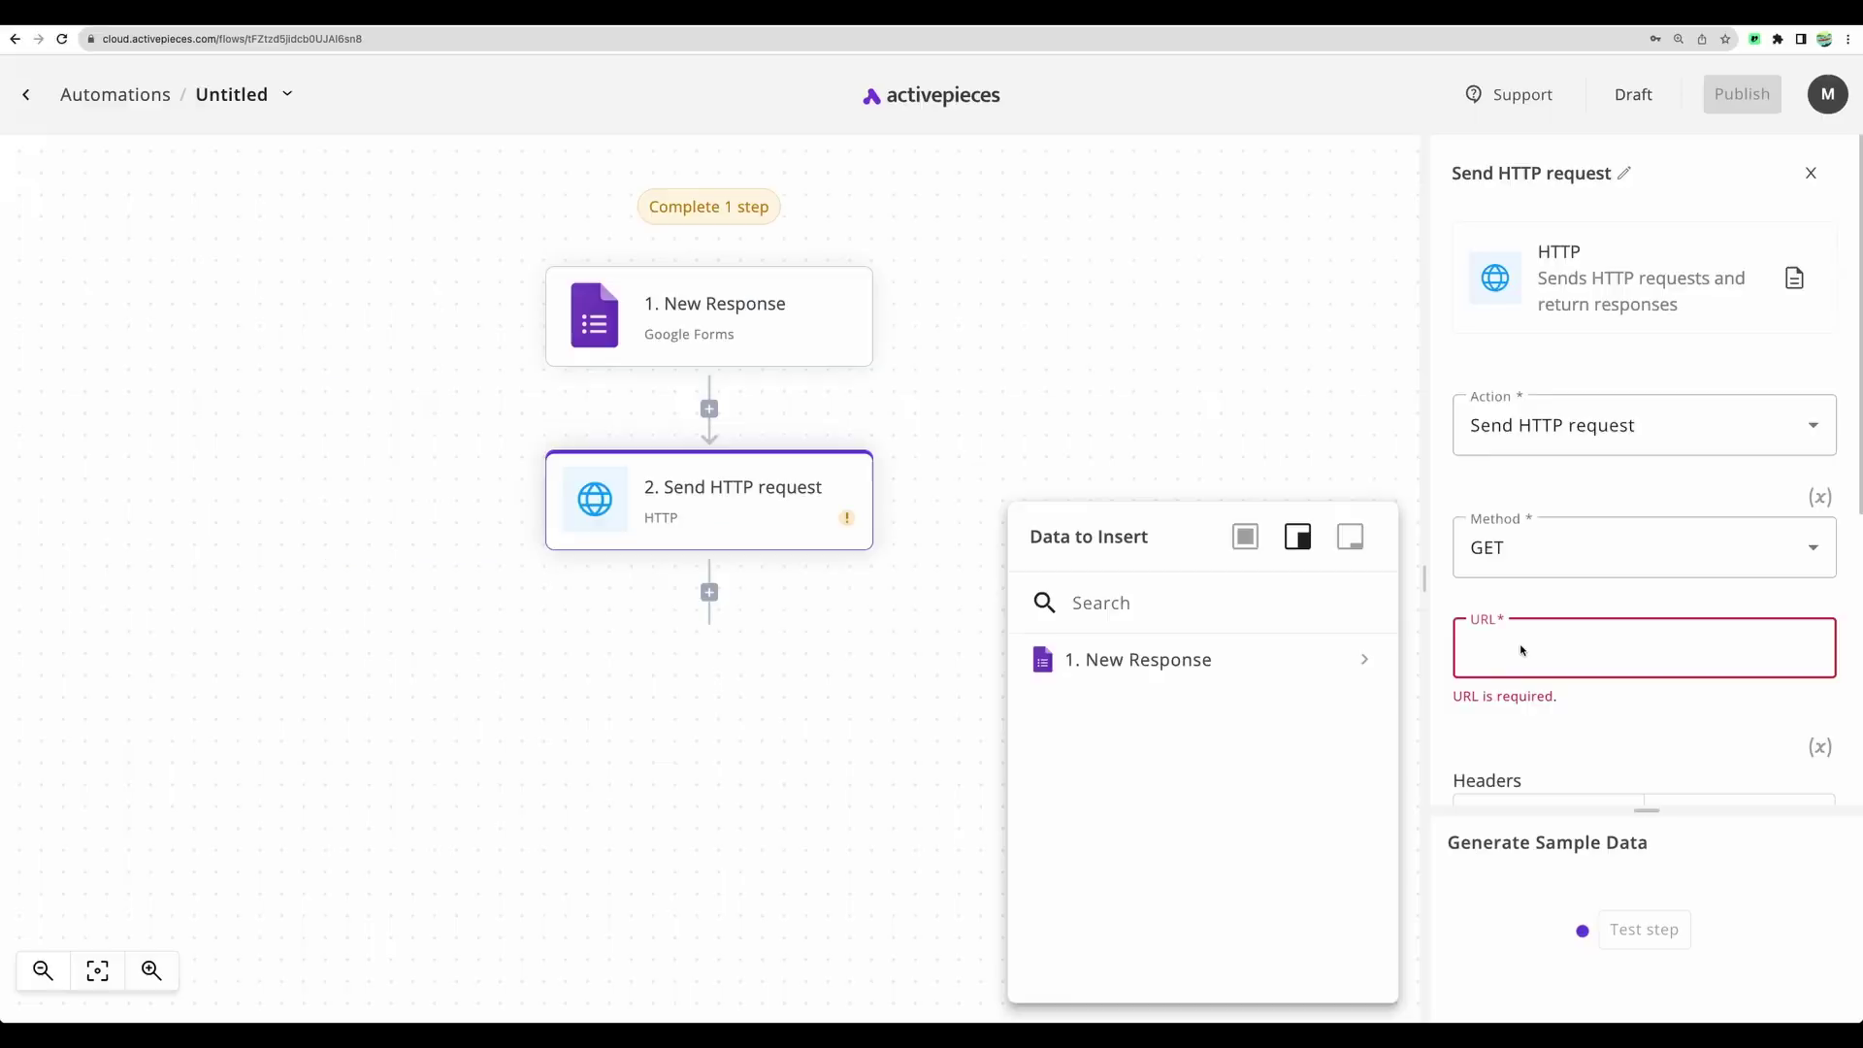
key(super+v)
Delete the <email> placeholder from the pasted Reoon URL.
click(1584, 686)
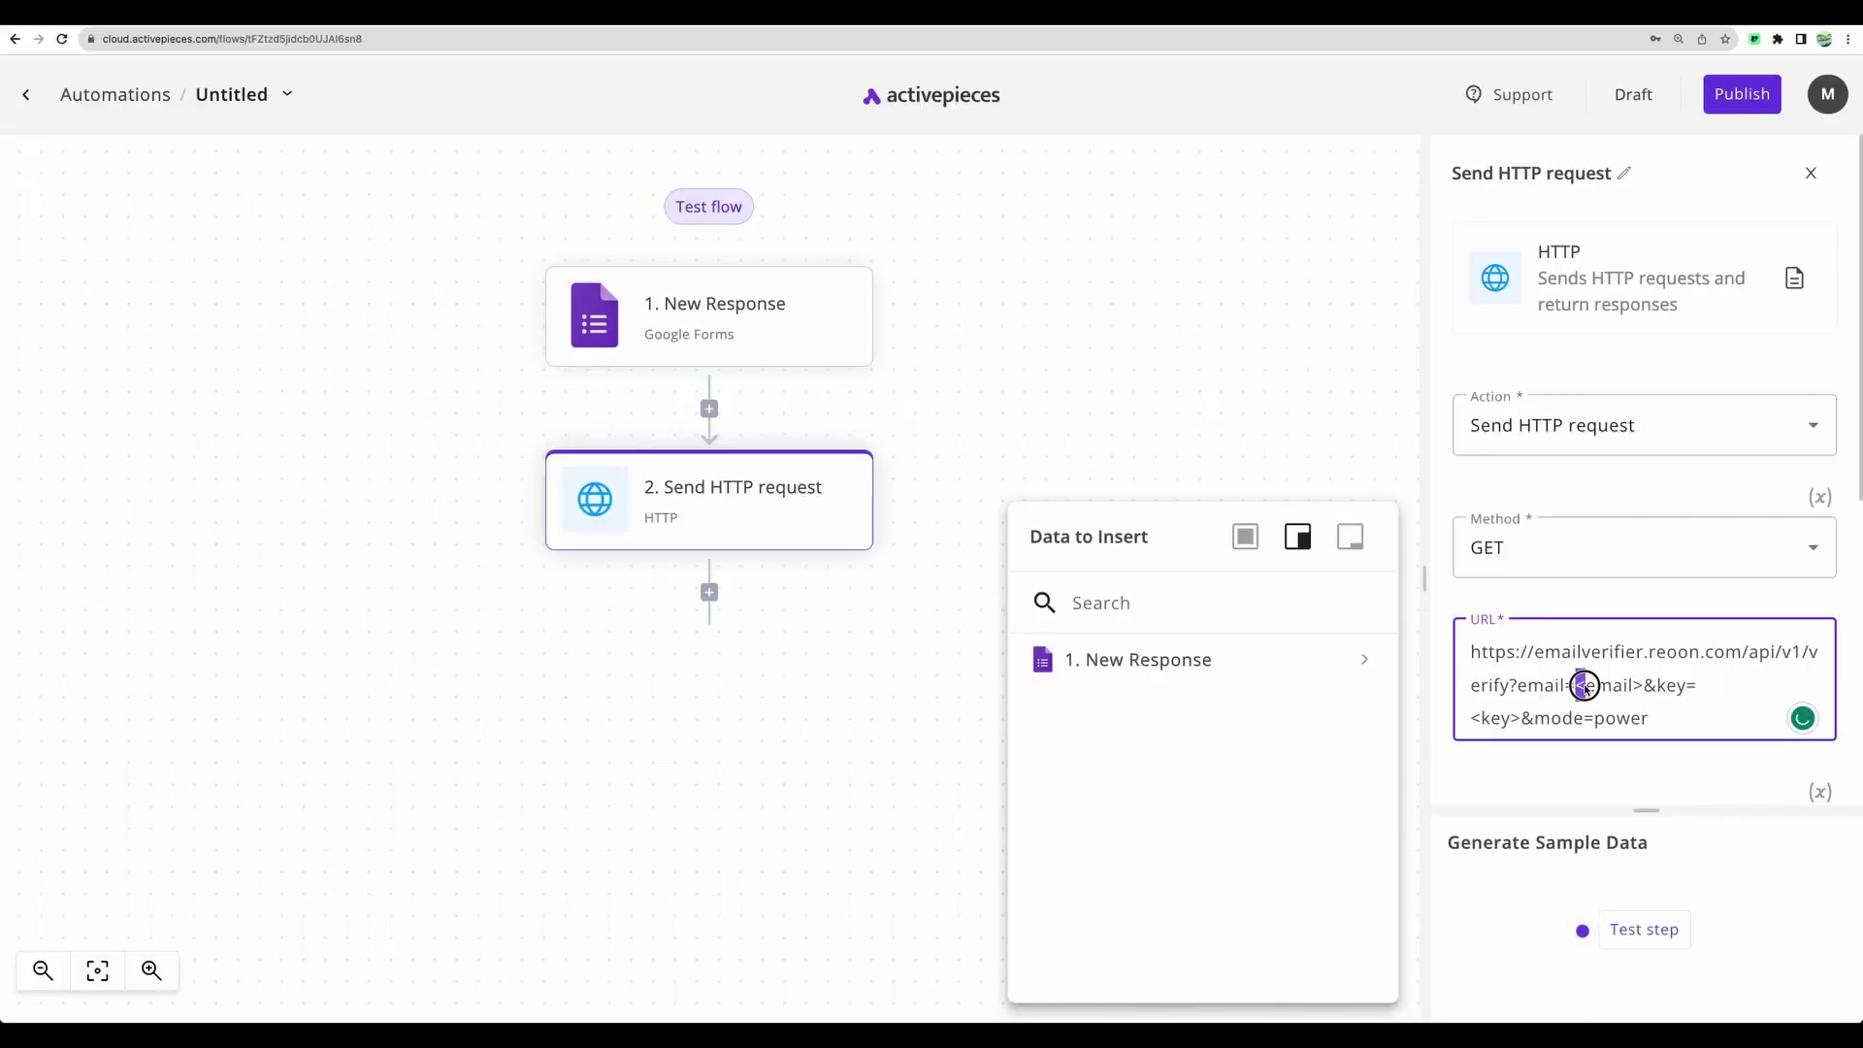
drag(1584, 686, 1644, 686)
key(BackSpace)
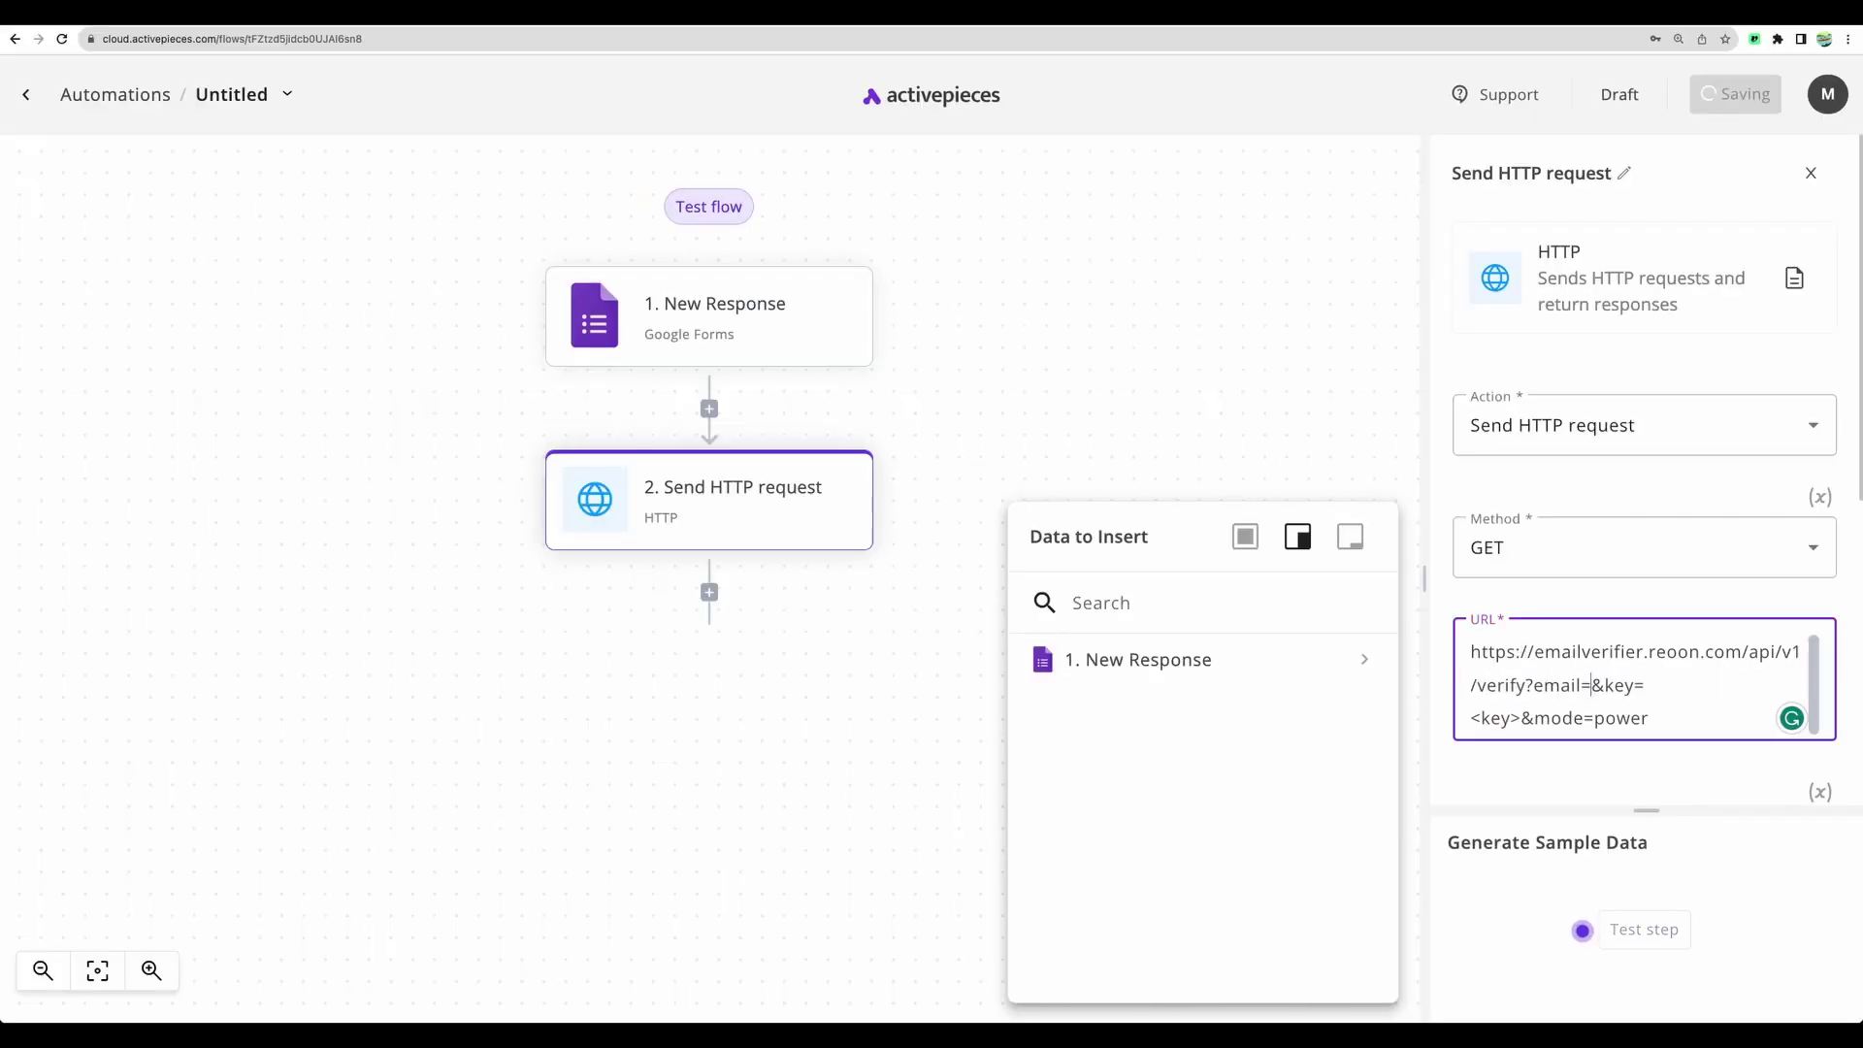
Insert New Response > answers > textAnswers > answers 0 value after email= in the URL.
click(1246, 667)
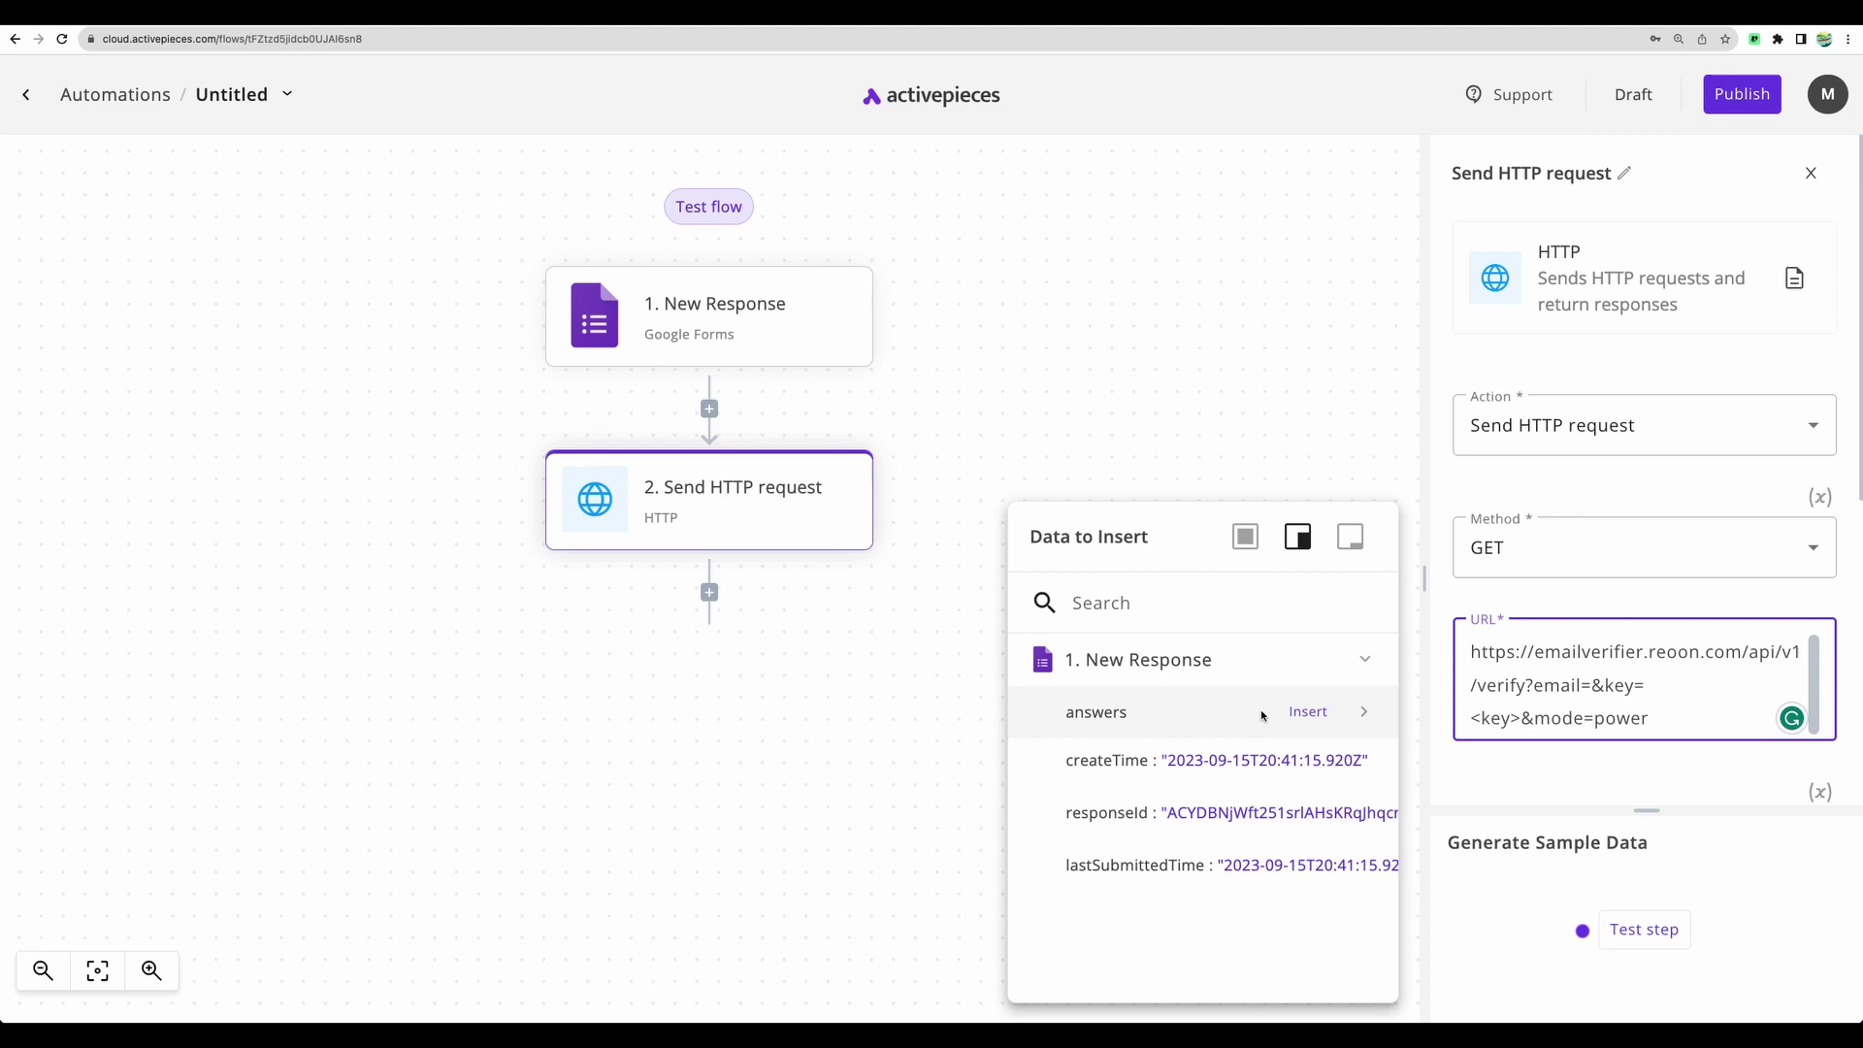
click(1261, 712)
scroll(1239, 660, down, 2)
scroll(1157, 715, up, 2)
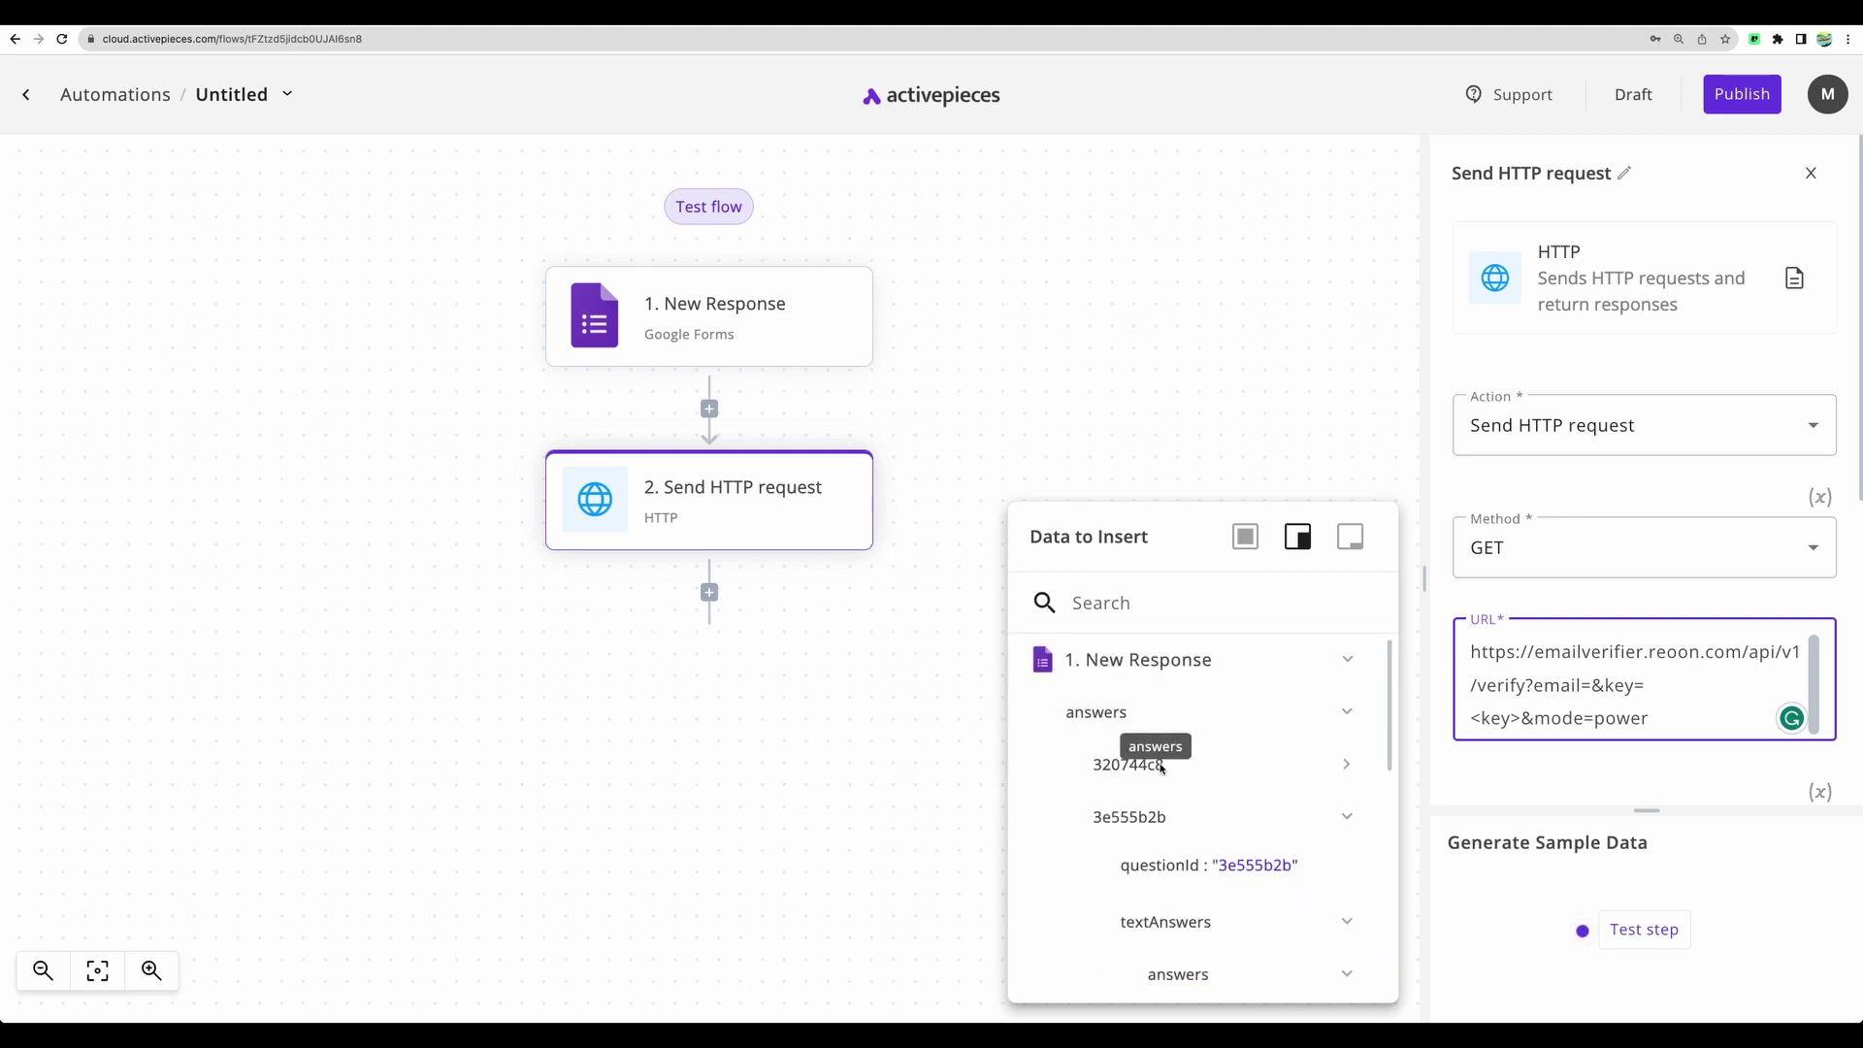
scroll(1163, 771, down, 2)
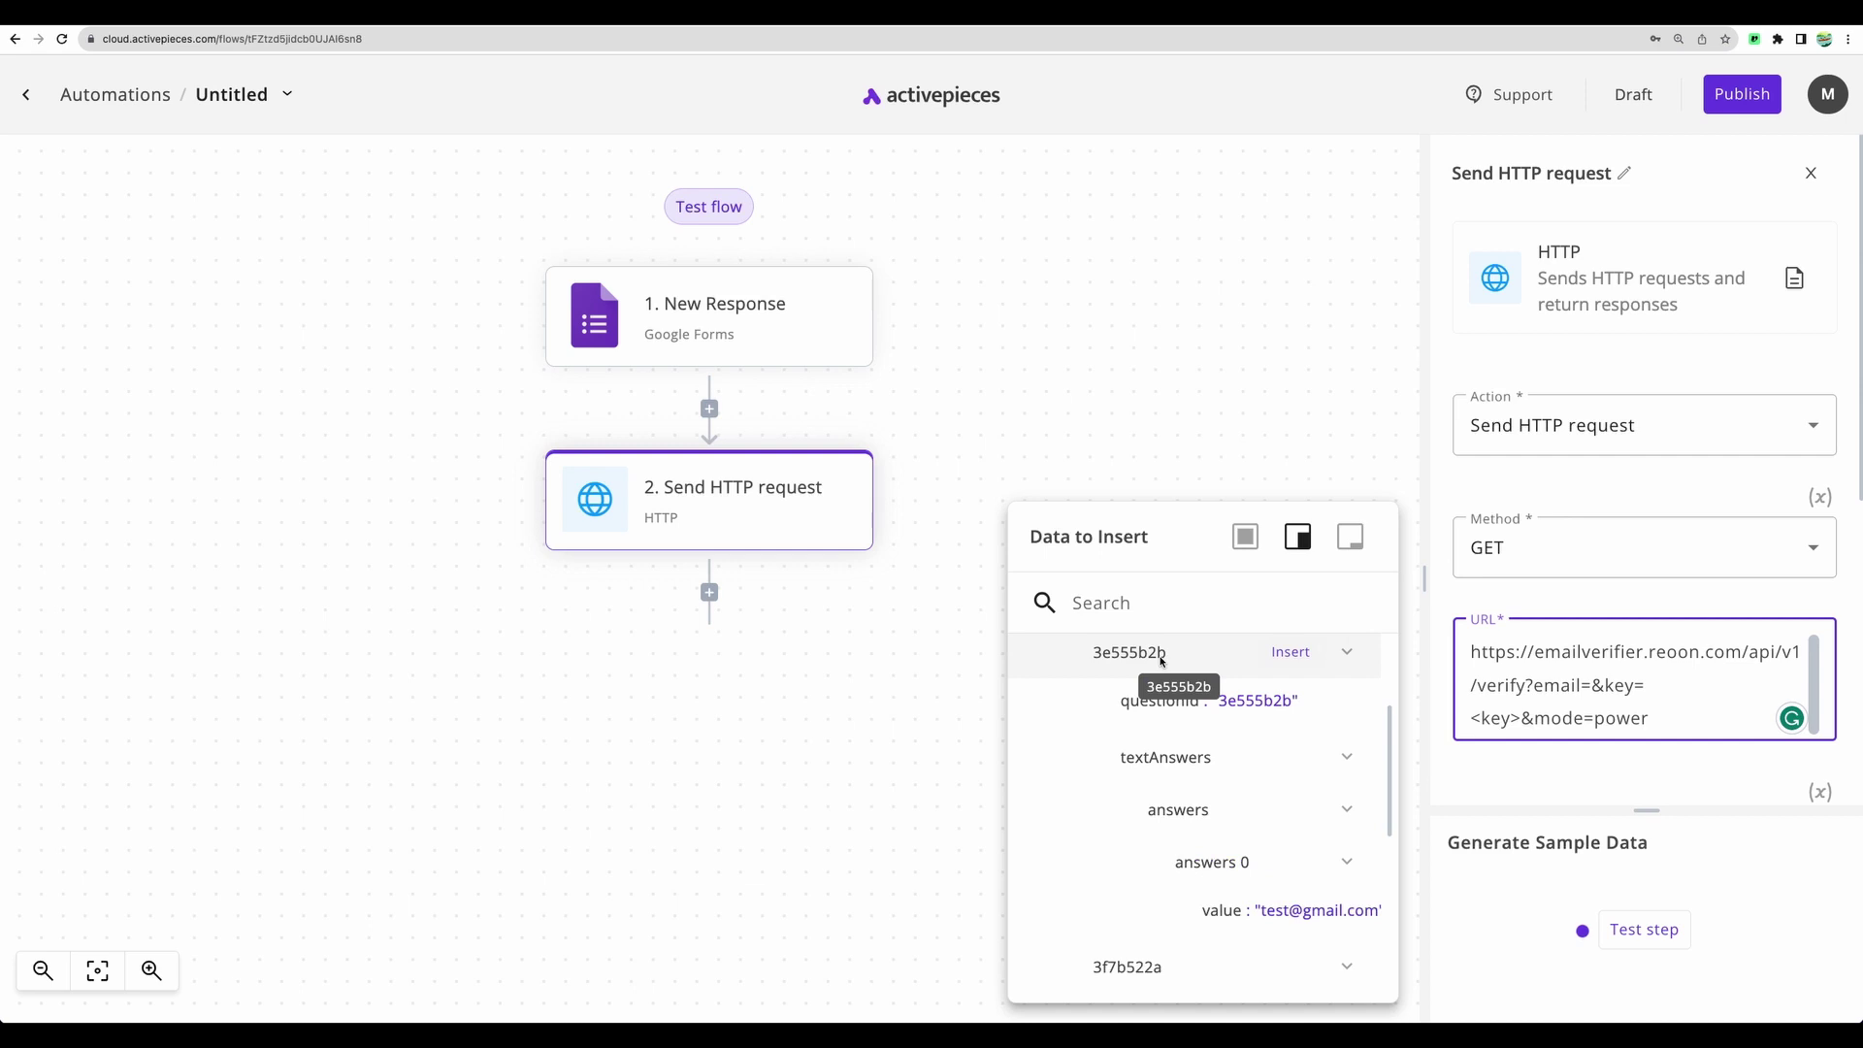
scroll(1241, 897, down, 1)
click(1241, 888)
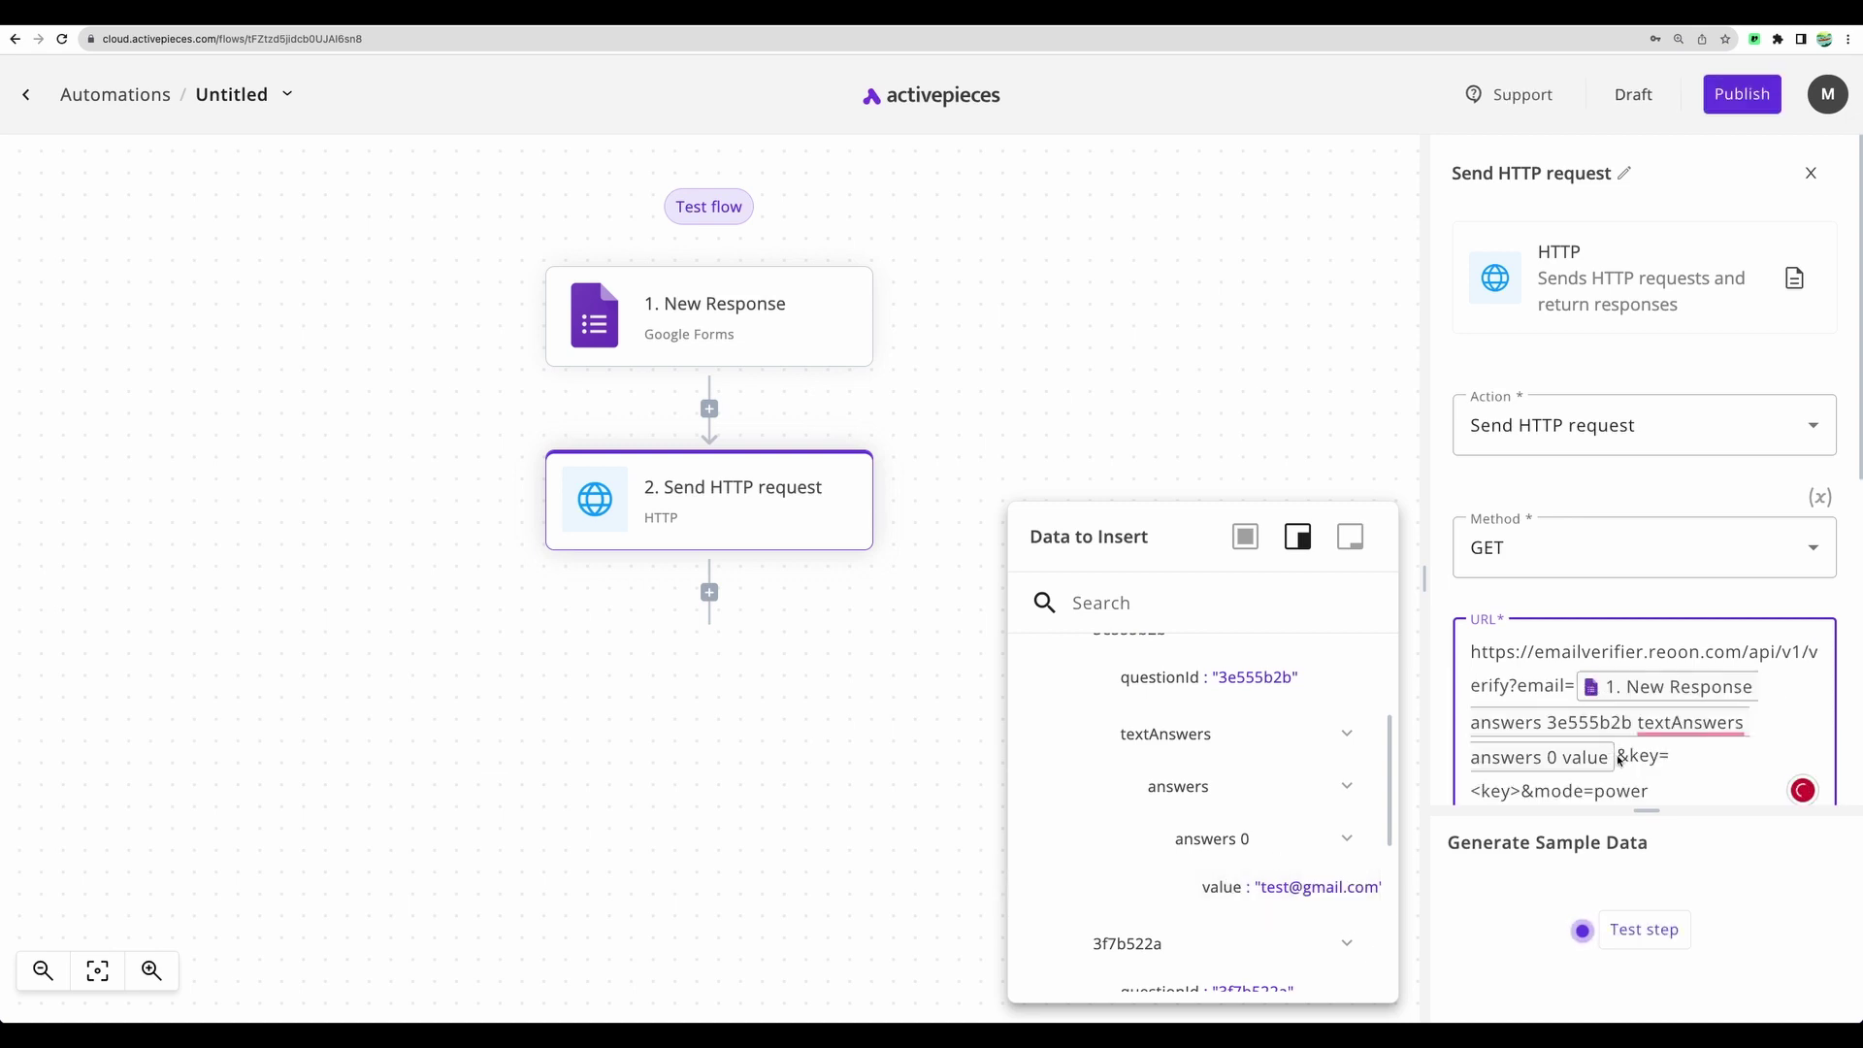
click(1689, 765)
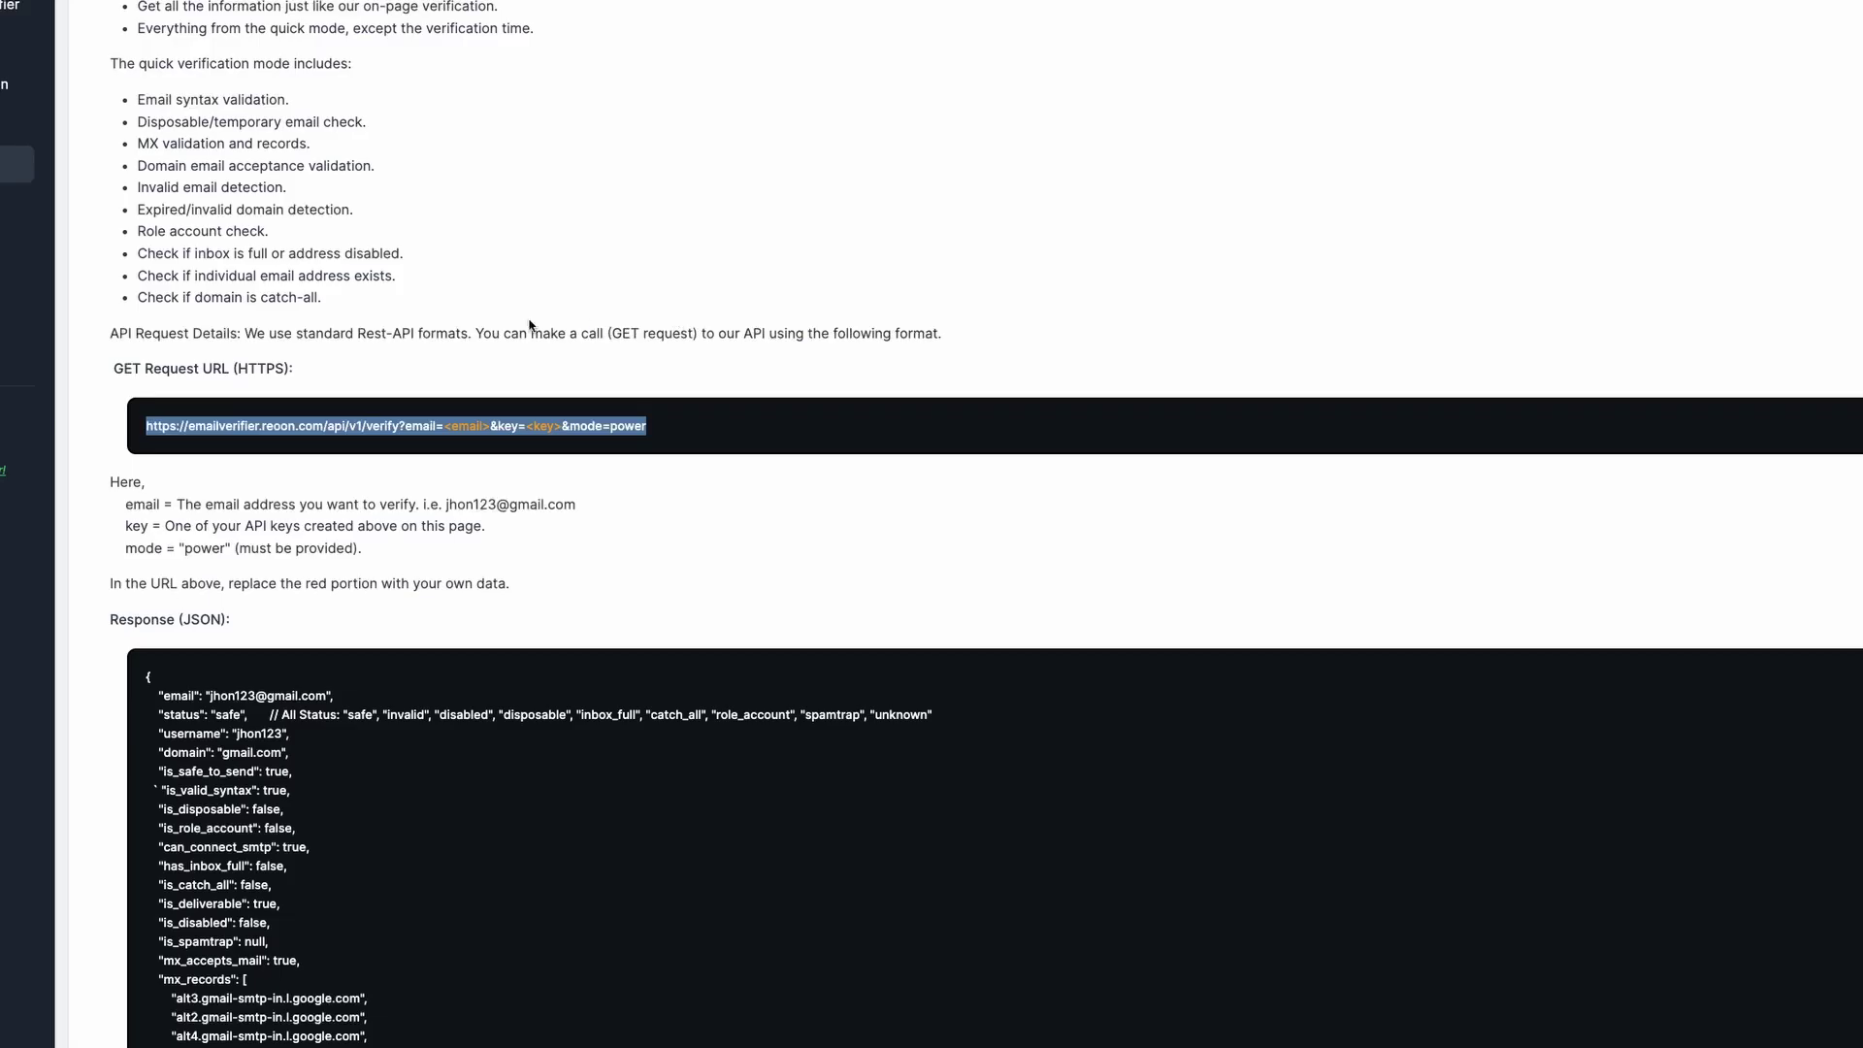
Create a Reoon API key titled TEST_REMOVE, then select the <key> placeholder in the HTTP URL.
scroll(534, 325, down, 2)
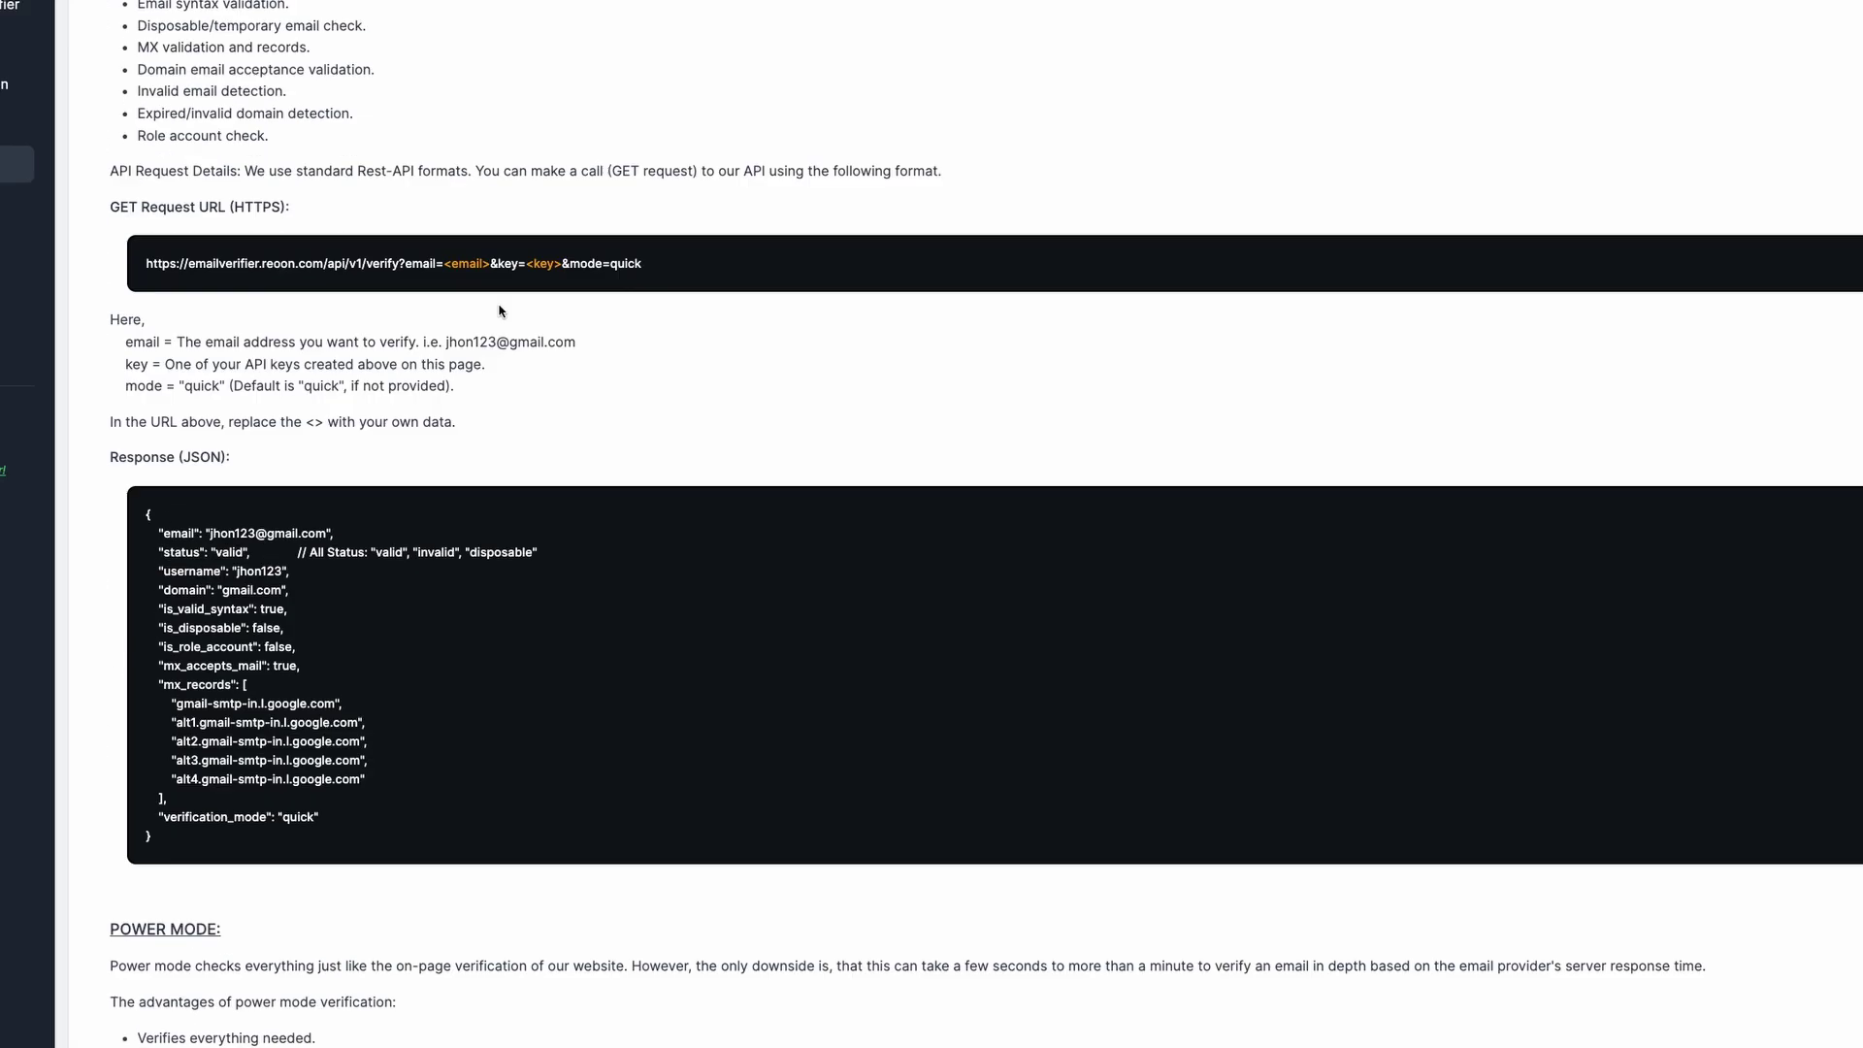
scroll(550, 327, up, 8)
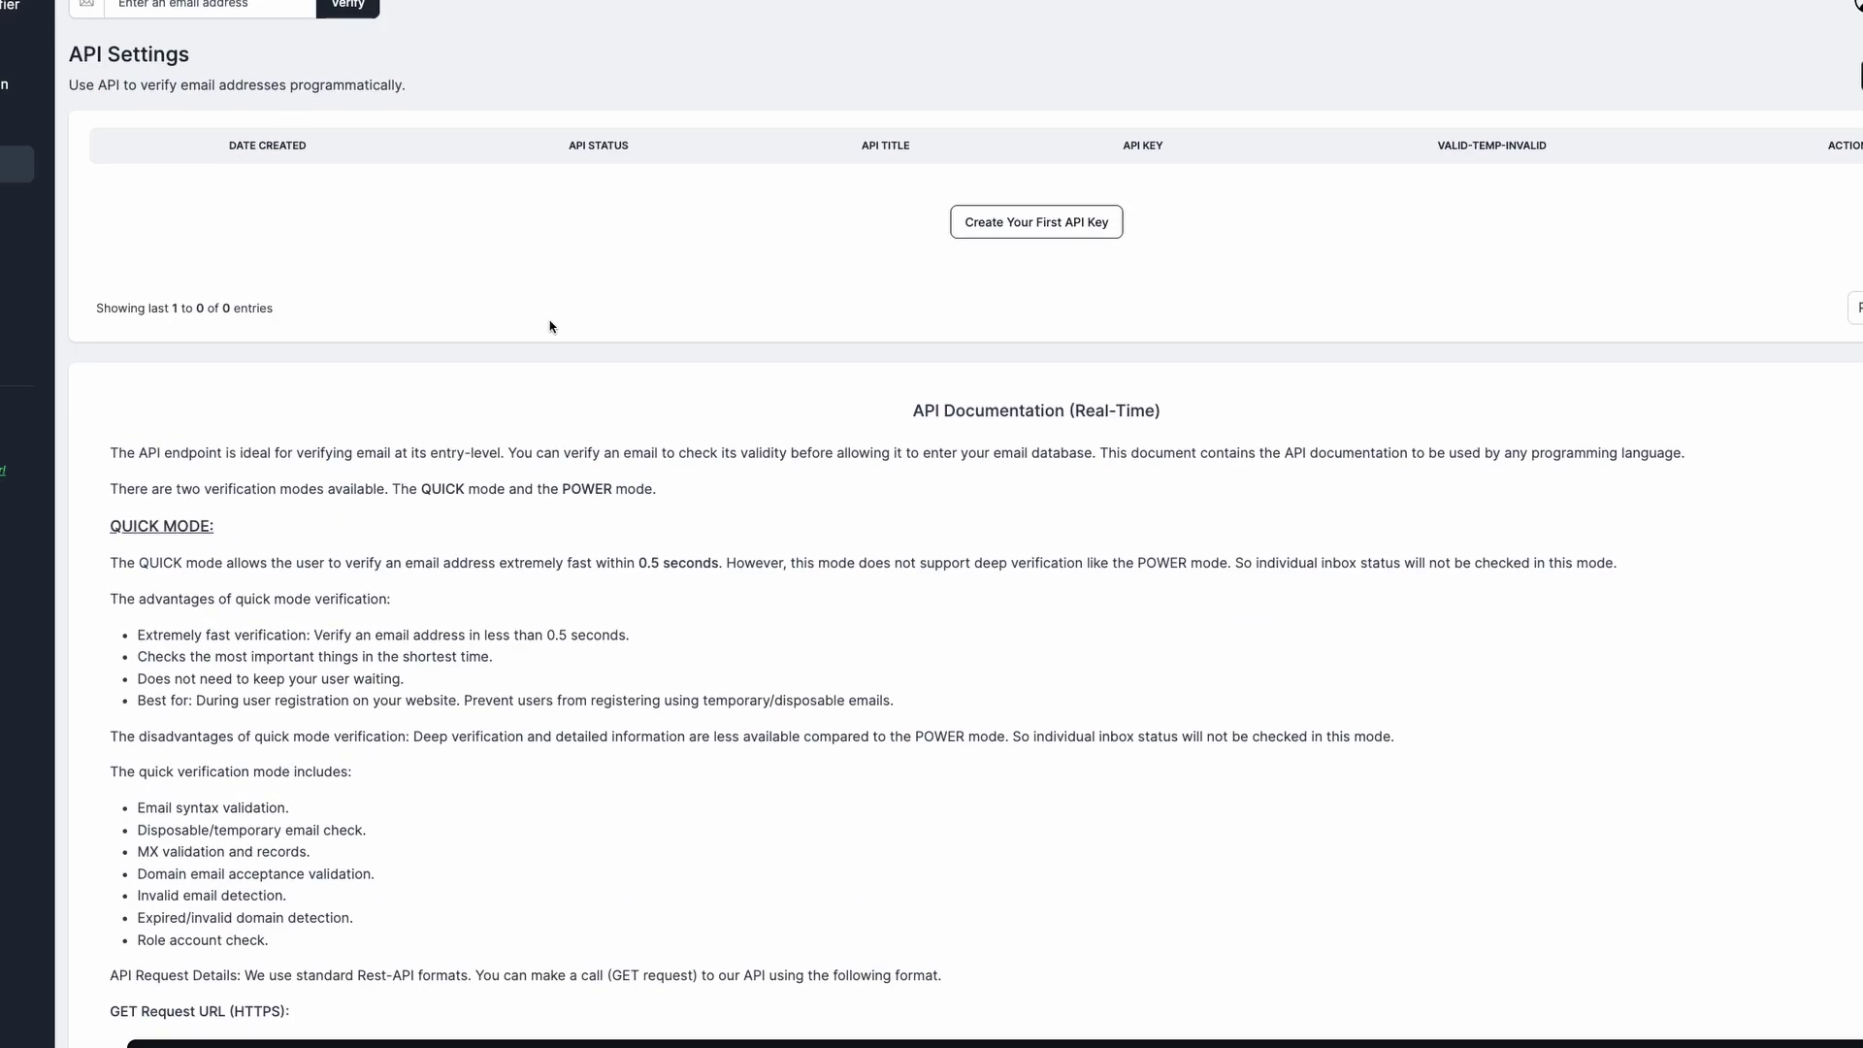
click(1055, 233)
key(ctrl+v)
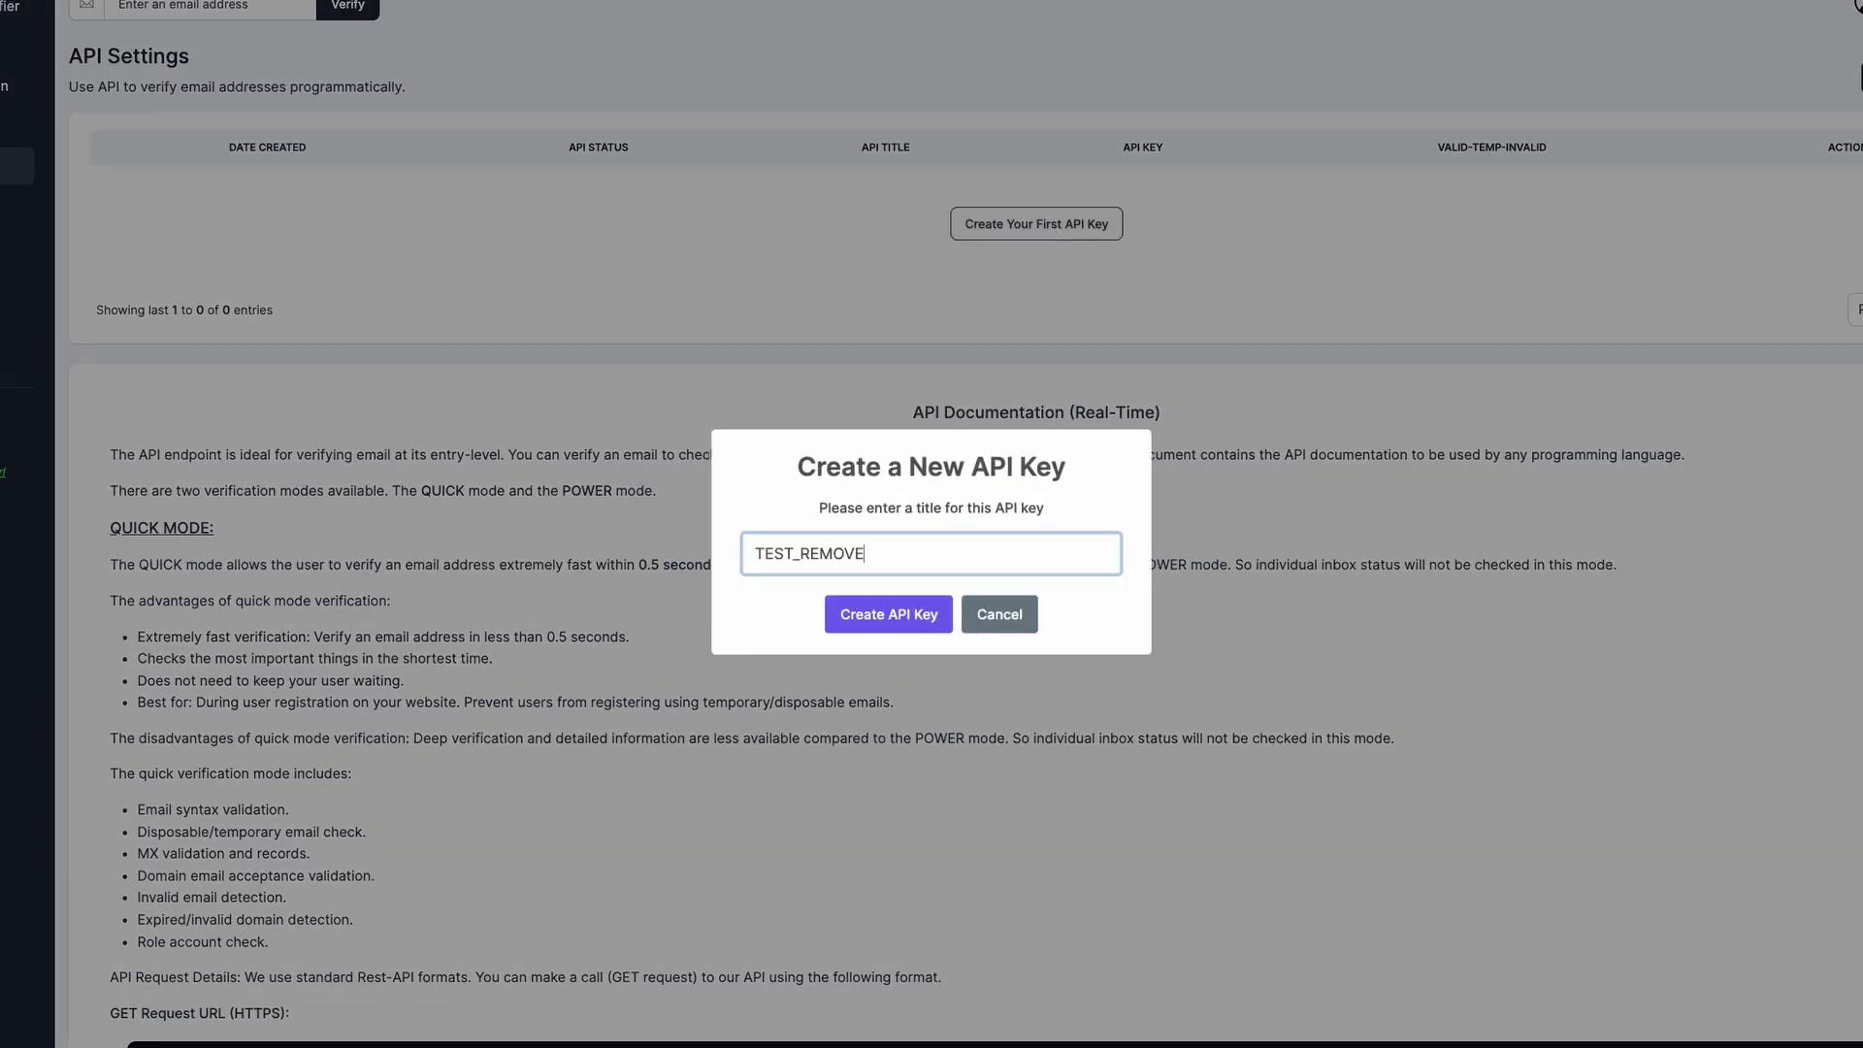
click(902, 621)
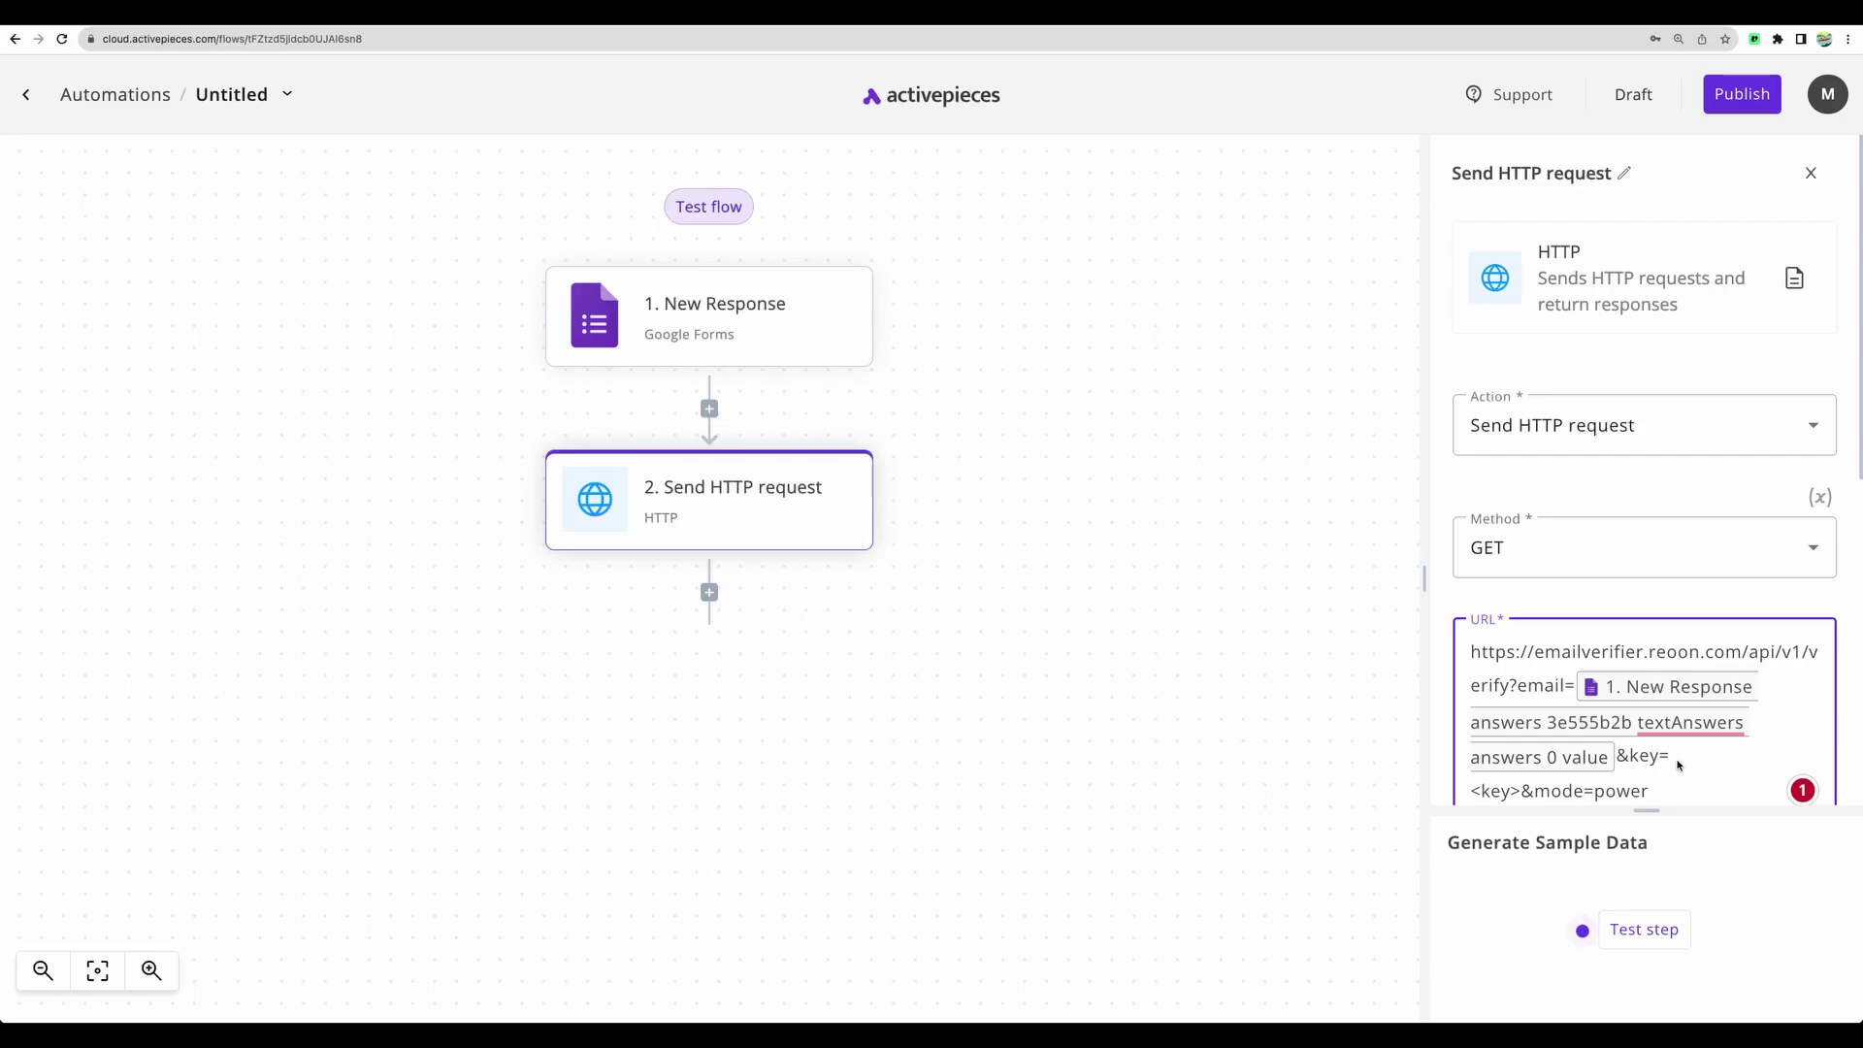
double_click(1669, 759)
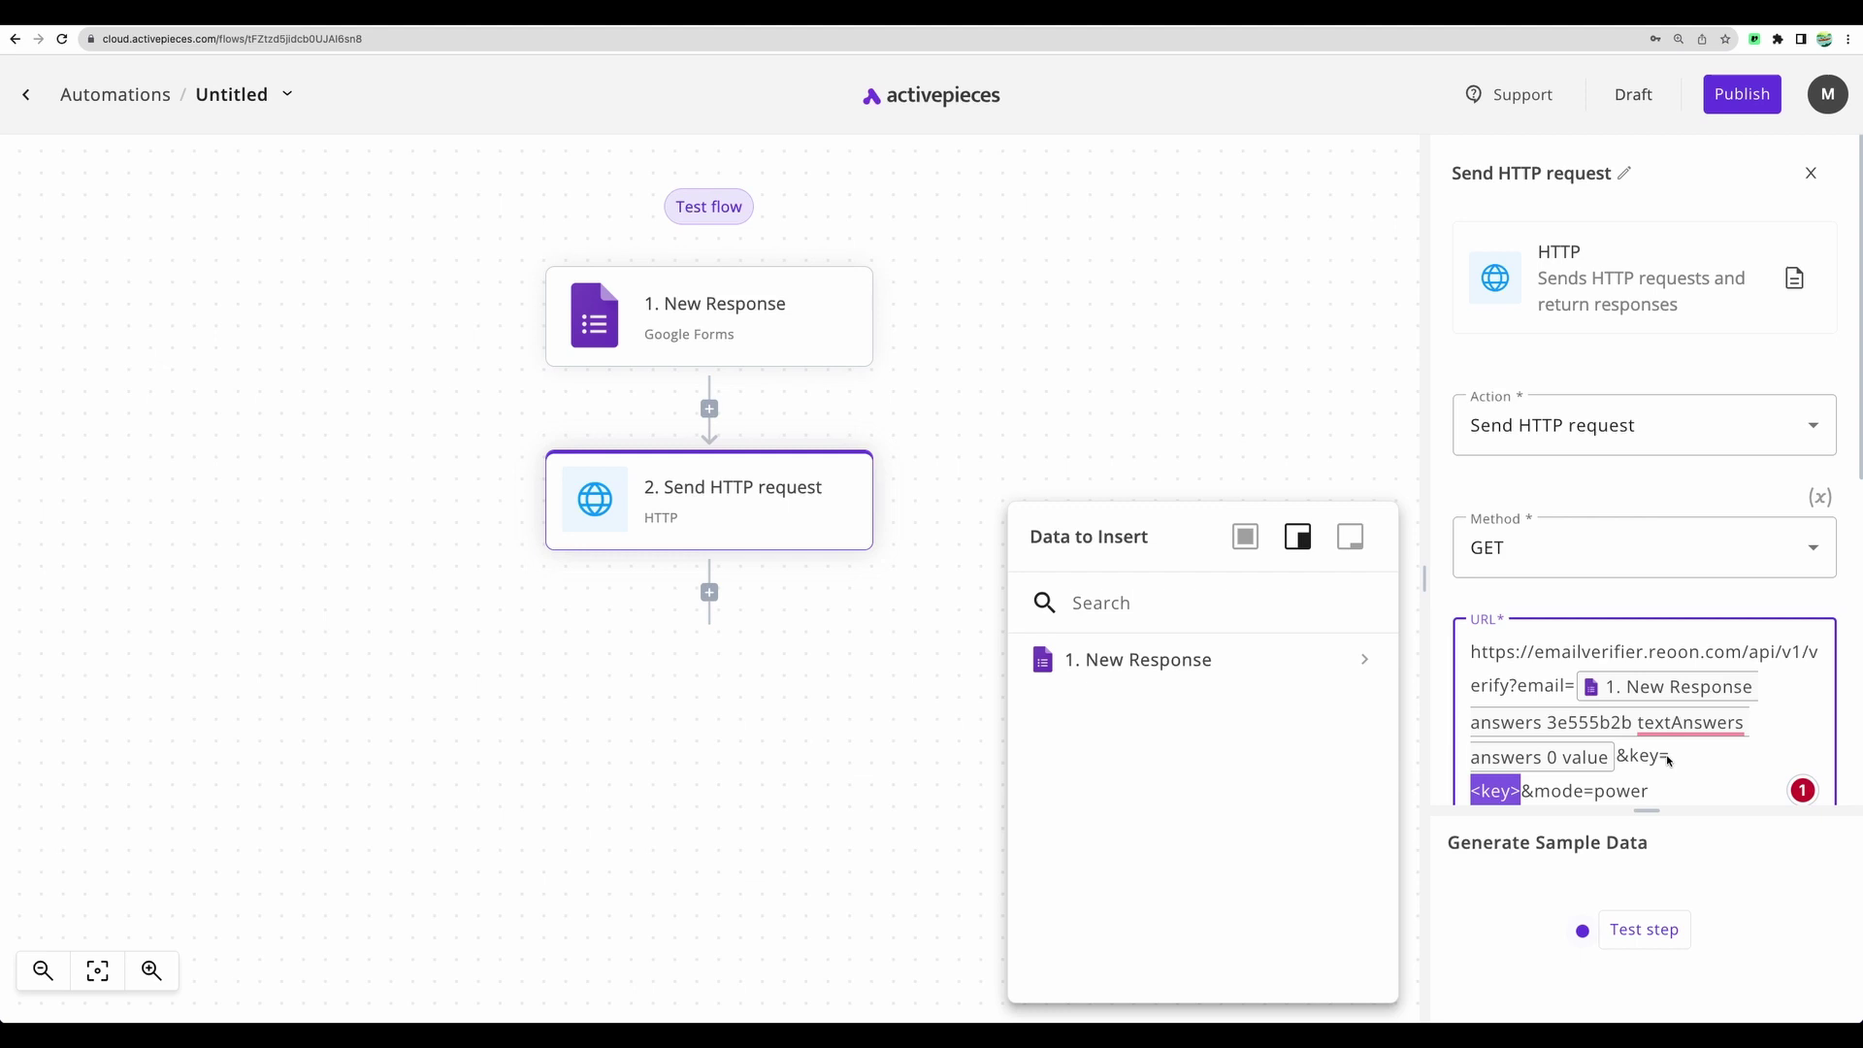
Paste the API key into the URL and test the HTTP step, getting status 200.
key(ctrl+v)
click(1647, 932)
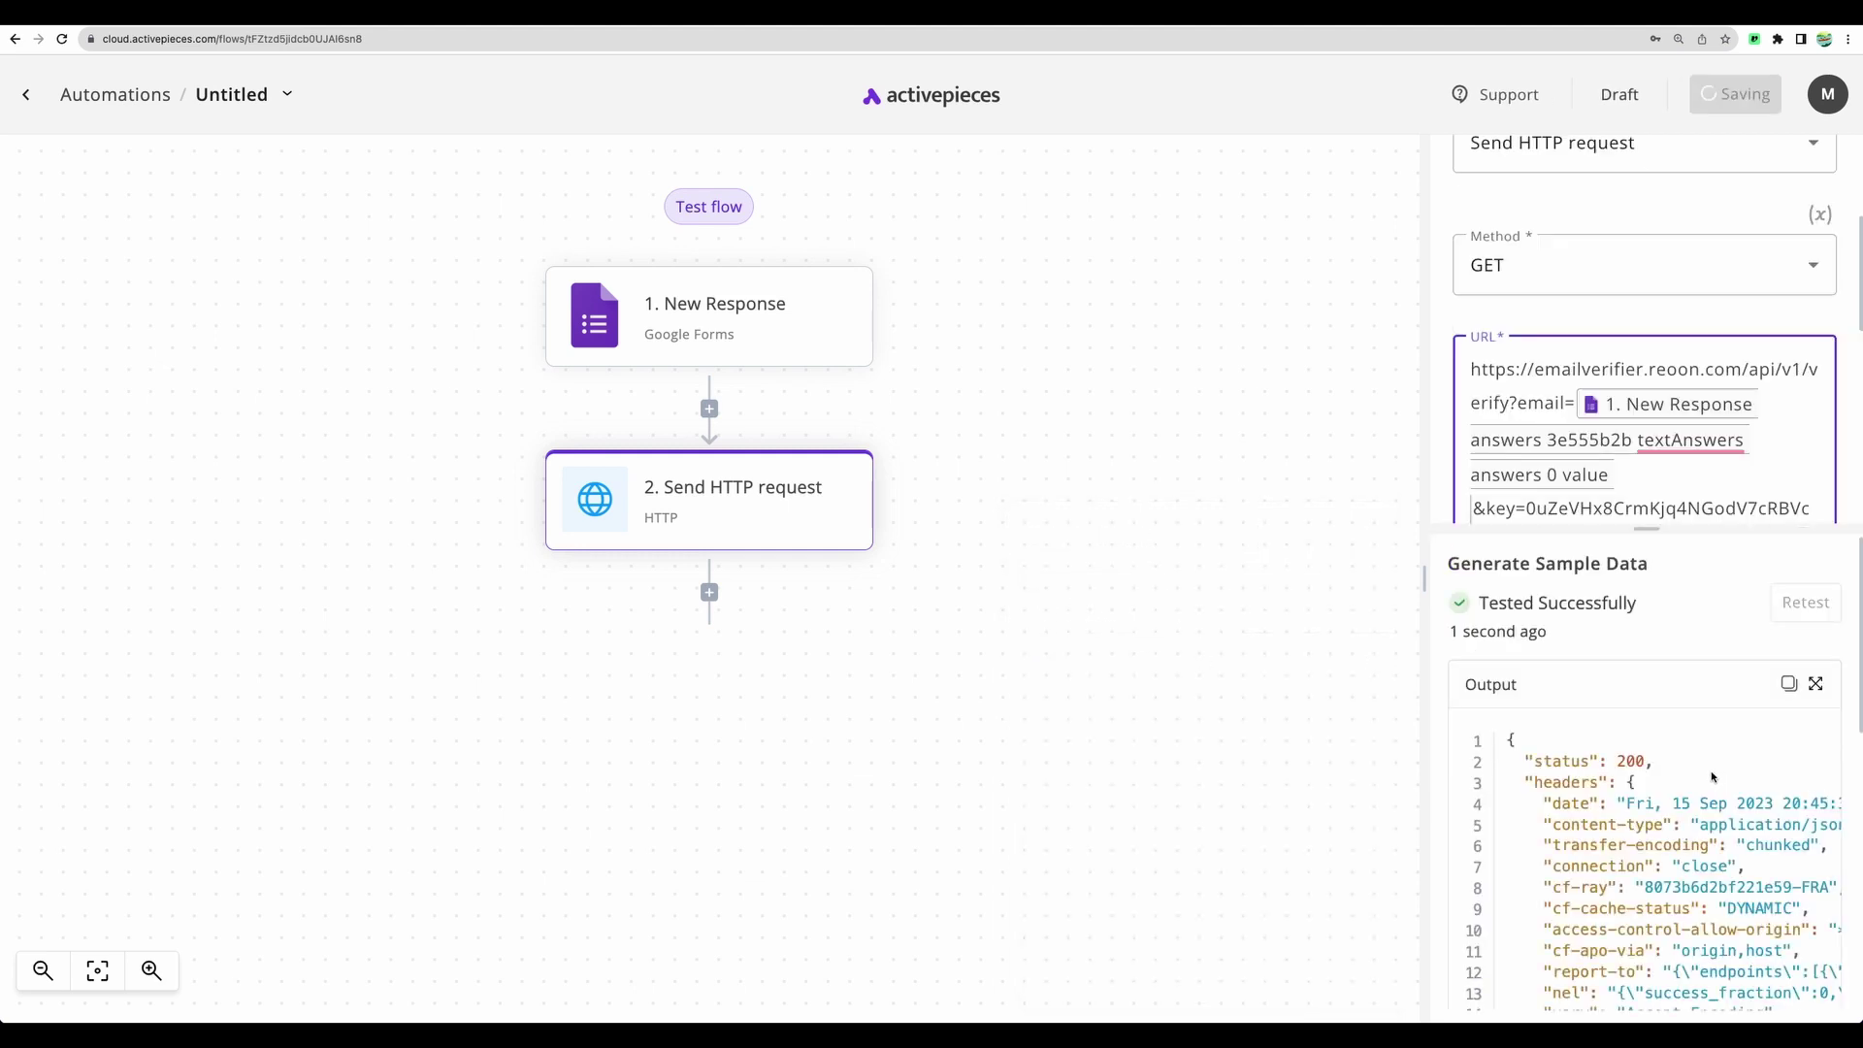
scroll(1537, 654, down, 3)
drag(1534, 619, 1651, 614)
Review the test output: is_deliverable is false for the tested email address.
scroll(1638, 662, down, 5)
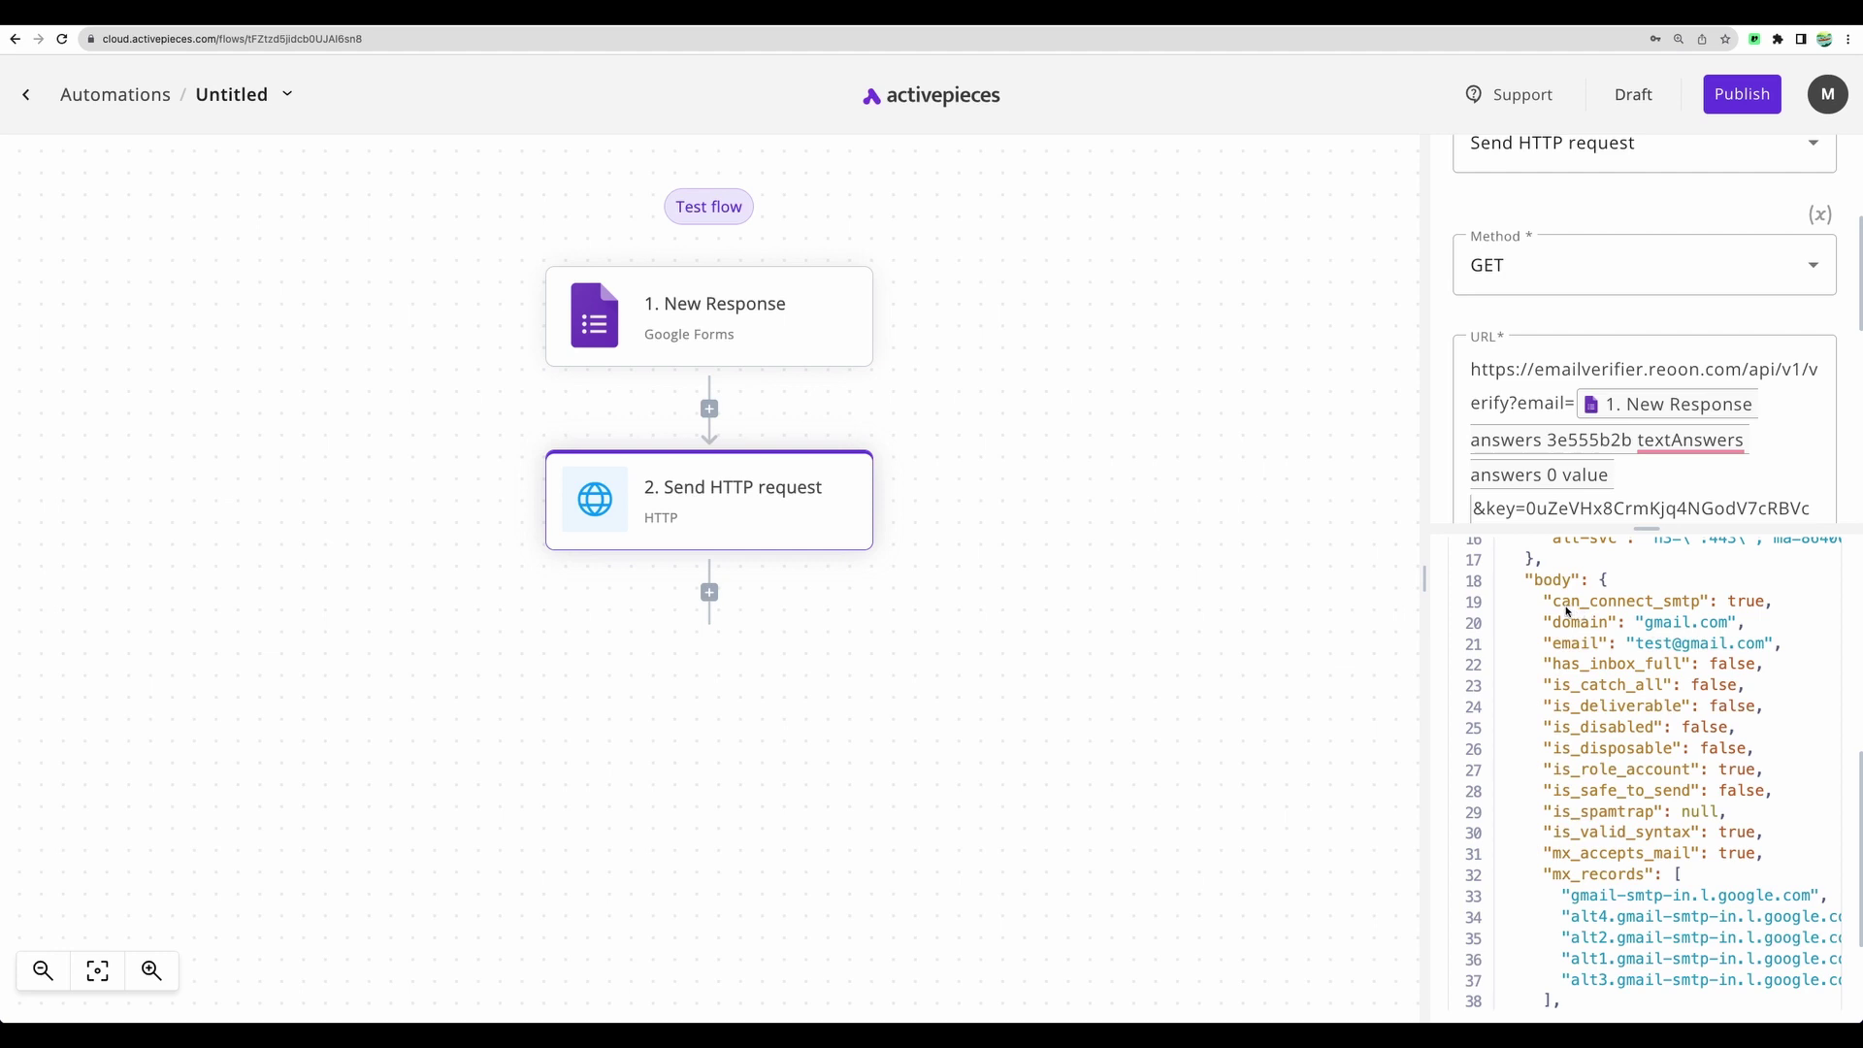
scroll(1567, 621, down, 1)
drag(1545, 664, 1670, 665)
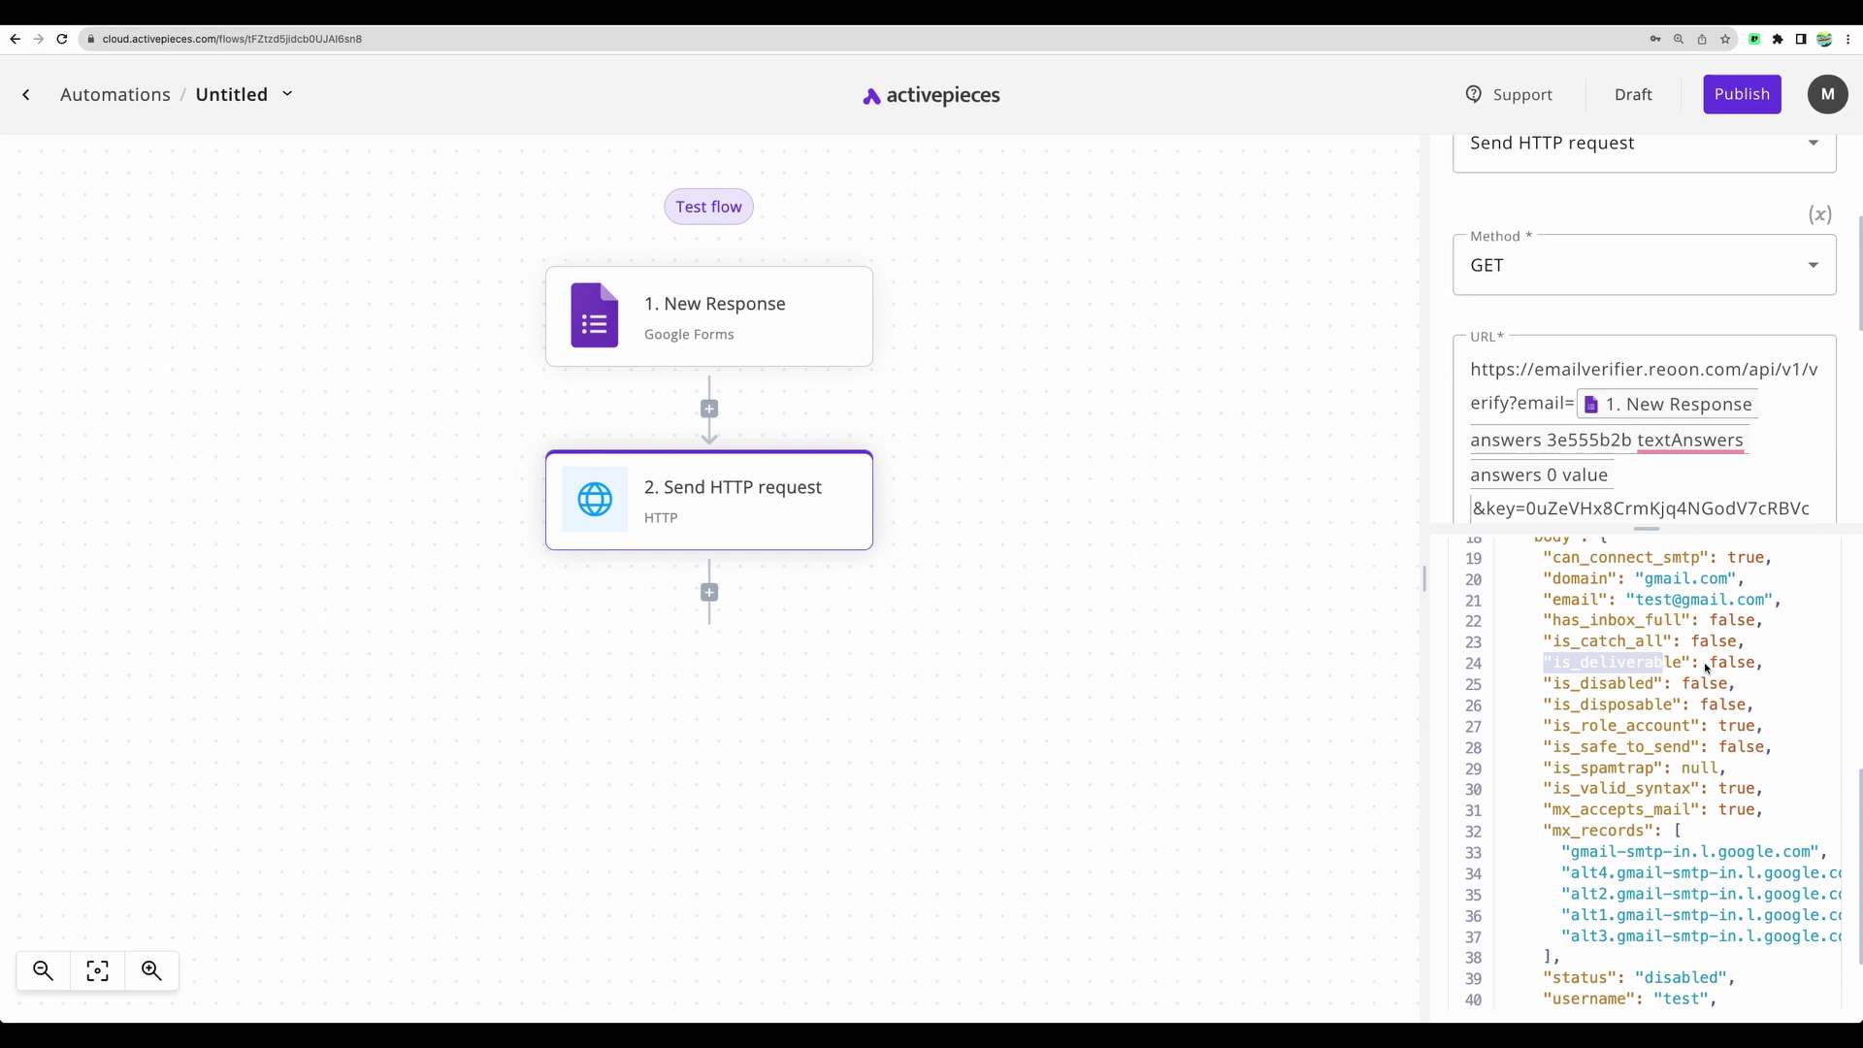
click(1721, 666)
double_click(1721, 665)
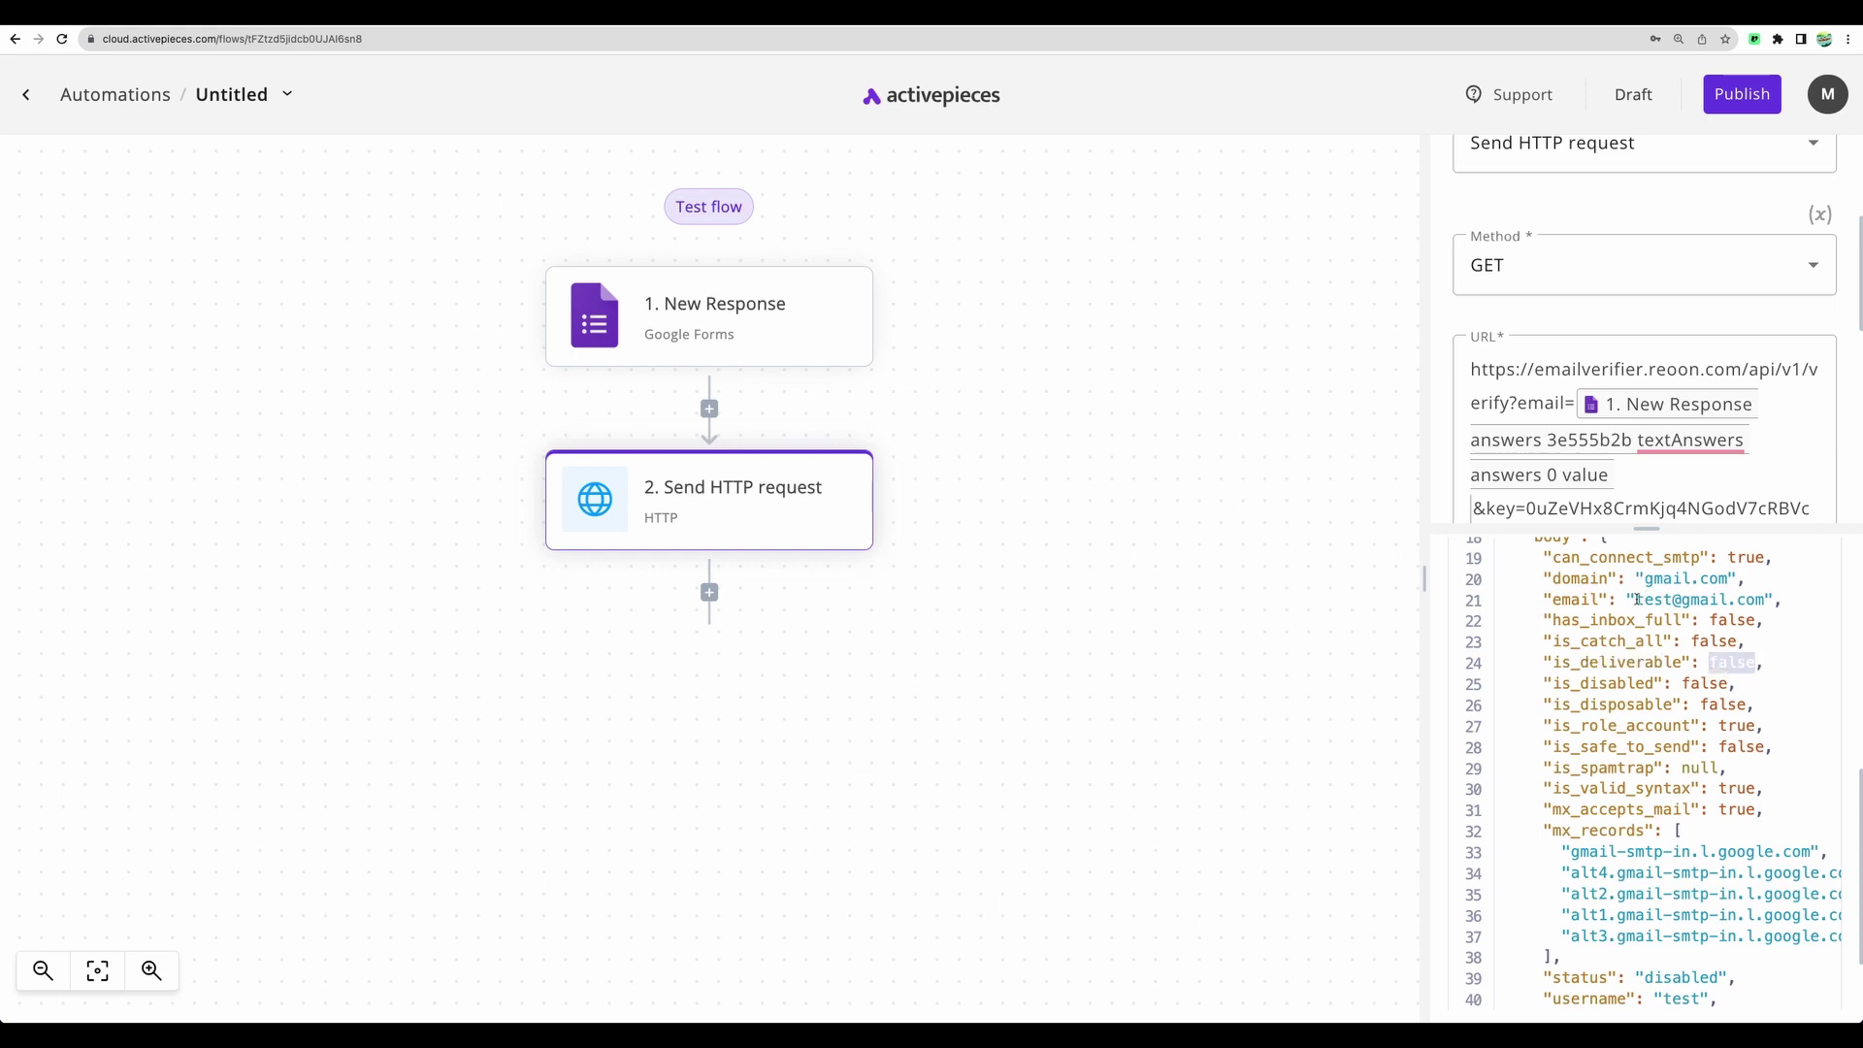
drag(1636, 599, 1757, 613)
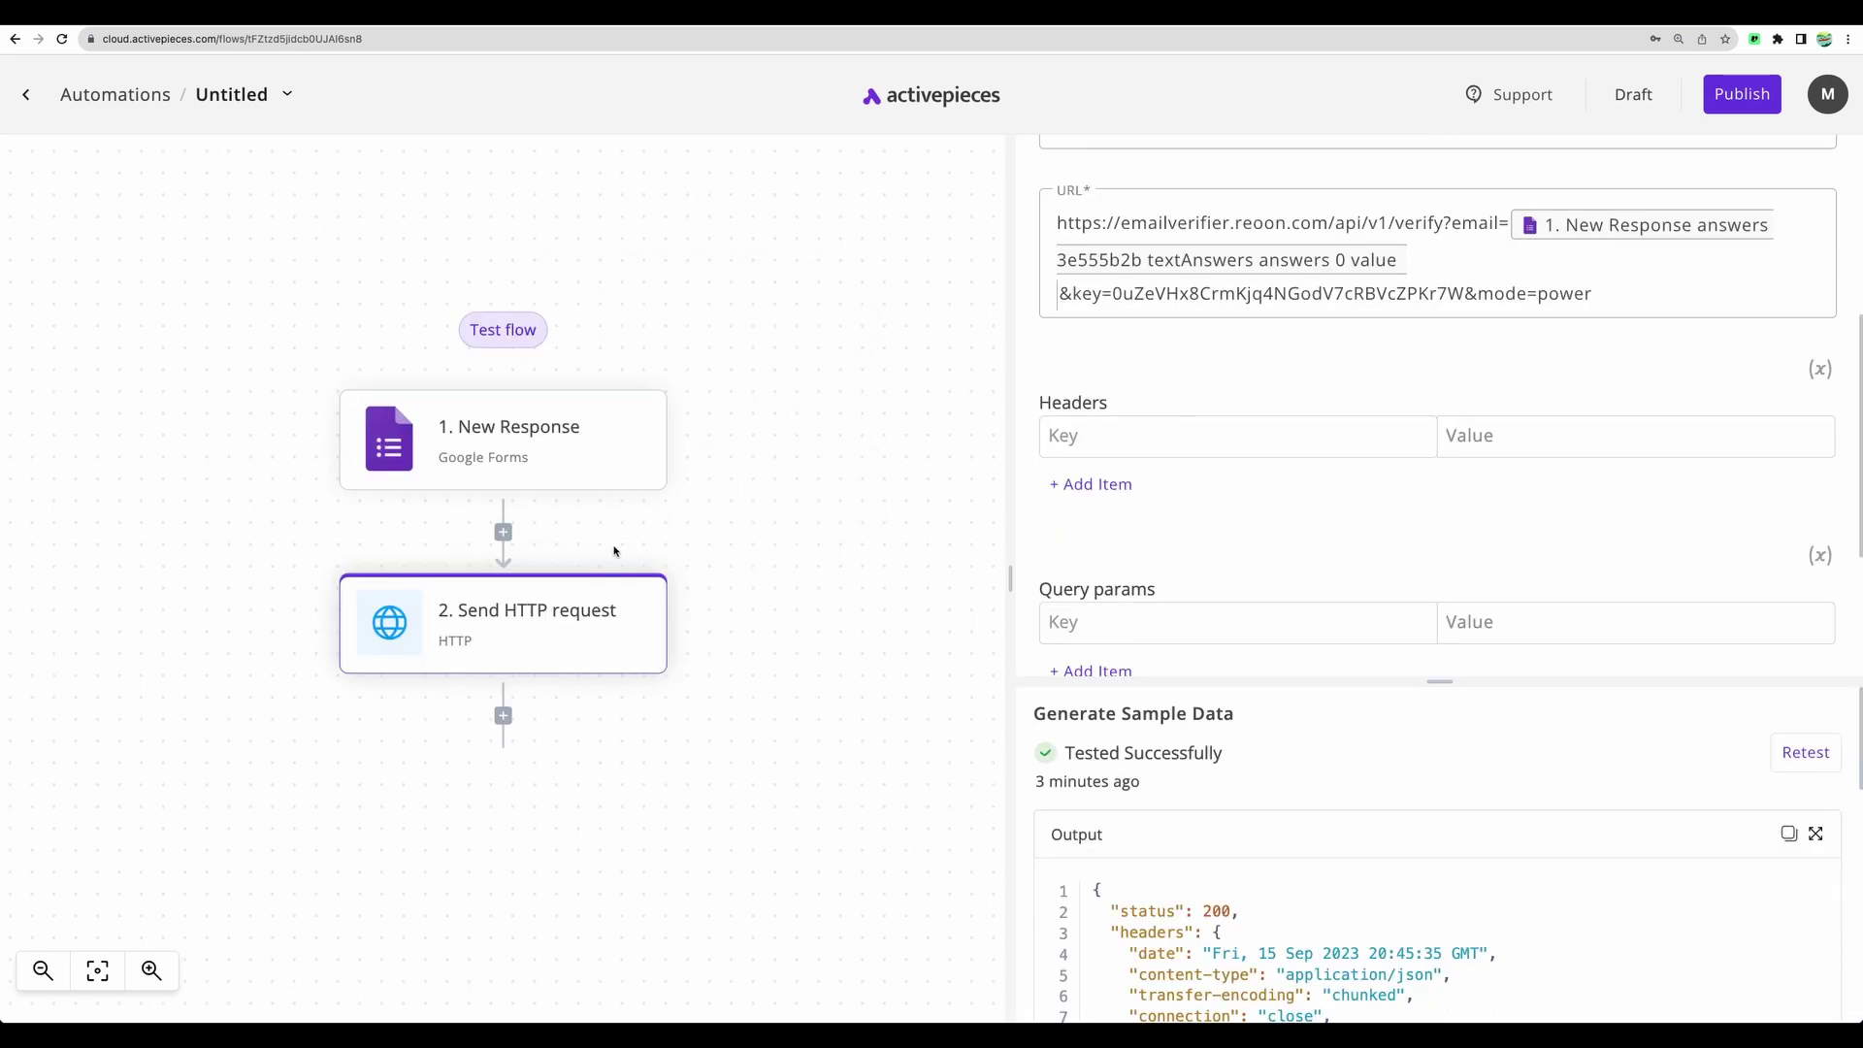
mouse_move(601, 642)
Add a Core Branch step after the HTTP request with the response body's is_deliverable as First Value.
click(504, 718)
click(1378, 308)
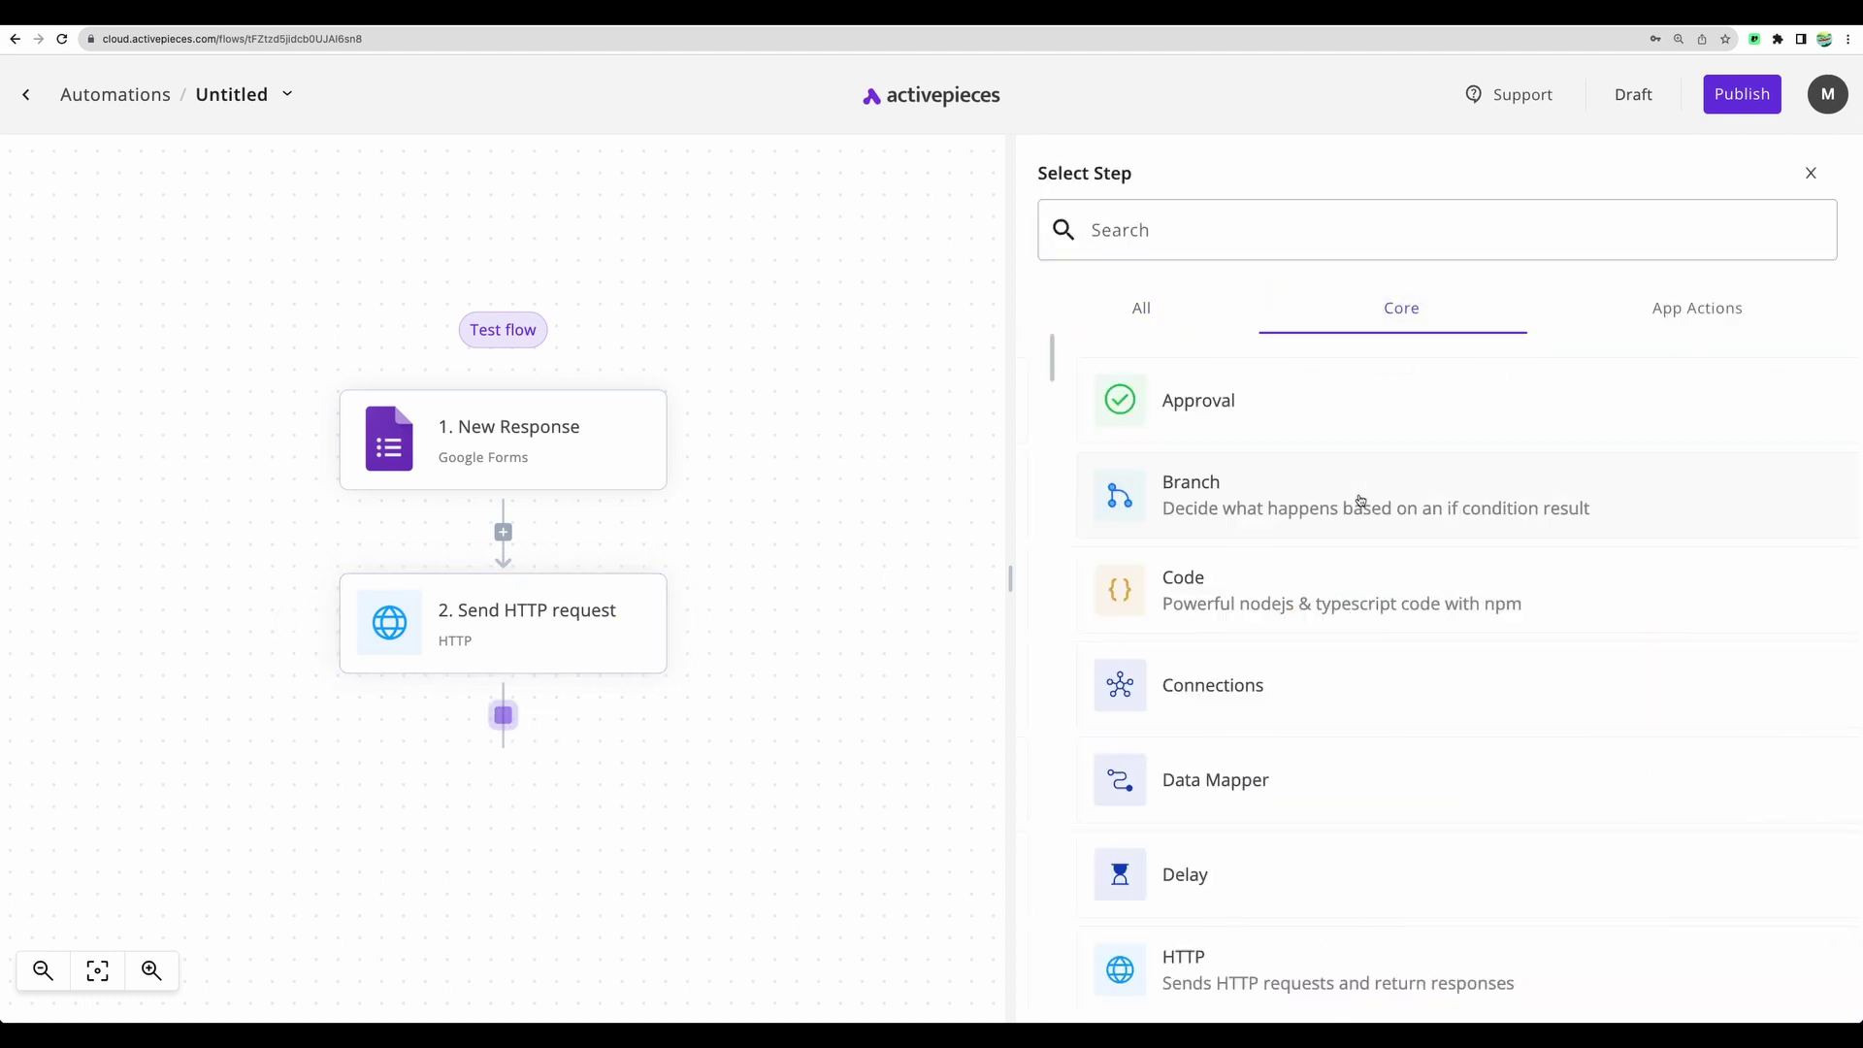
click(1240, 485)
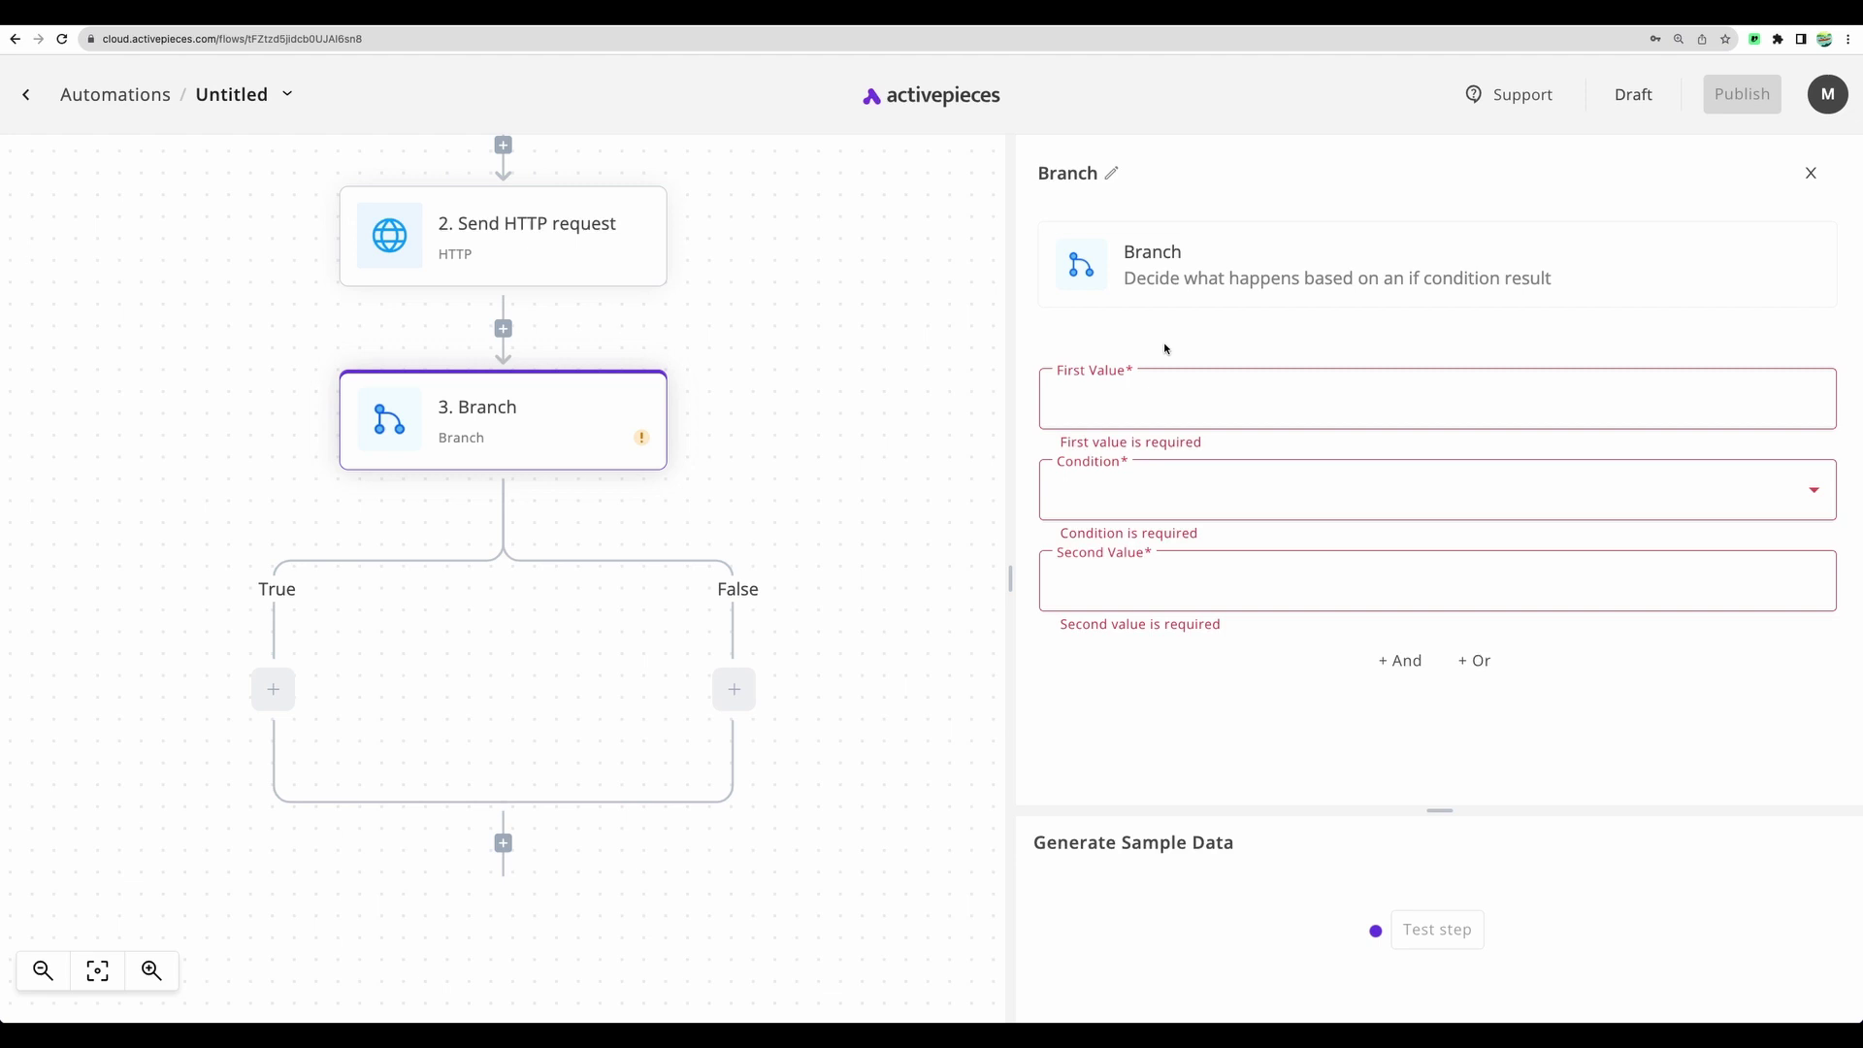
click(1161, 387)
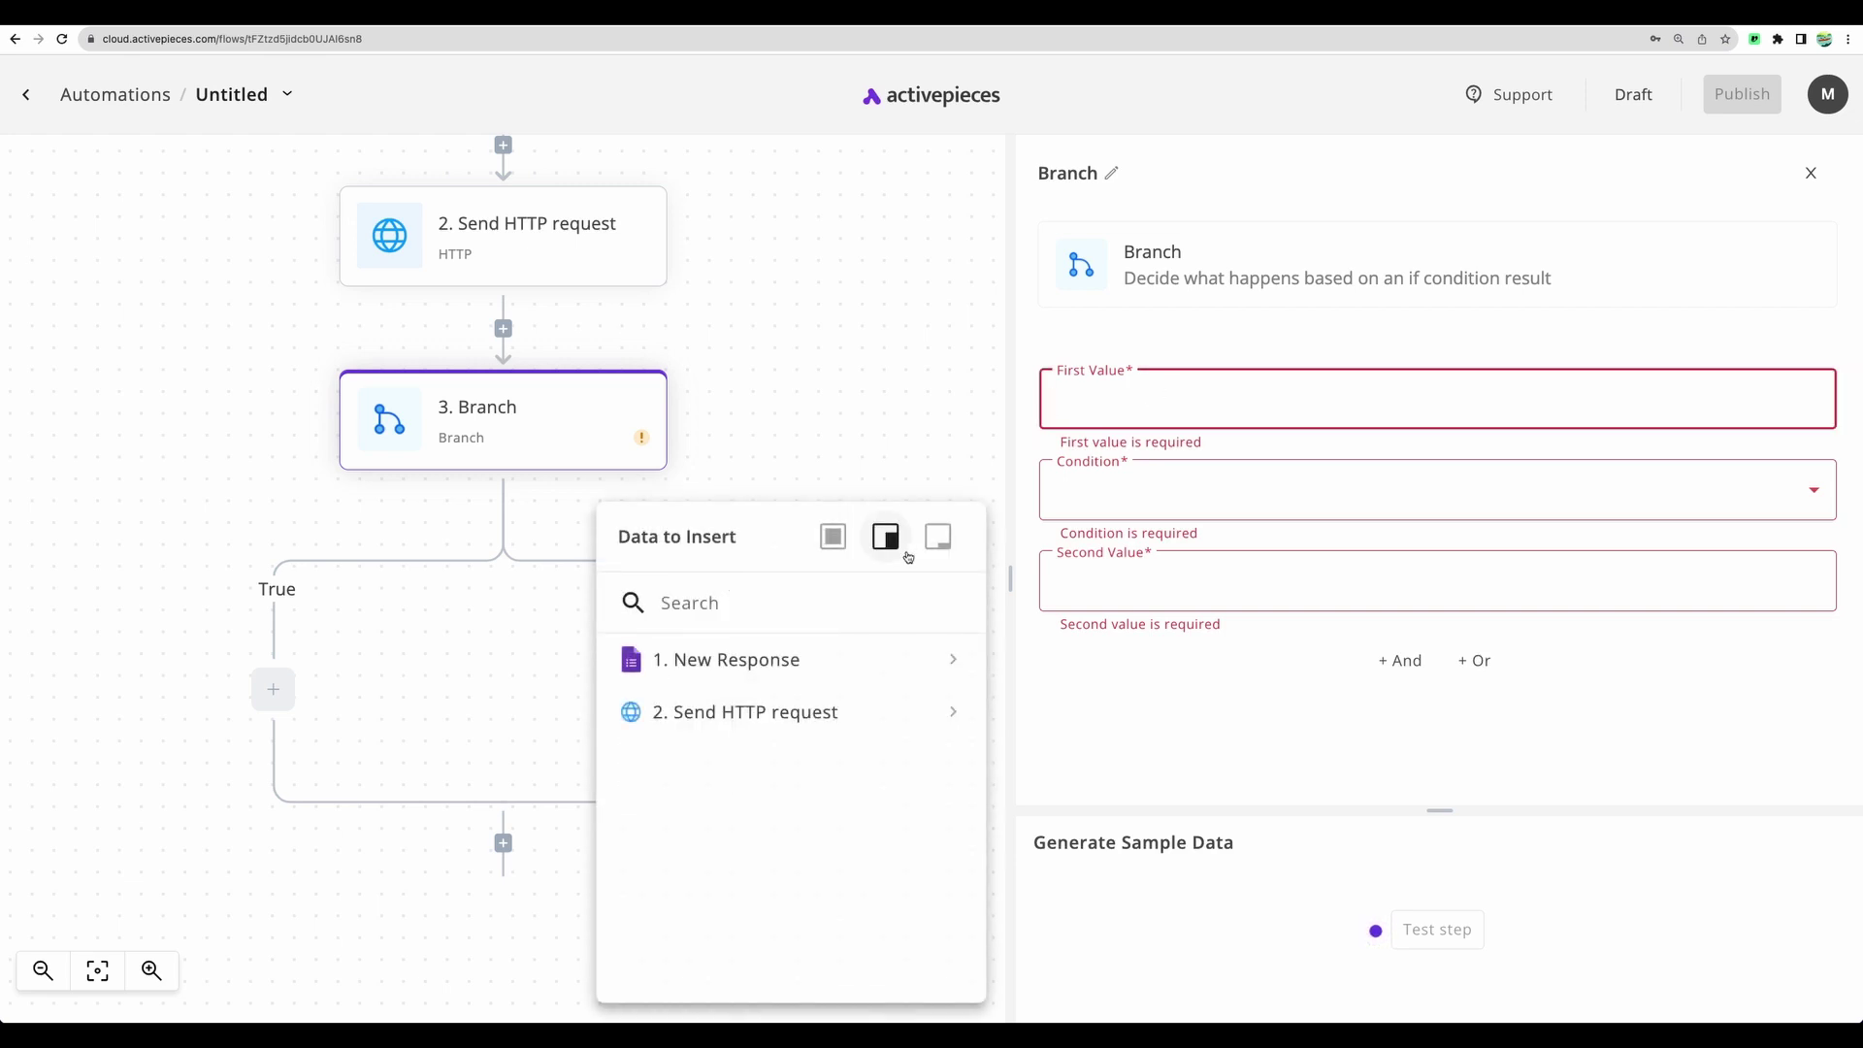
click(804, 716)
click(762, 866)
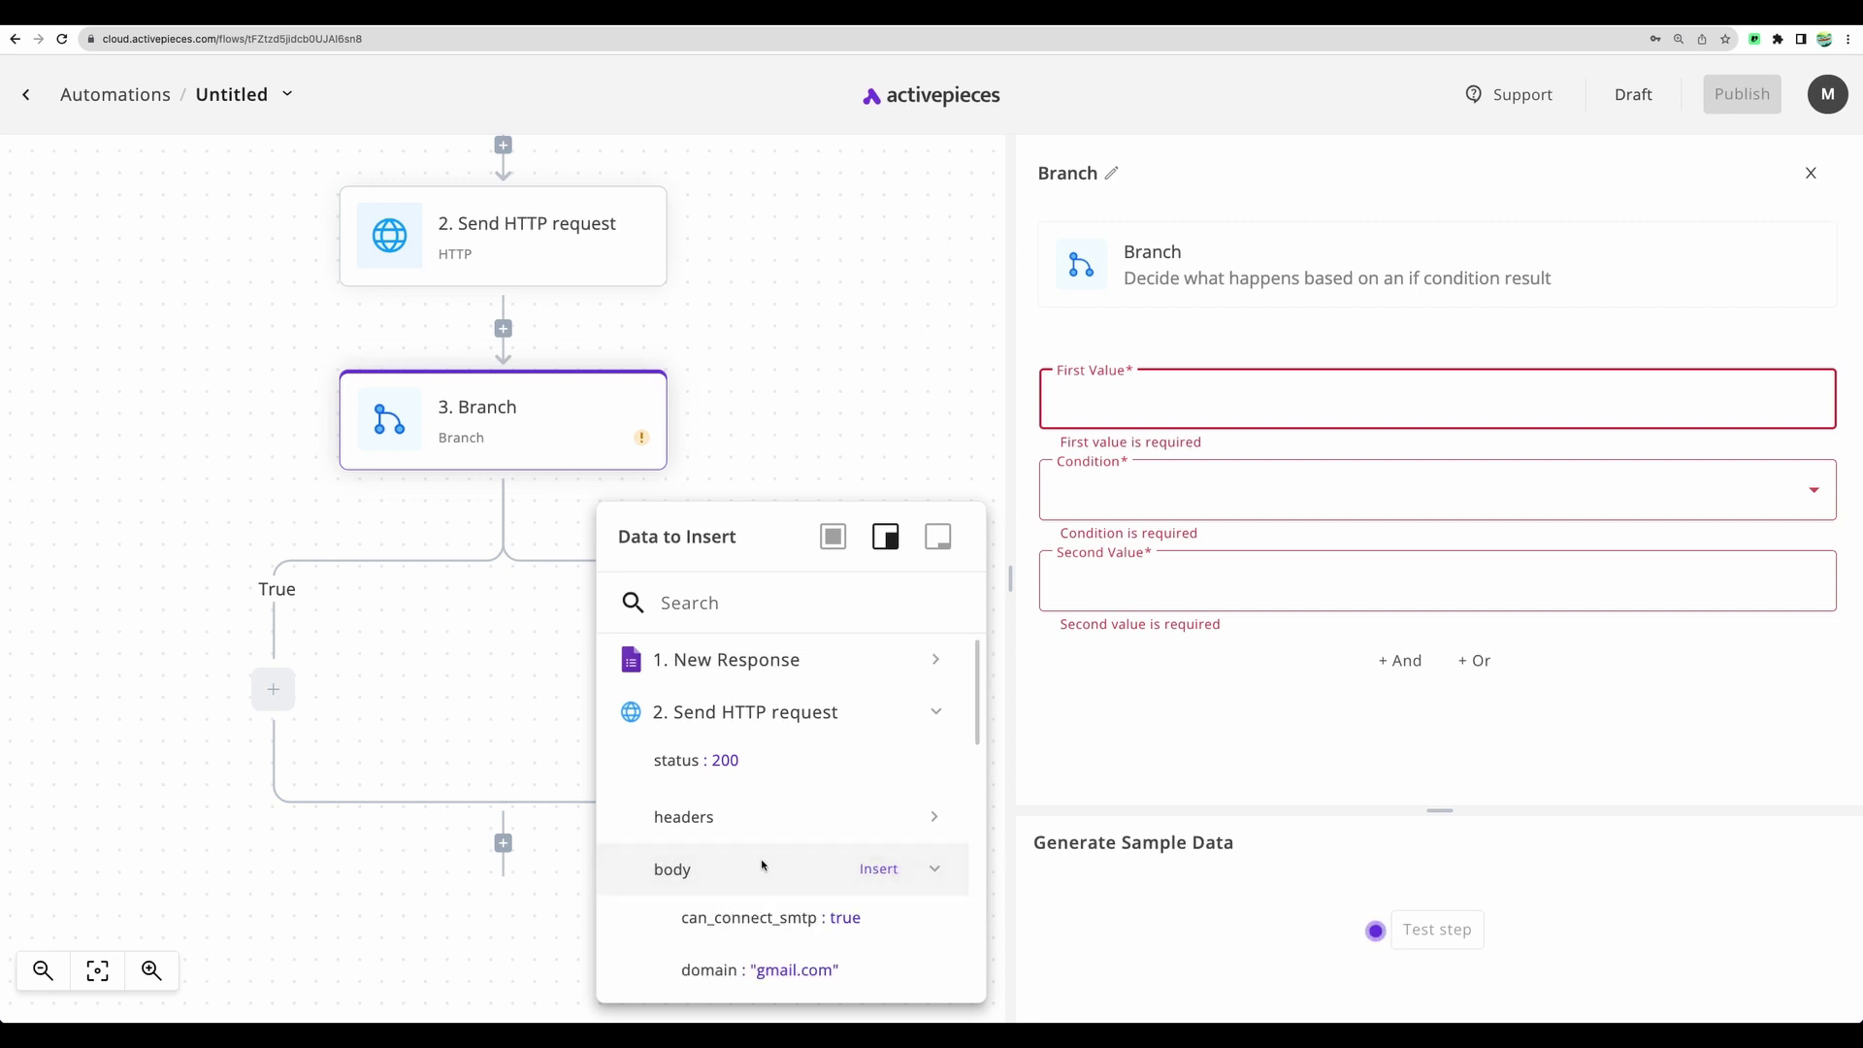
scroll(767, 854, down, 3)
scroll(778, 805, up, 1)
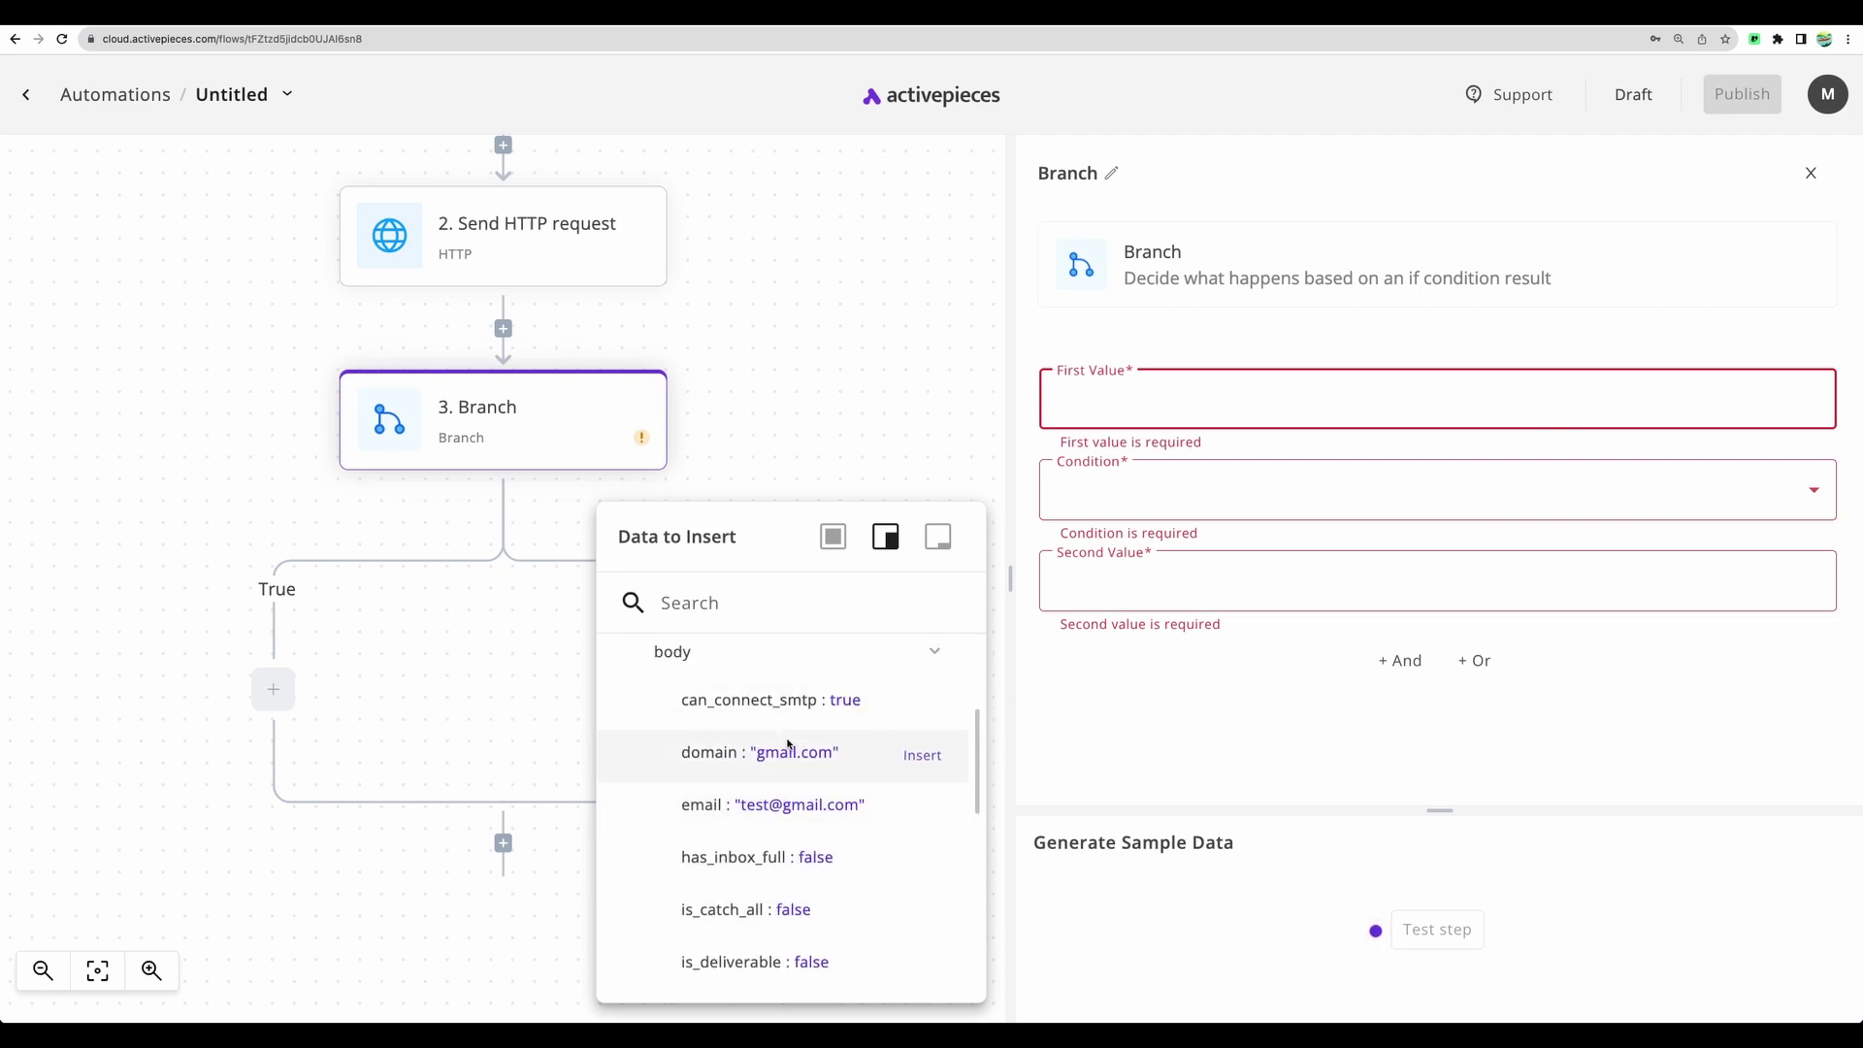
scroll(762, 872, down, 1)
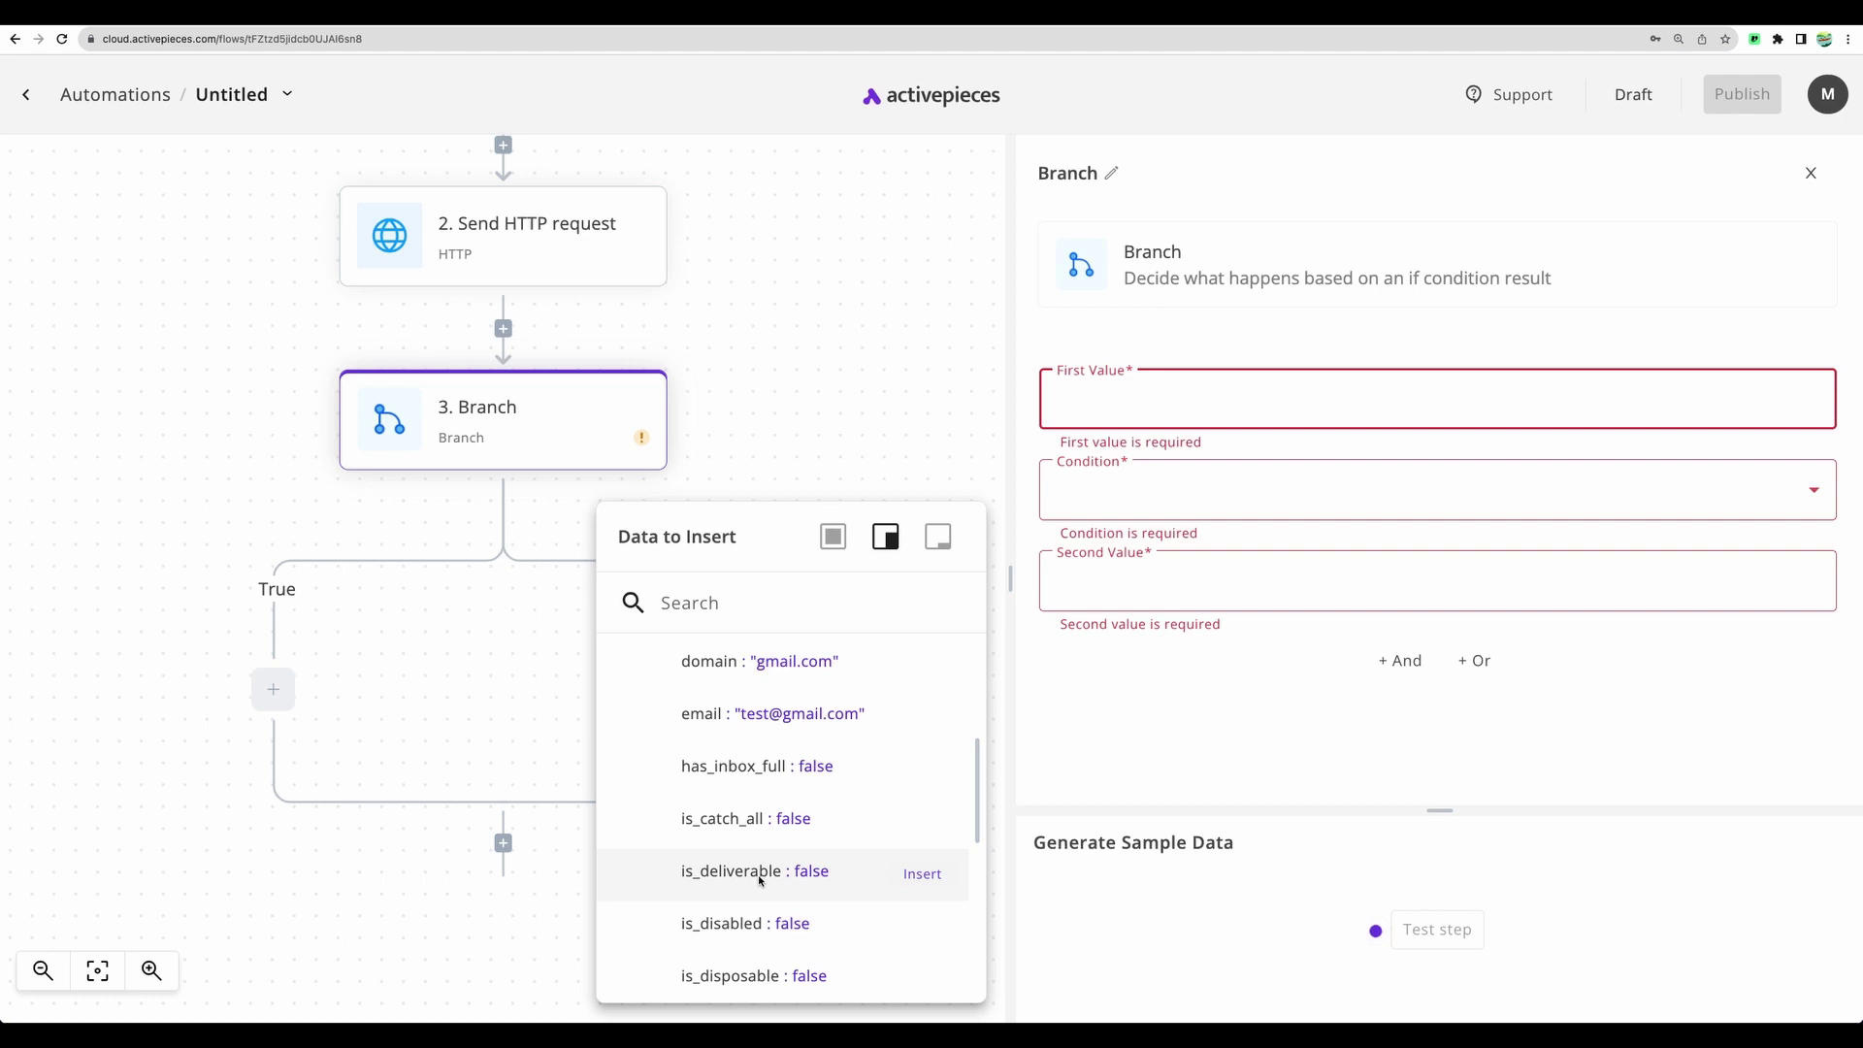
click(760, 873)
Set the branch condition to (Text) contains with 'true' as Second Value.
click(1219, 494)
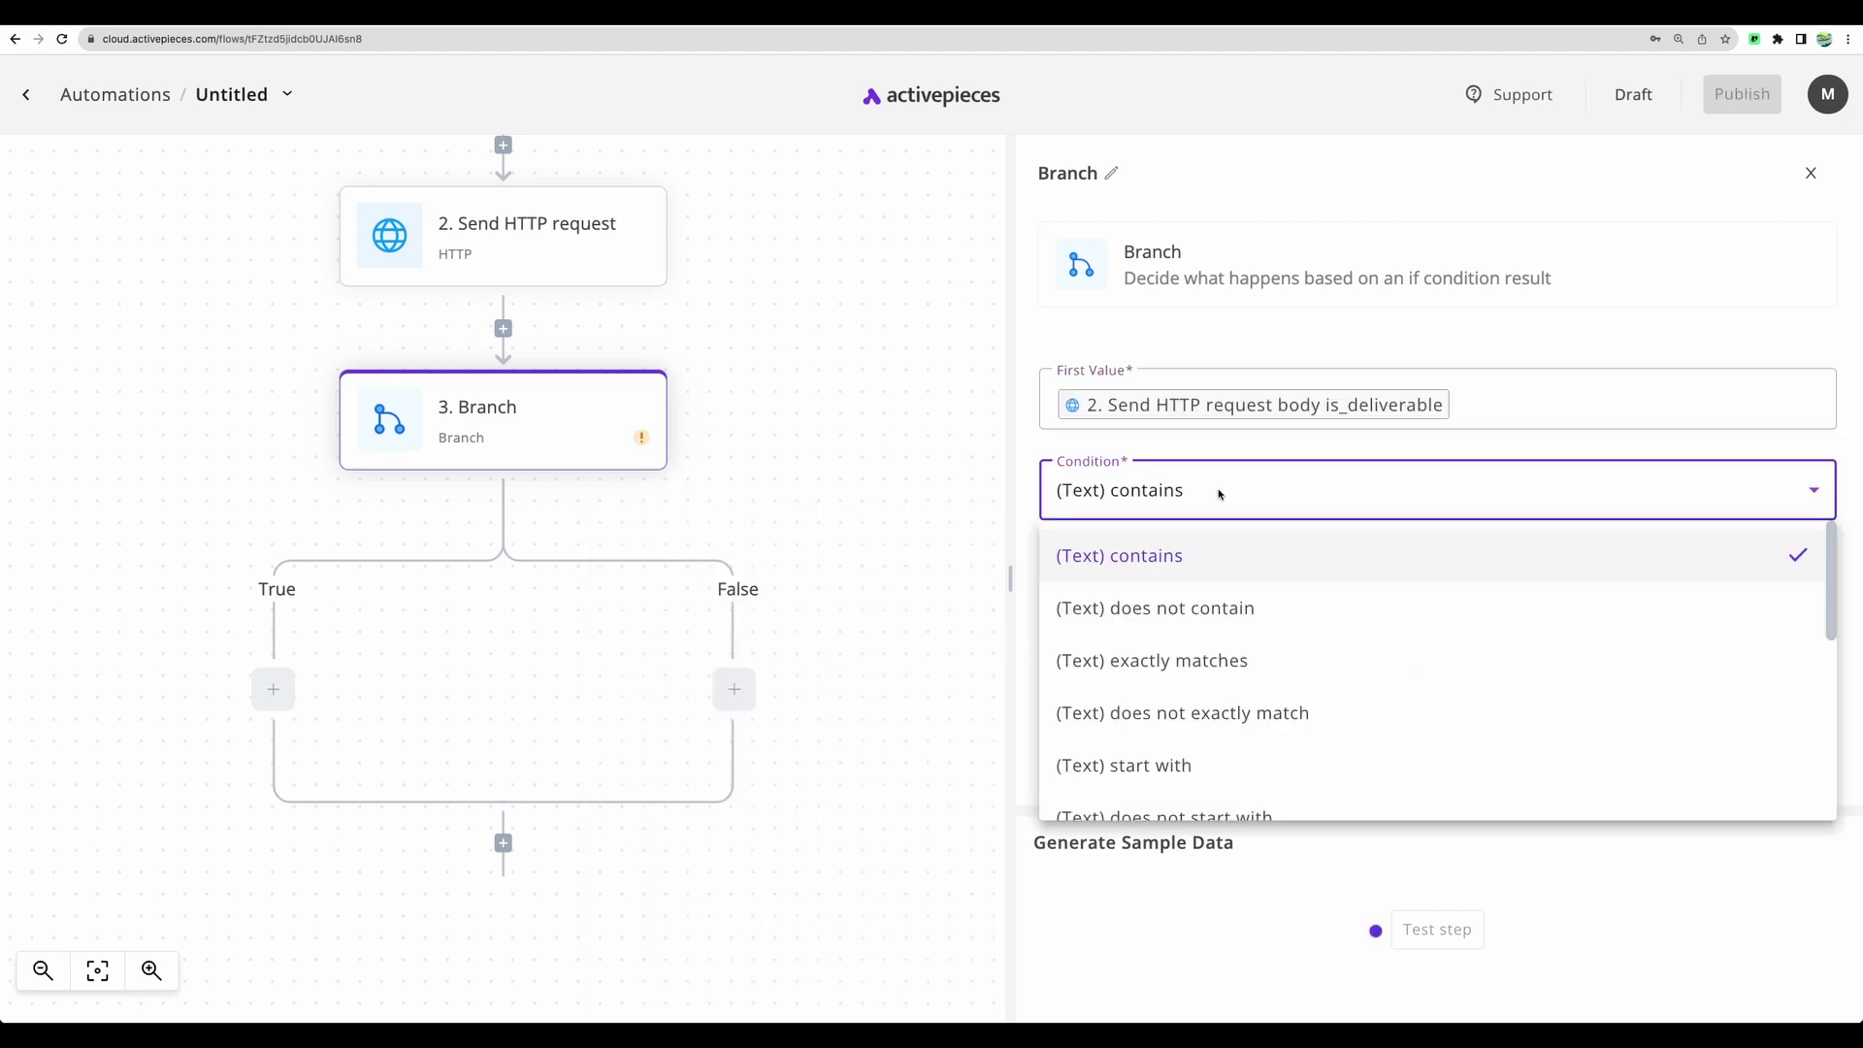
click(1186, 562)
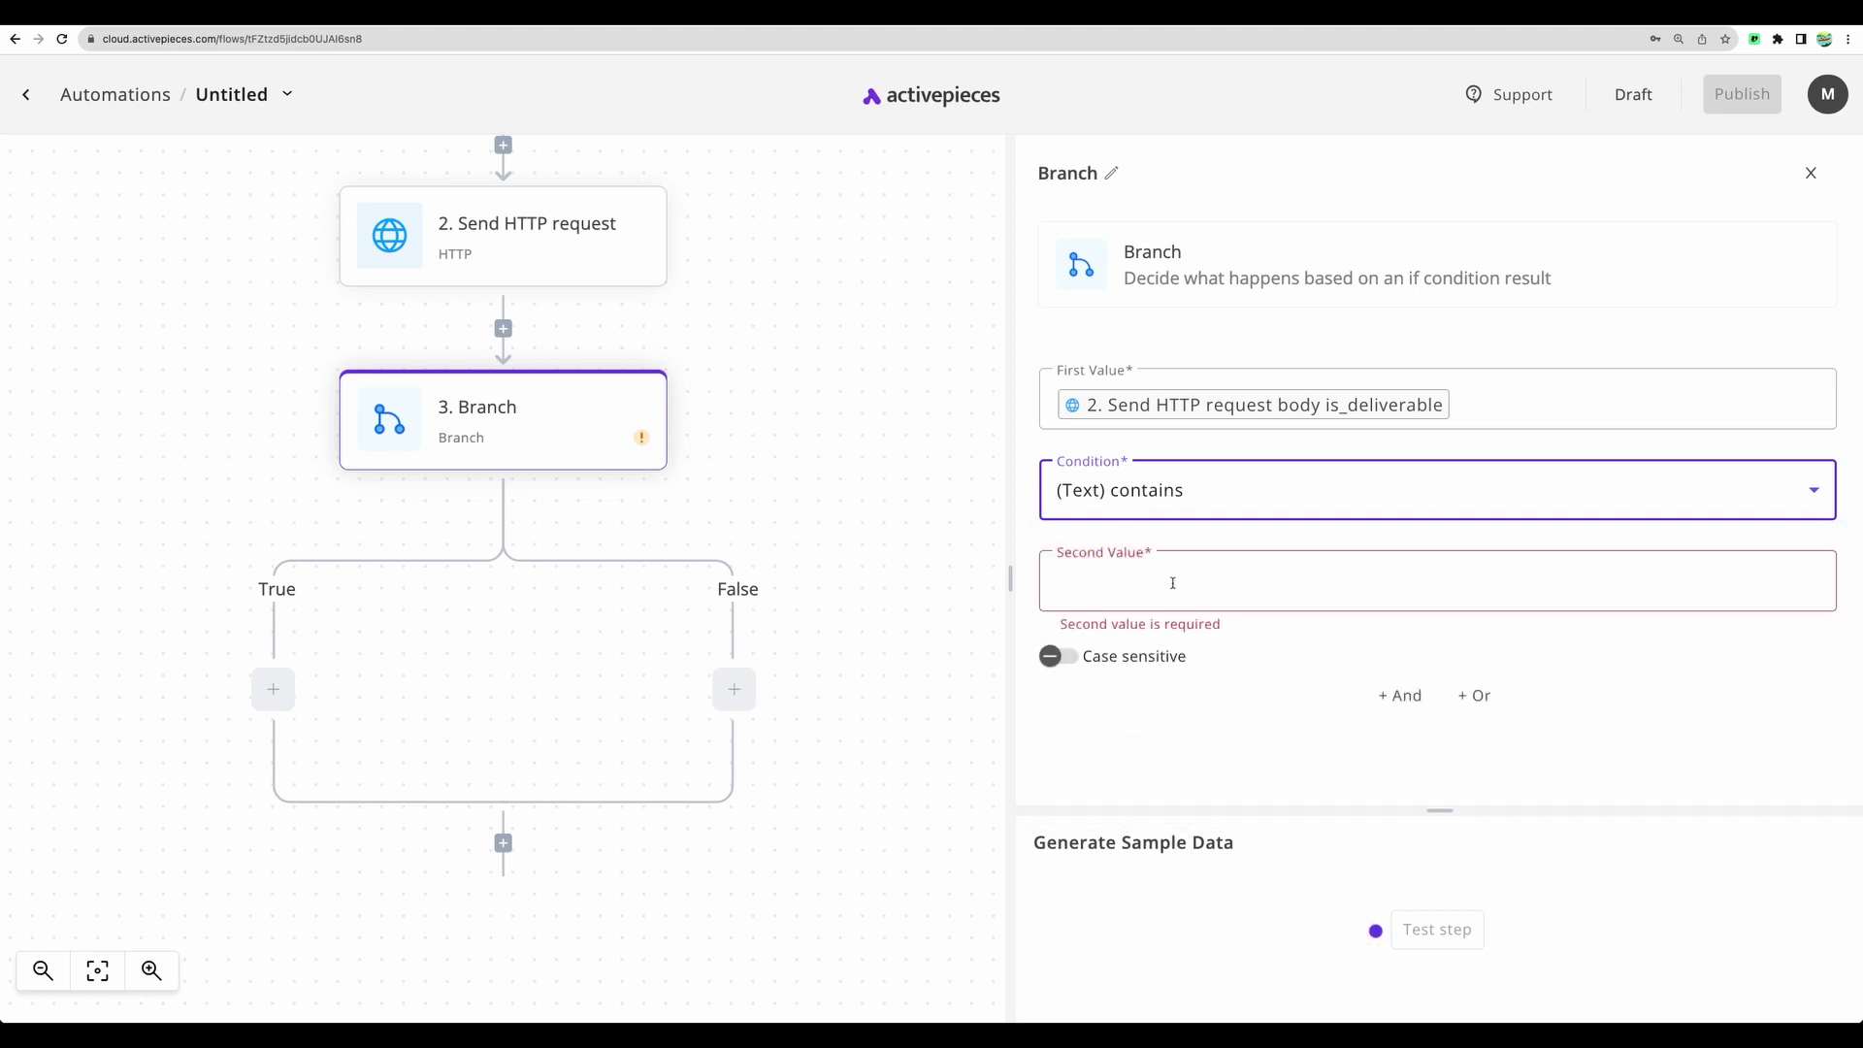
click(1146, 587)
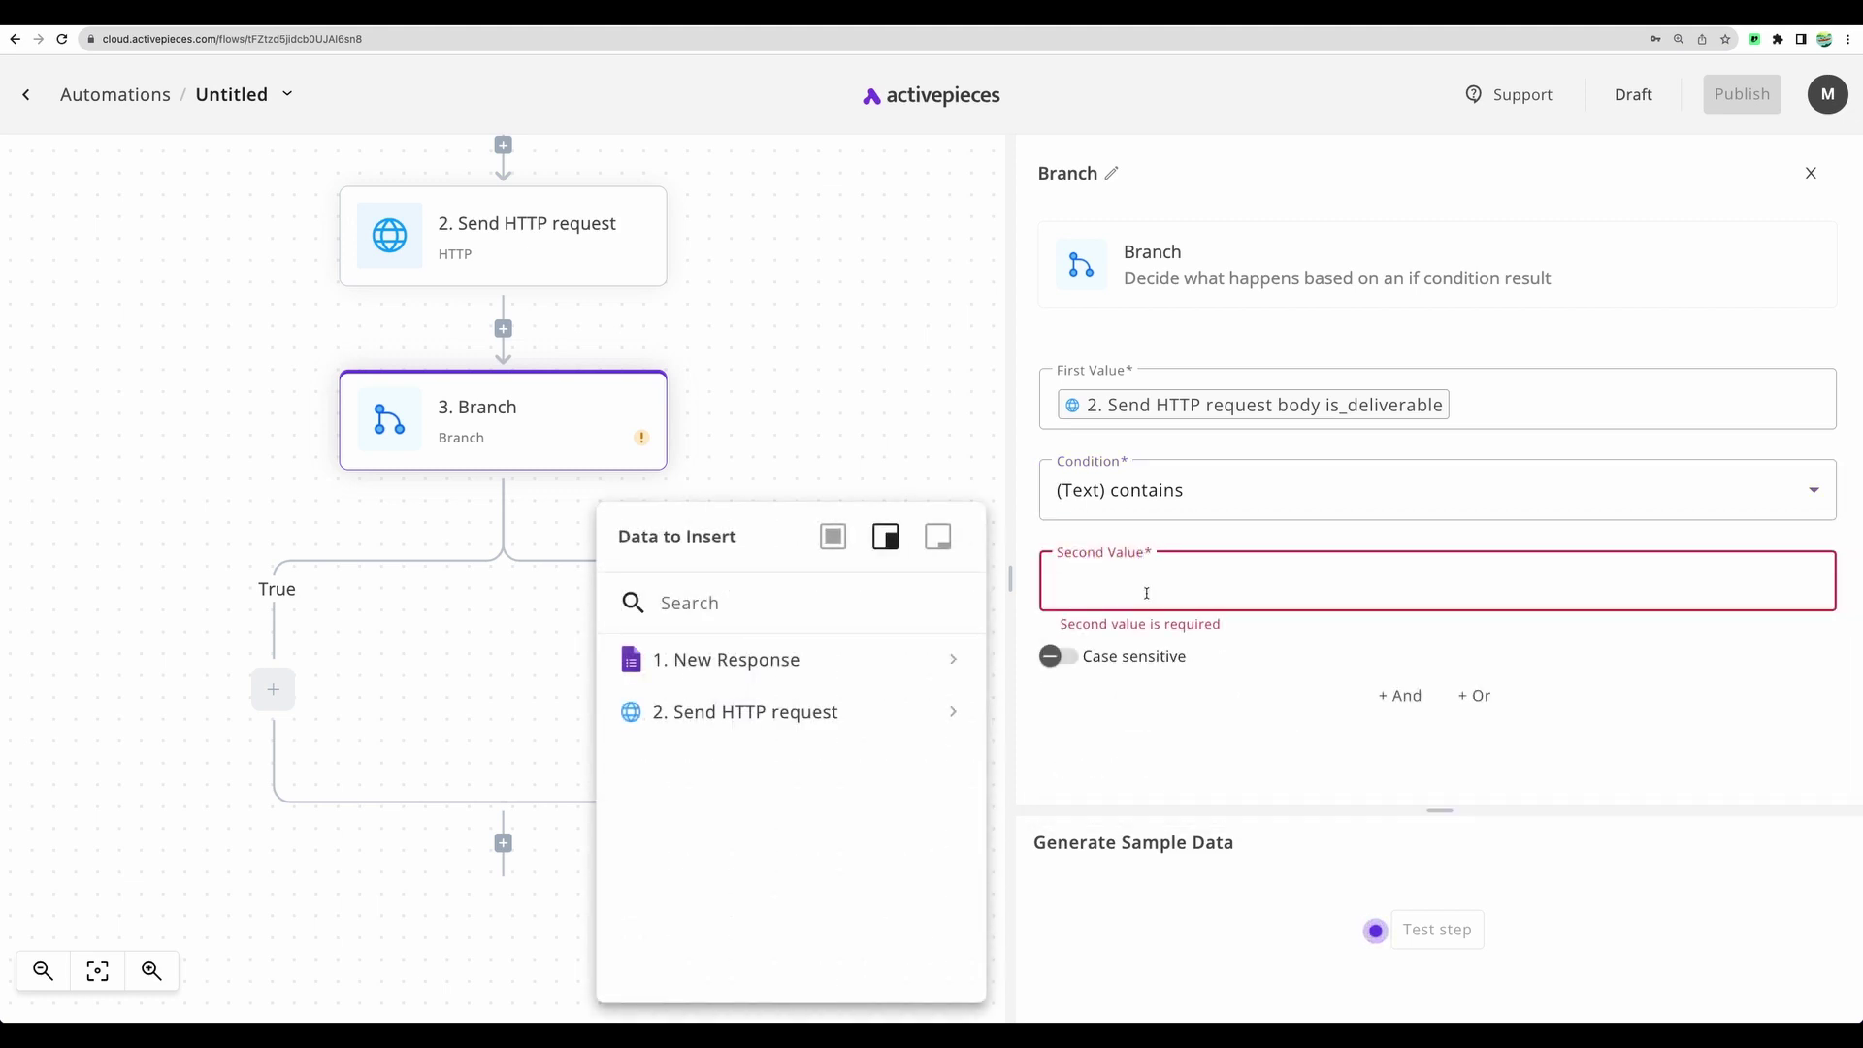
text(true)
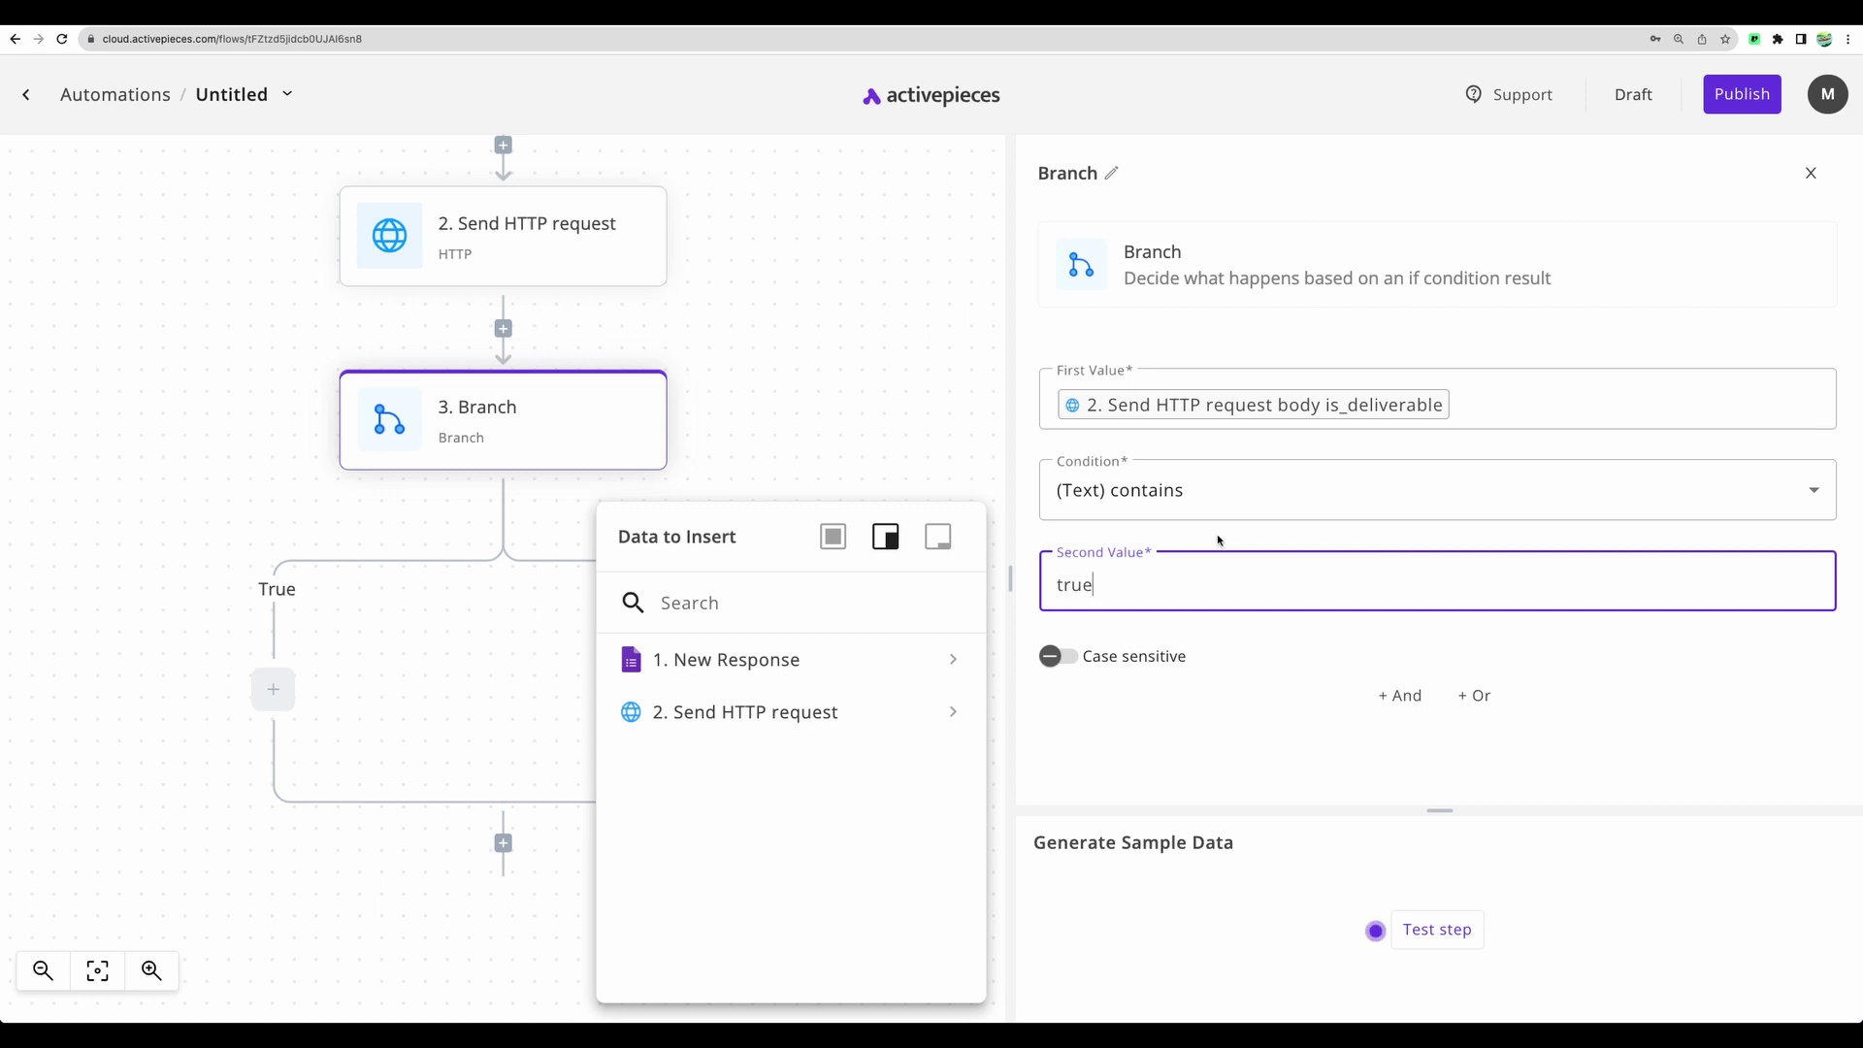
click(424, 565)
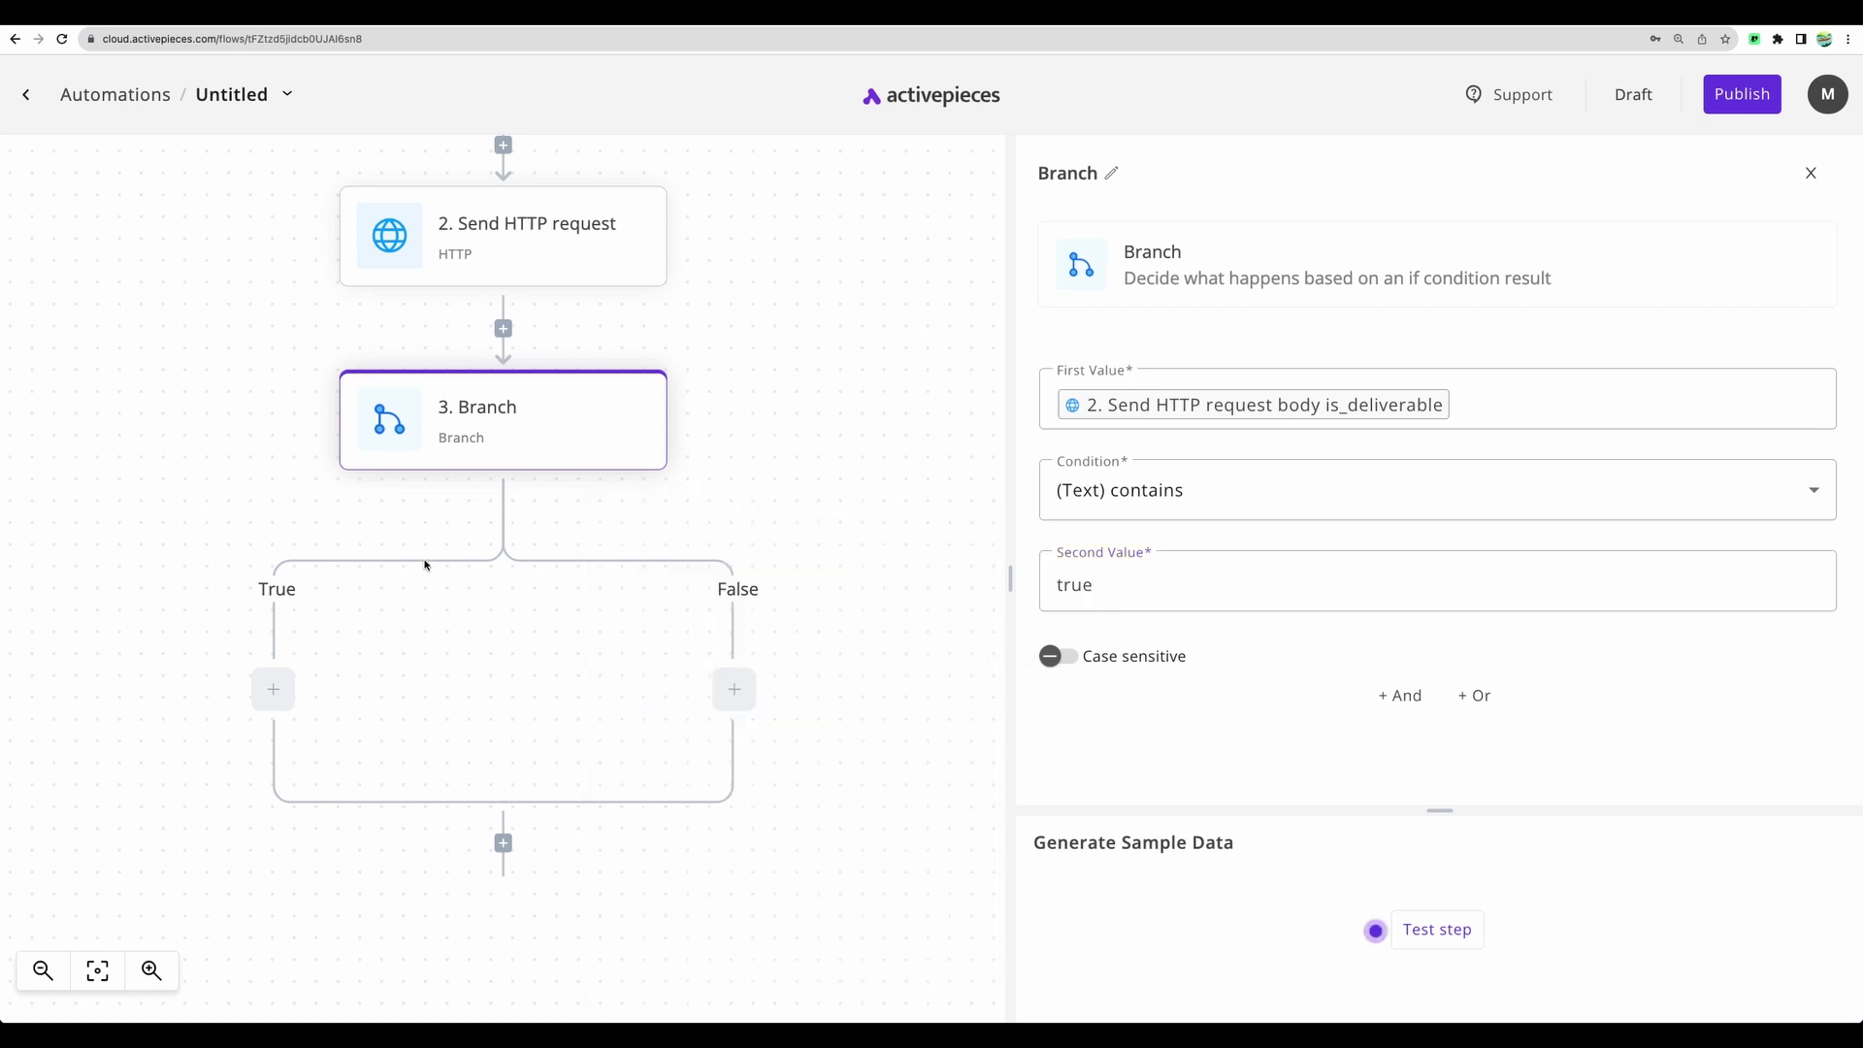
Add a Mailchimp 'Add Member to an Audience' step on the True path with a new Mailchimp connection.
click(276, 693)
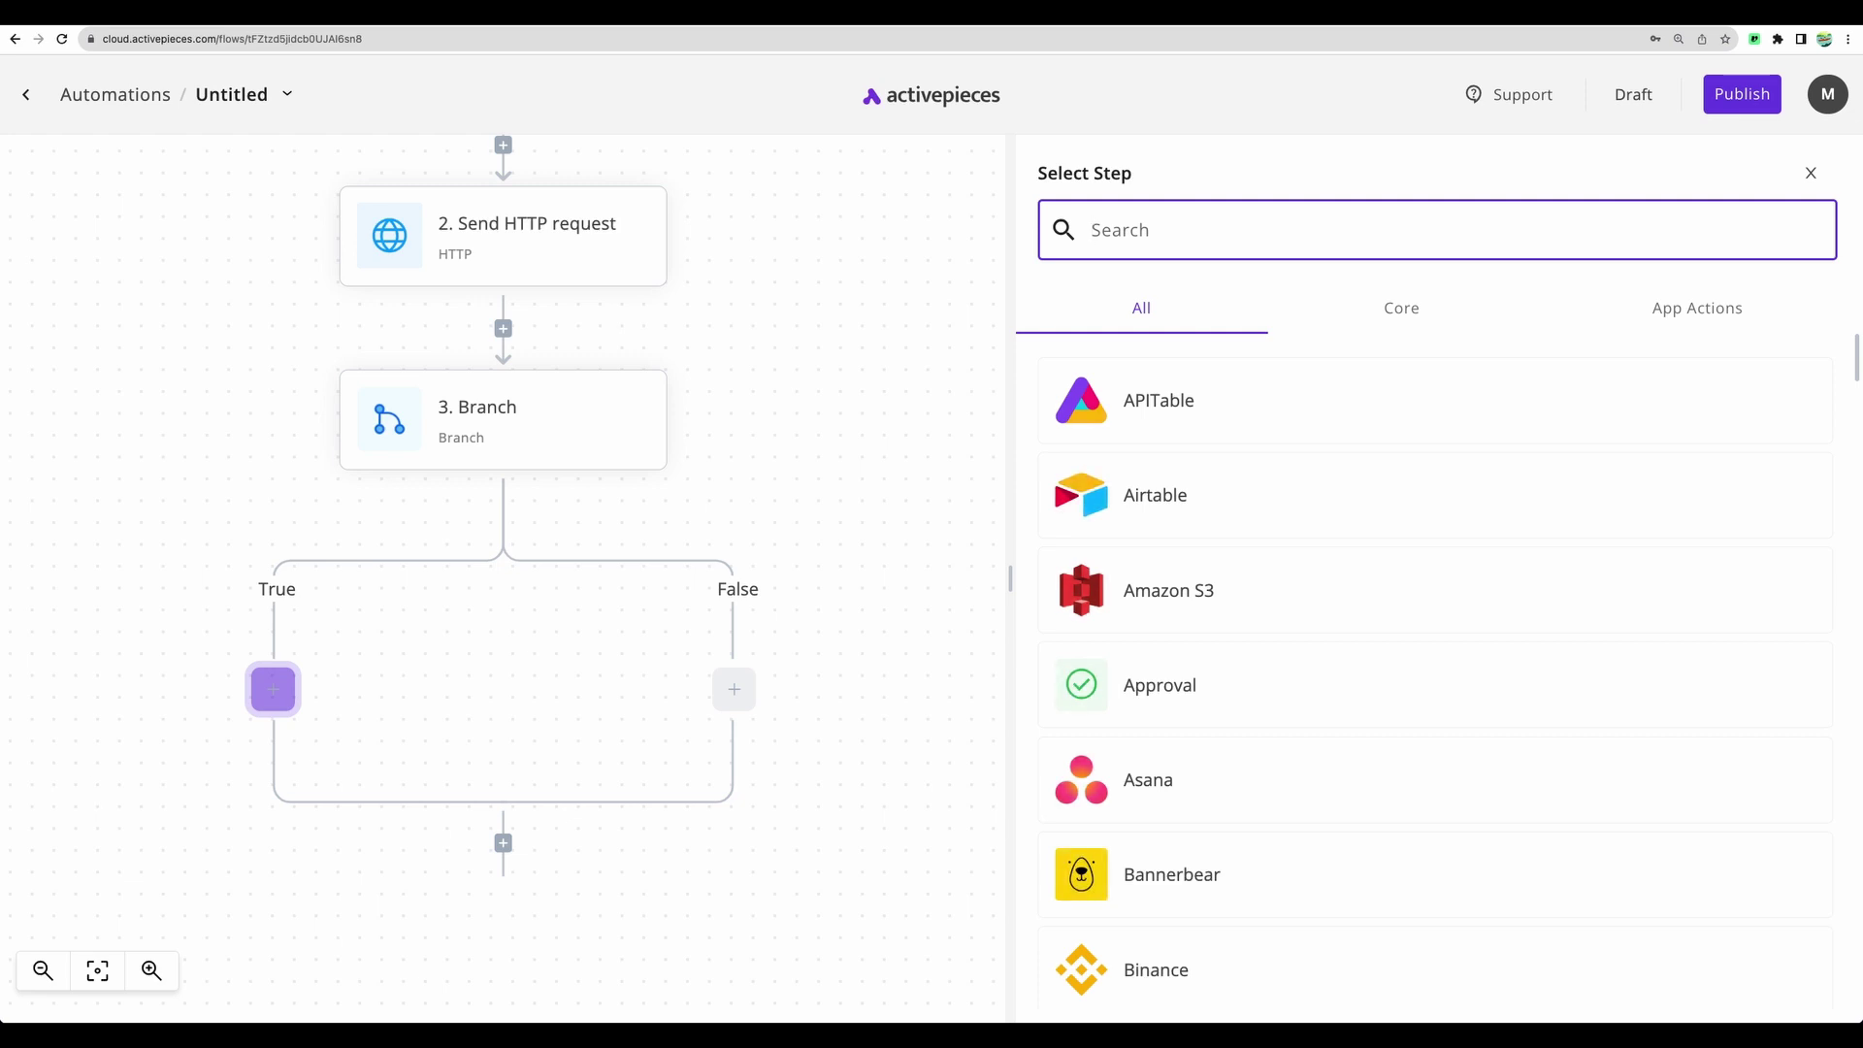
text(mail)
click(1224, 490)
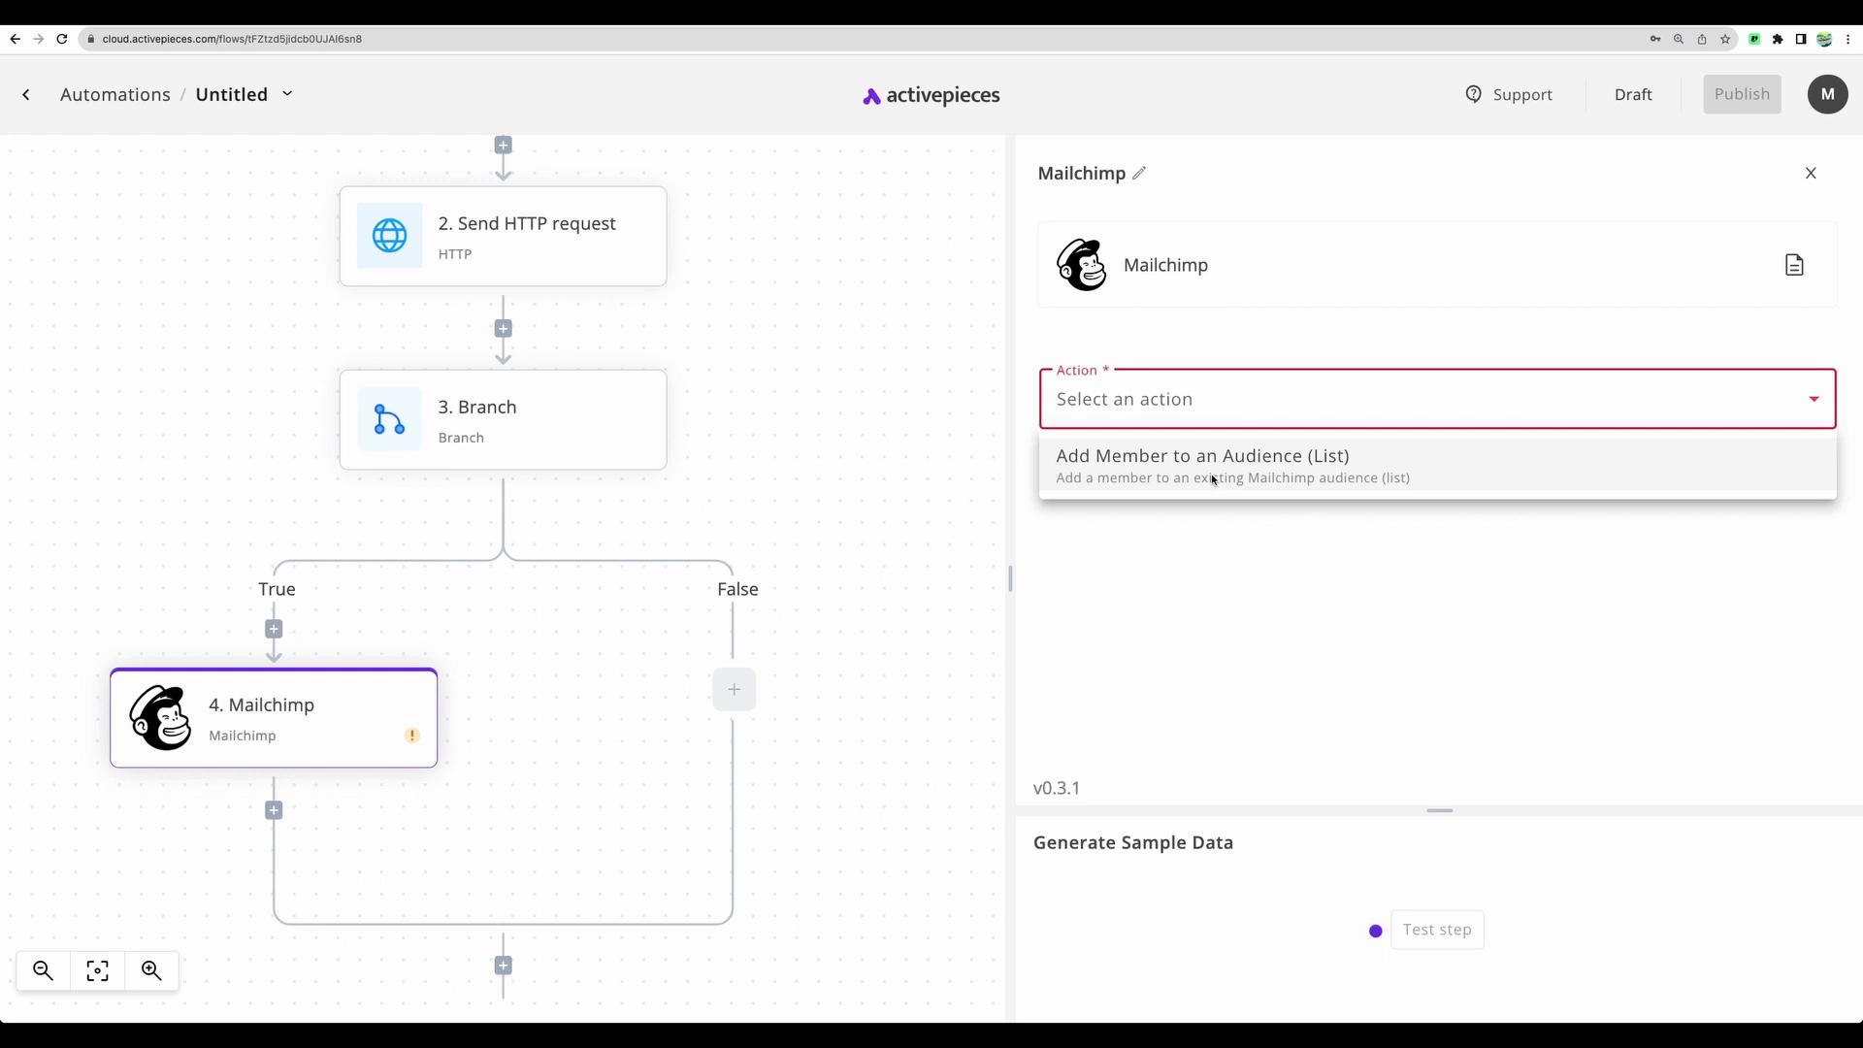
click(1211, 478)
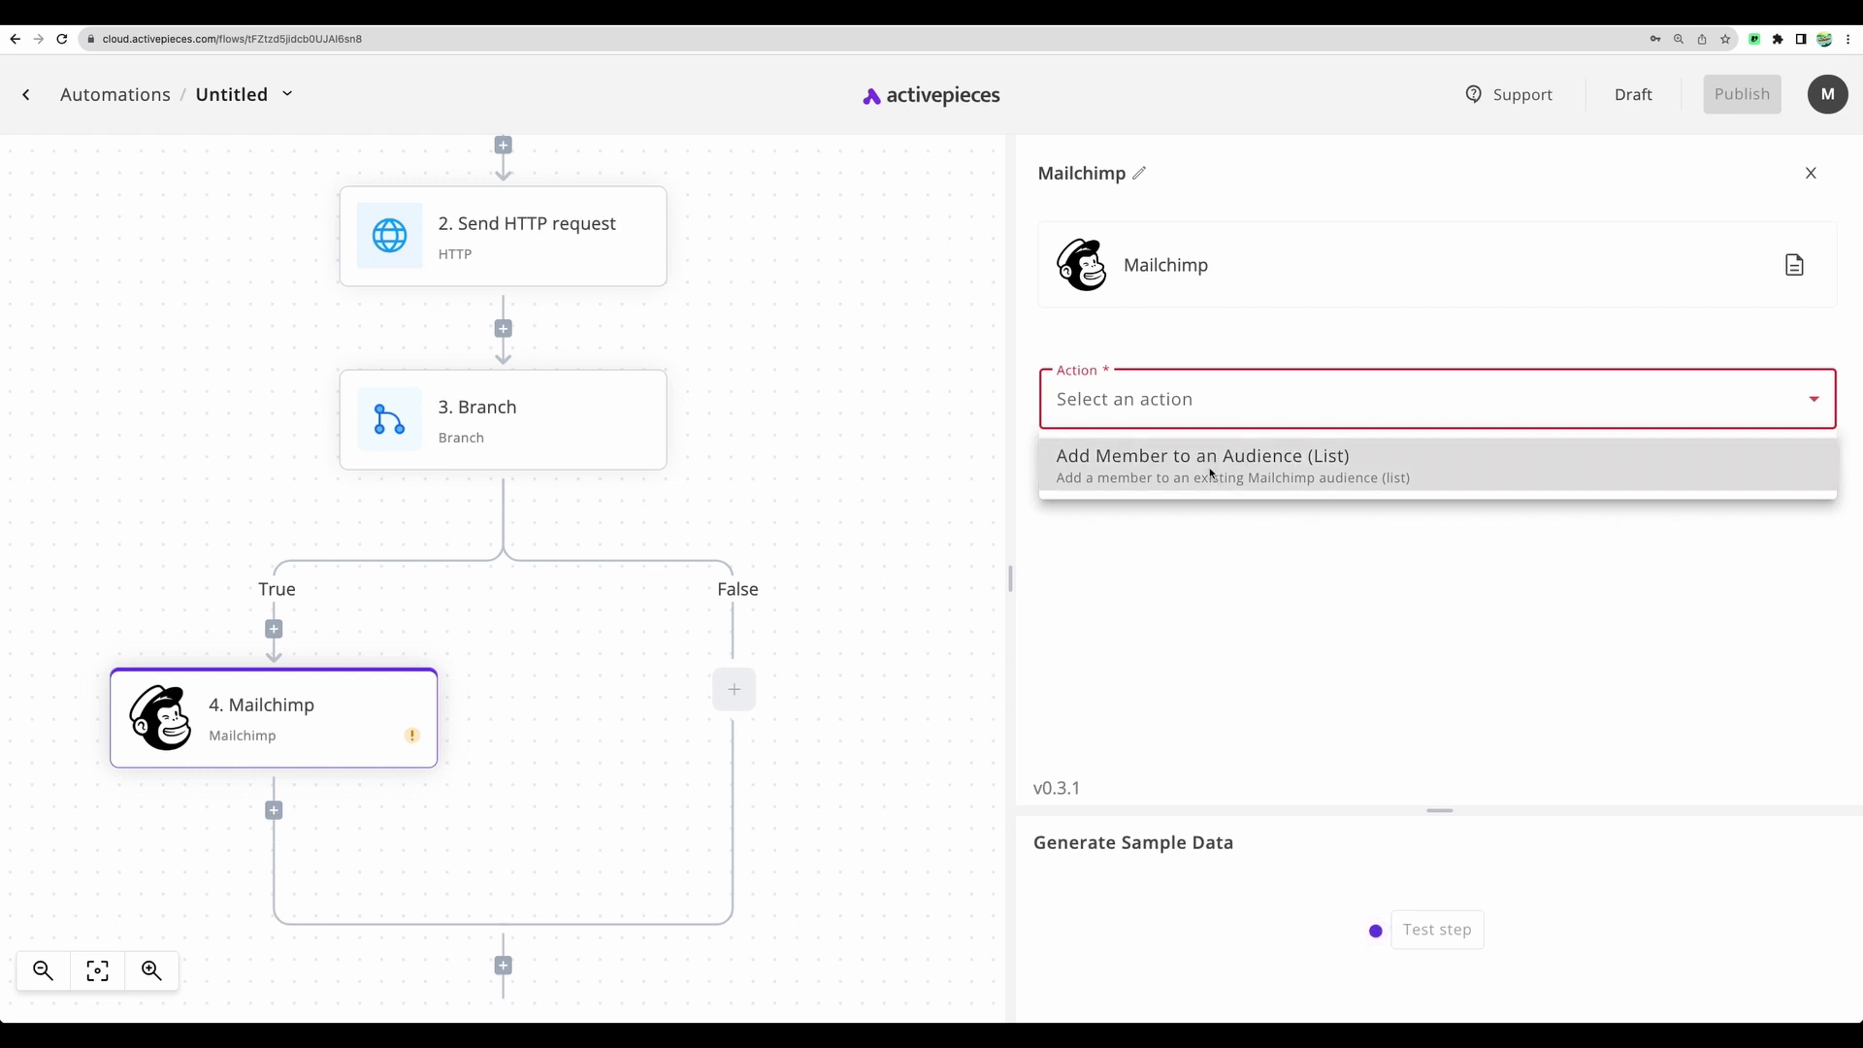
click(1210, 472)
click(1054, 561)
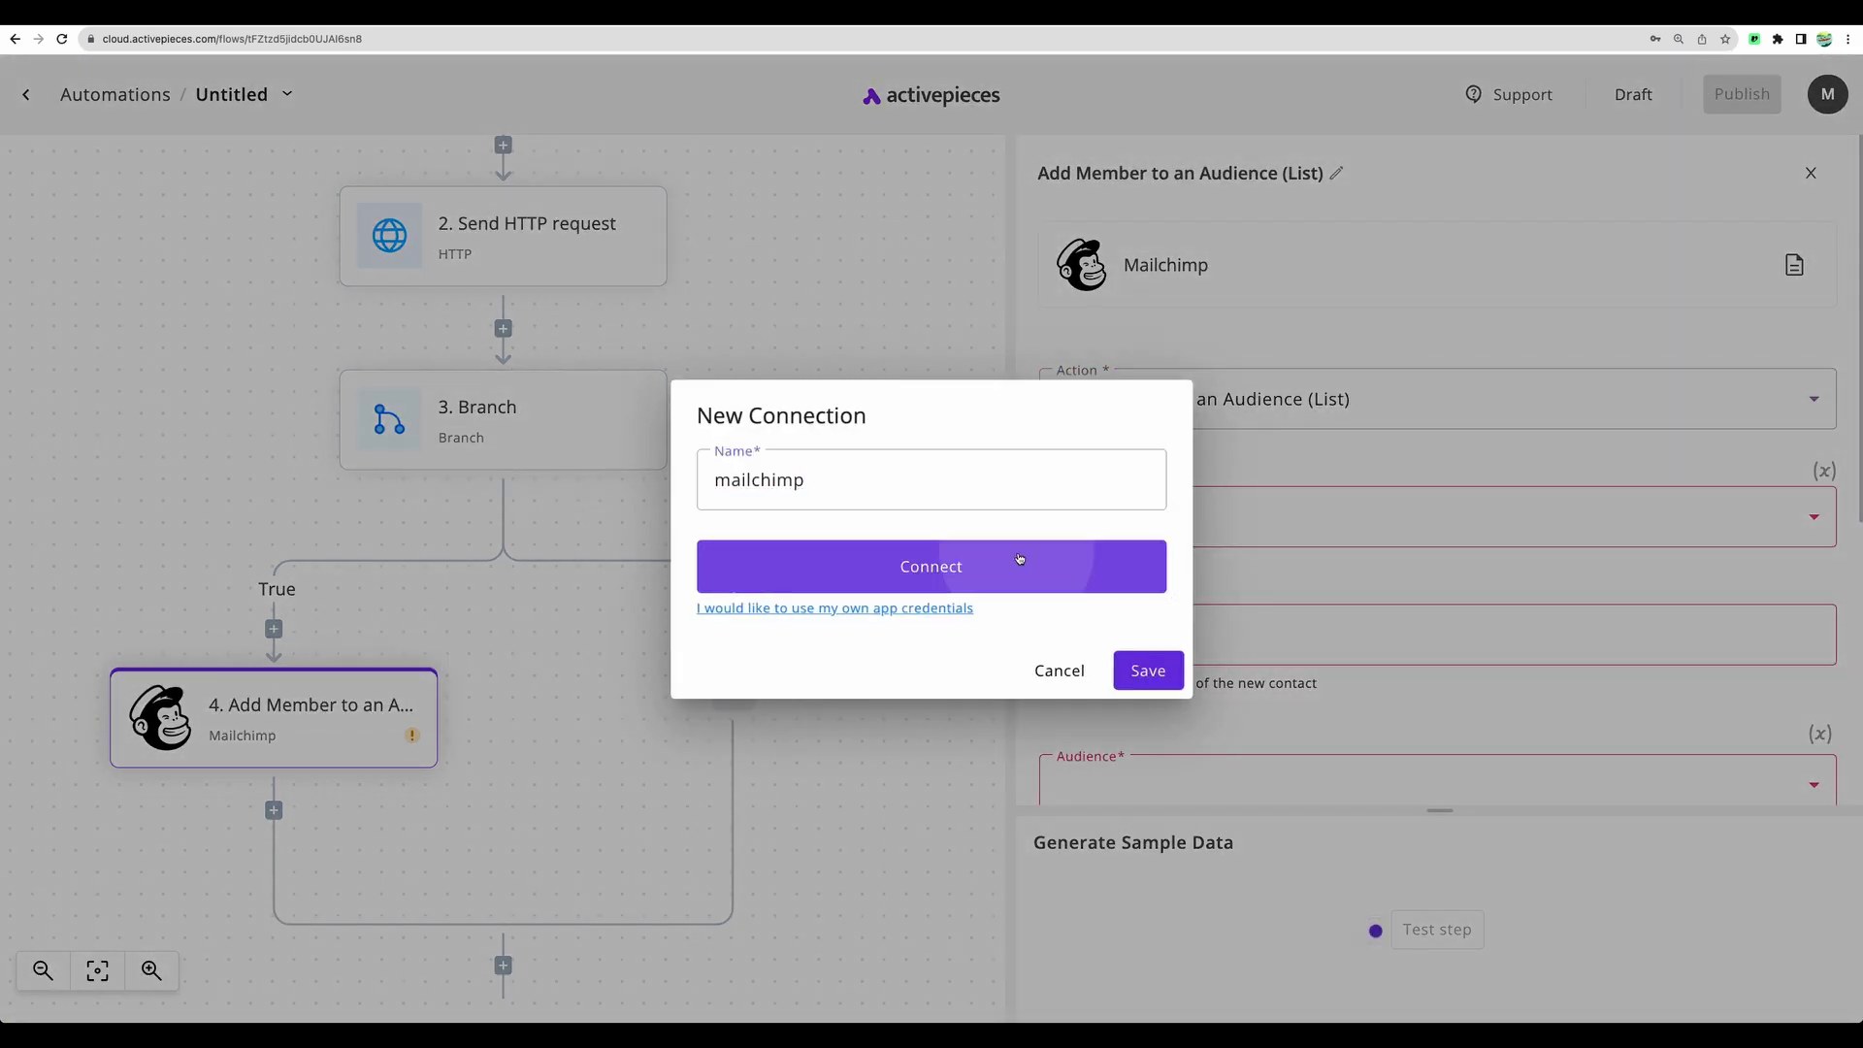
click(152, 470)
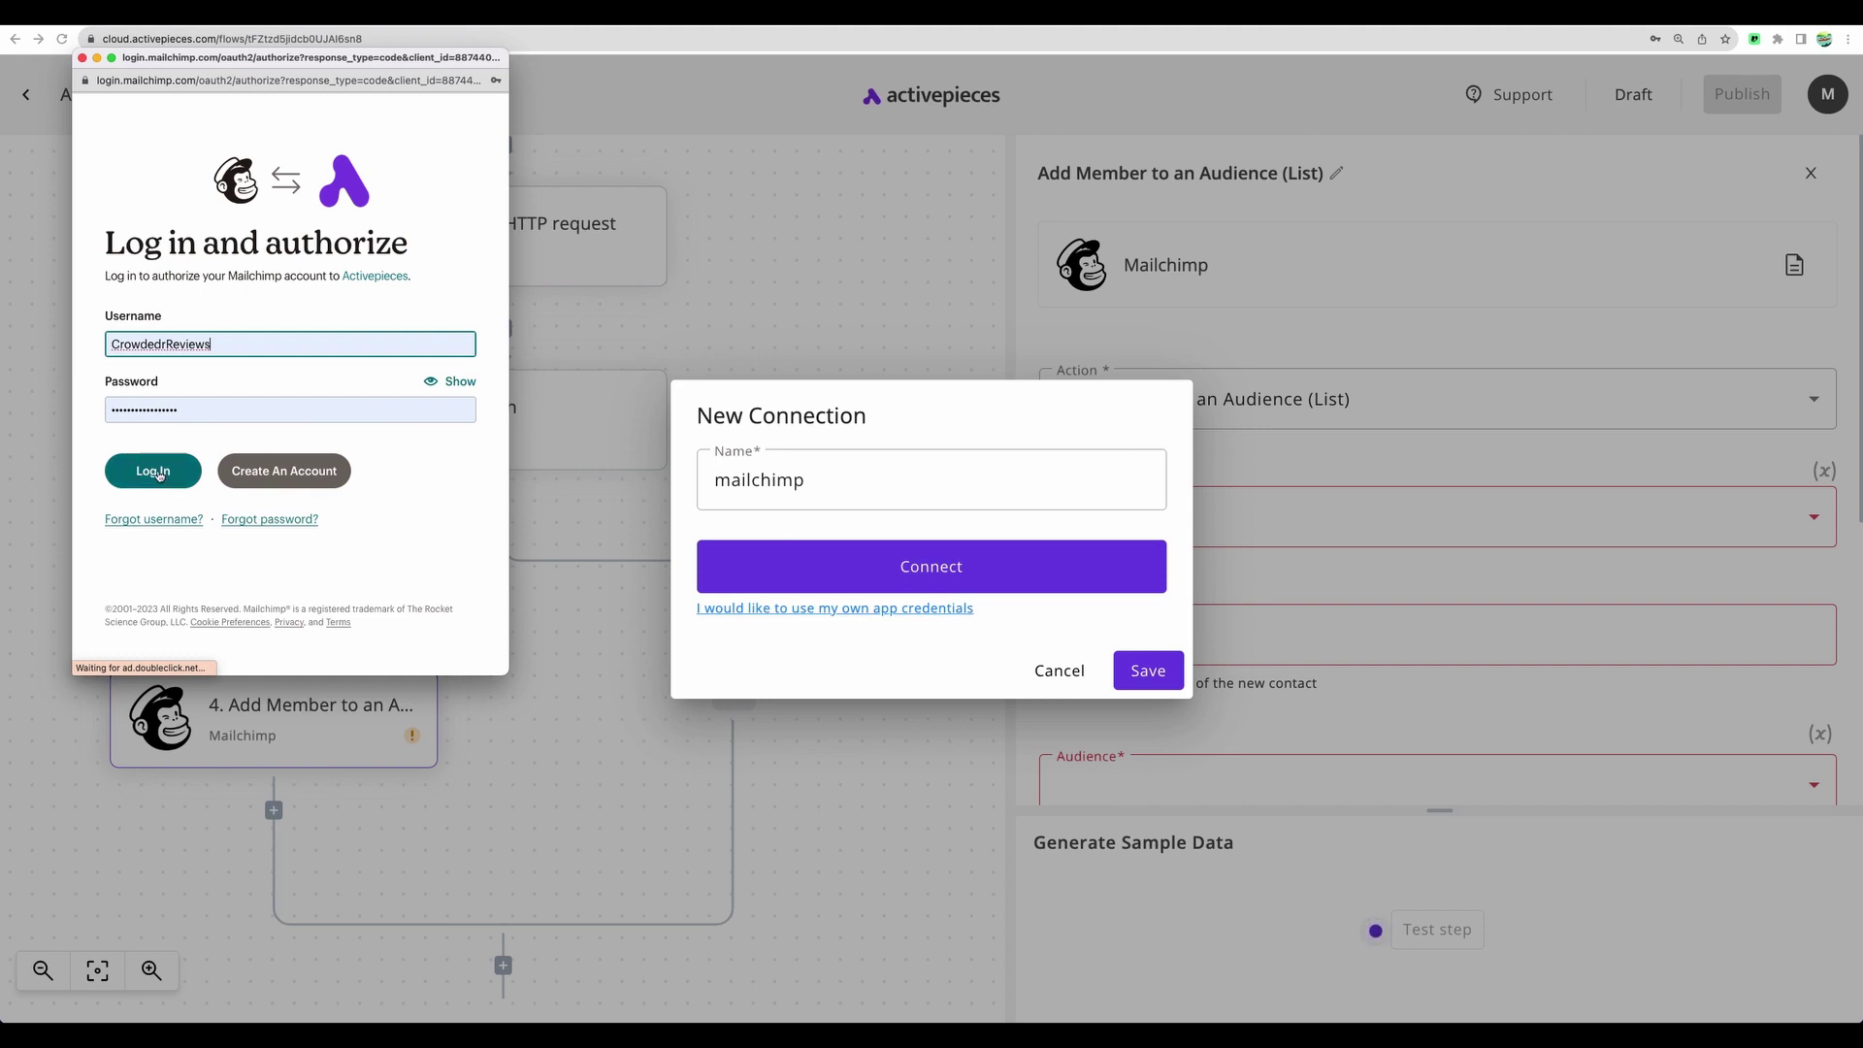
click(1140, 671)
Map the HTTP body email to Email, choose the CrowdedReviews audience and Subscribed status.
click(1168, 622)
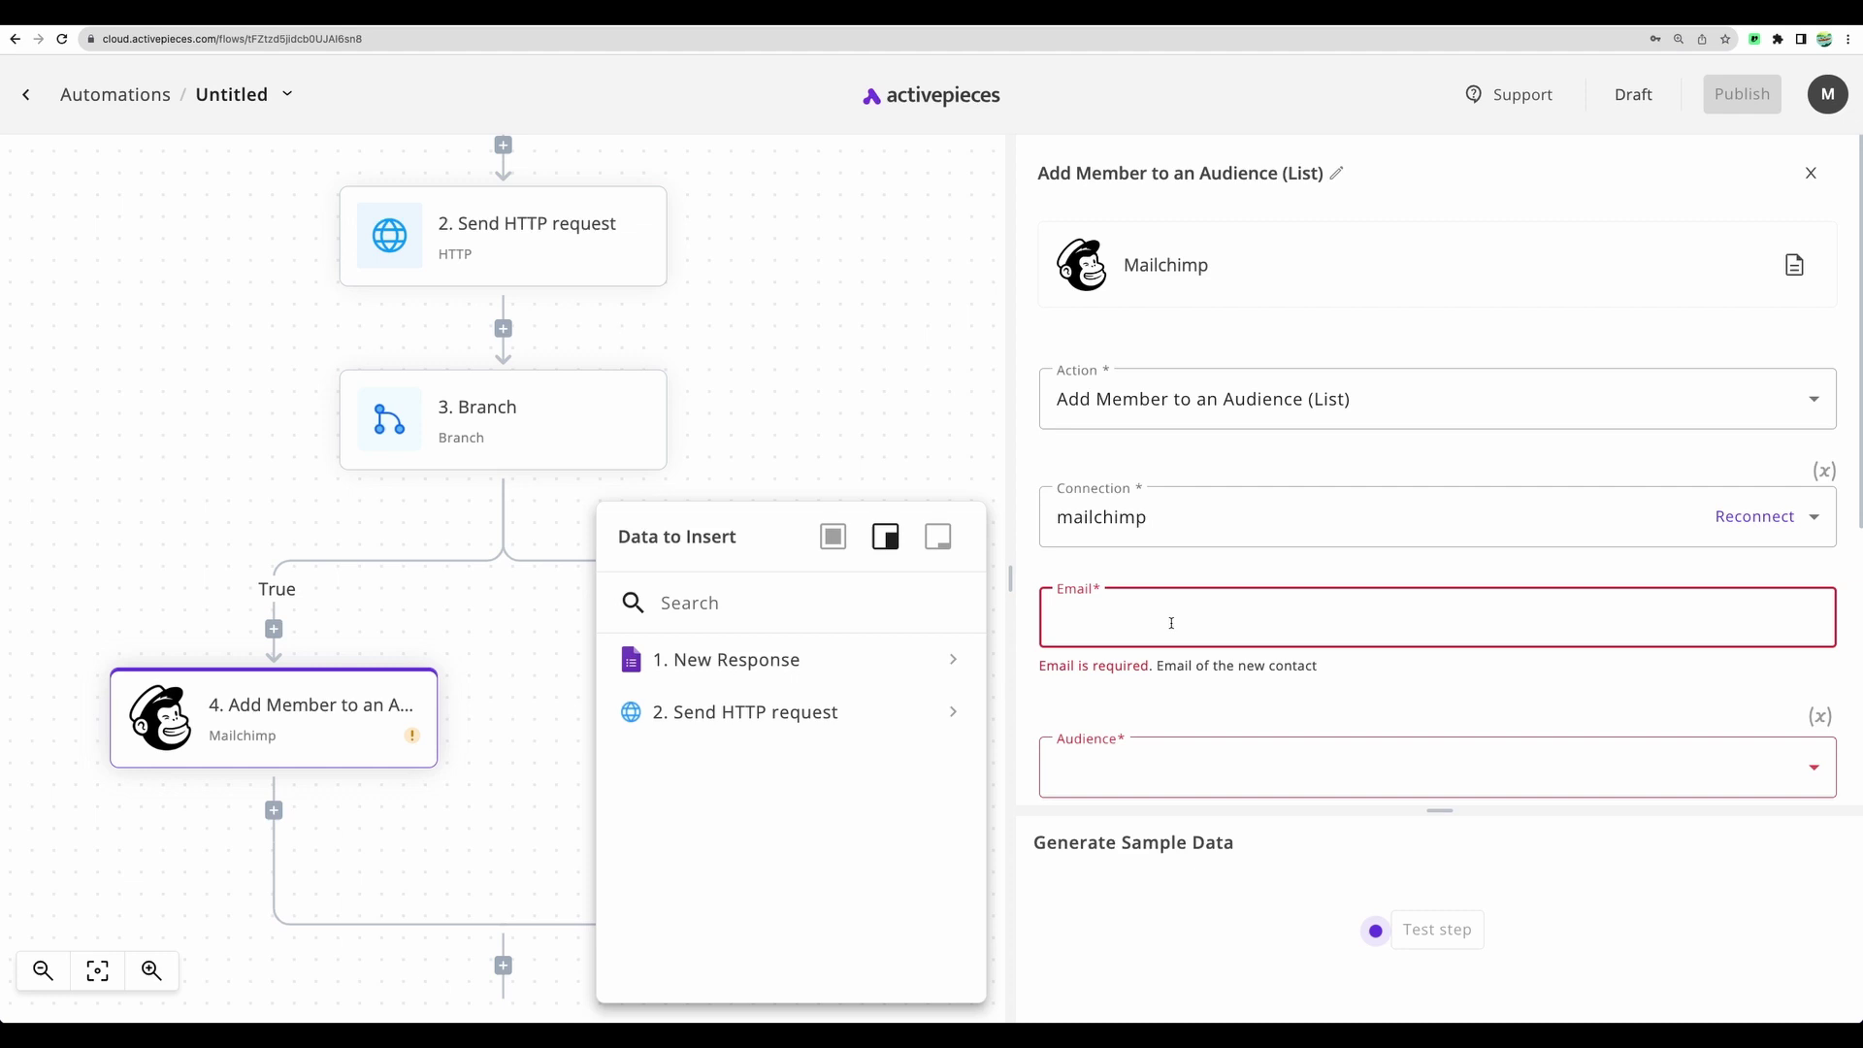
click(863, 714)
click(727, 870)
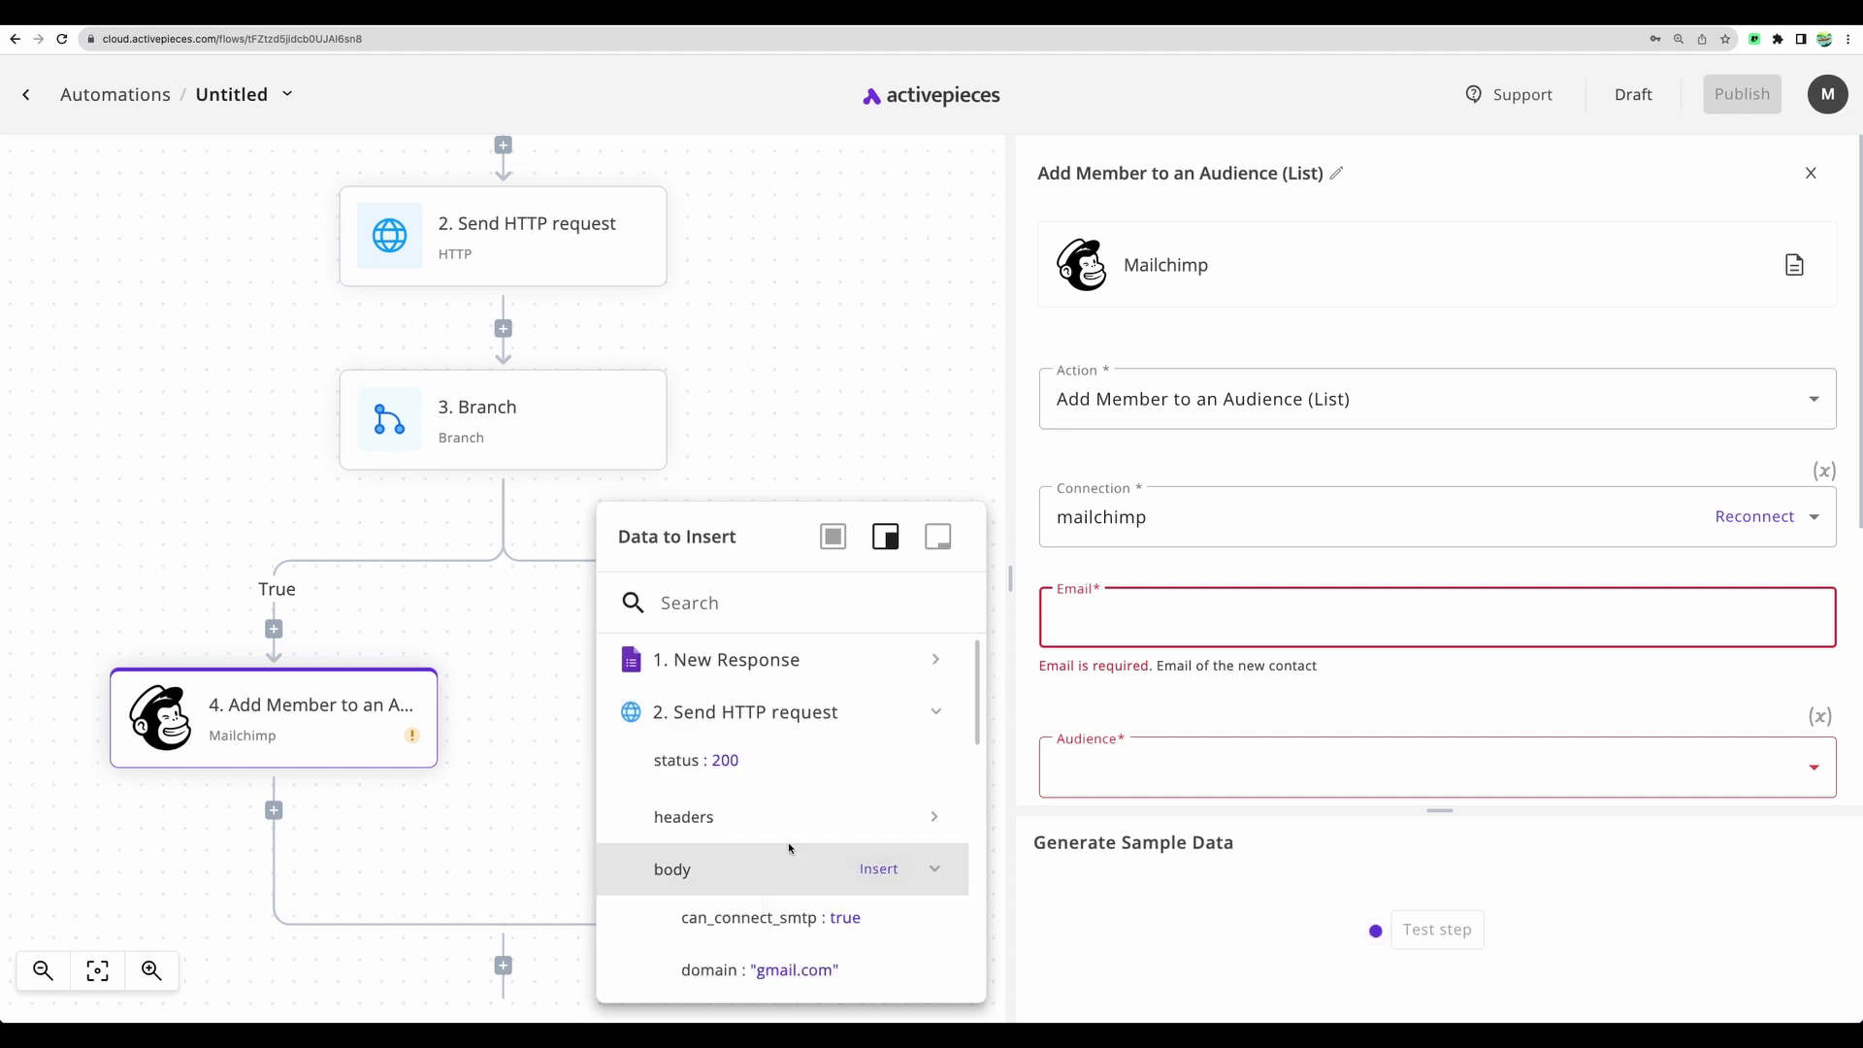
scroll(789, 848, down, 4)
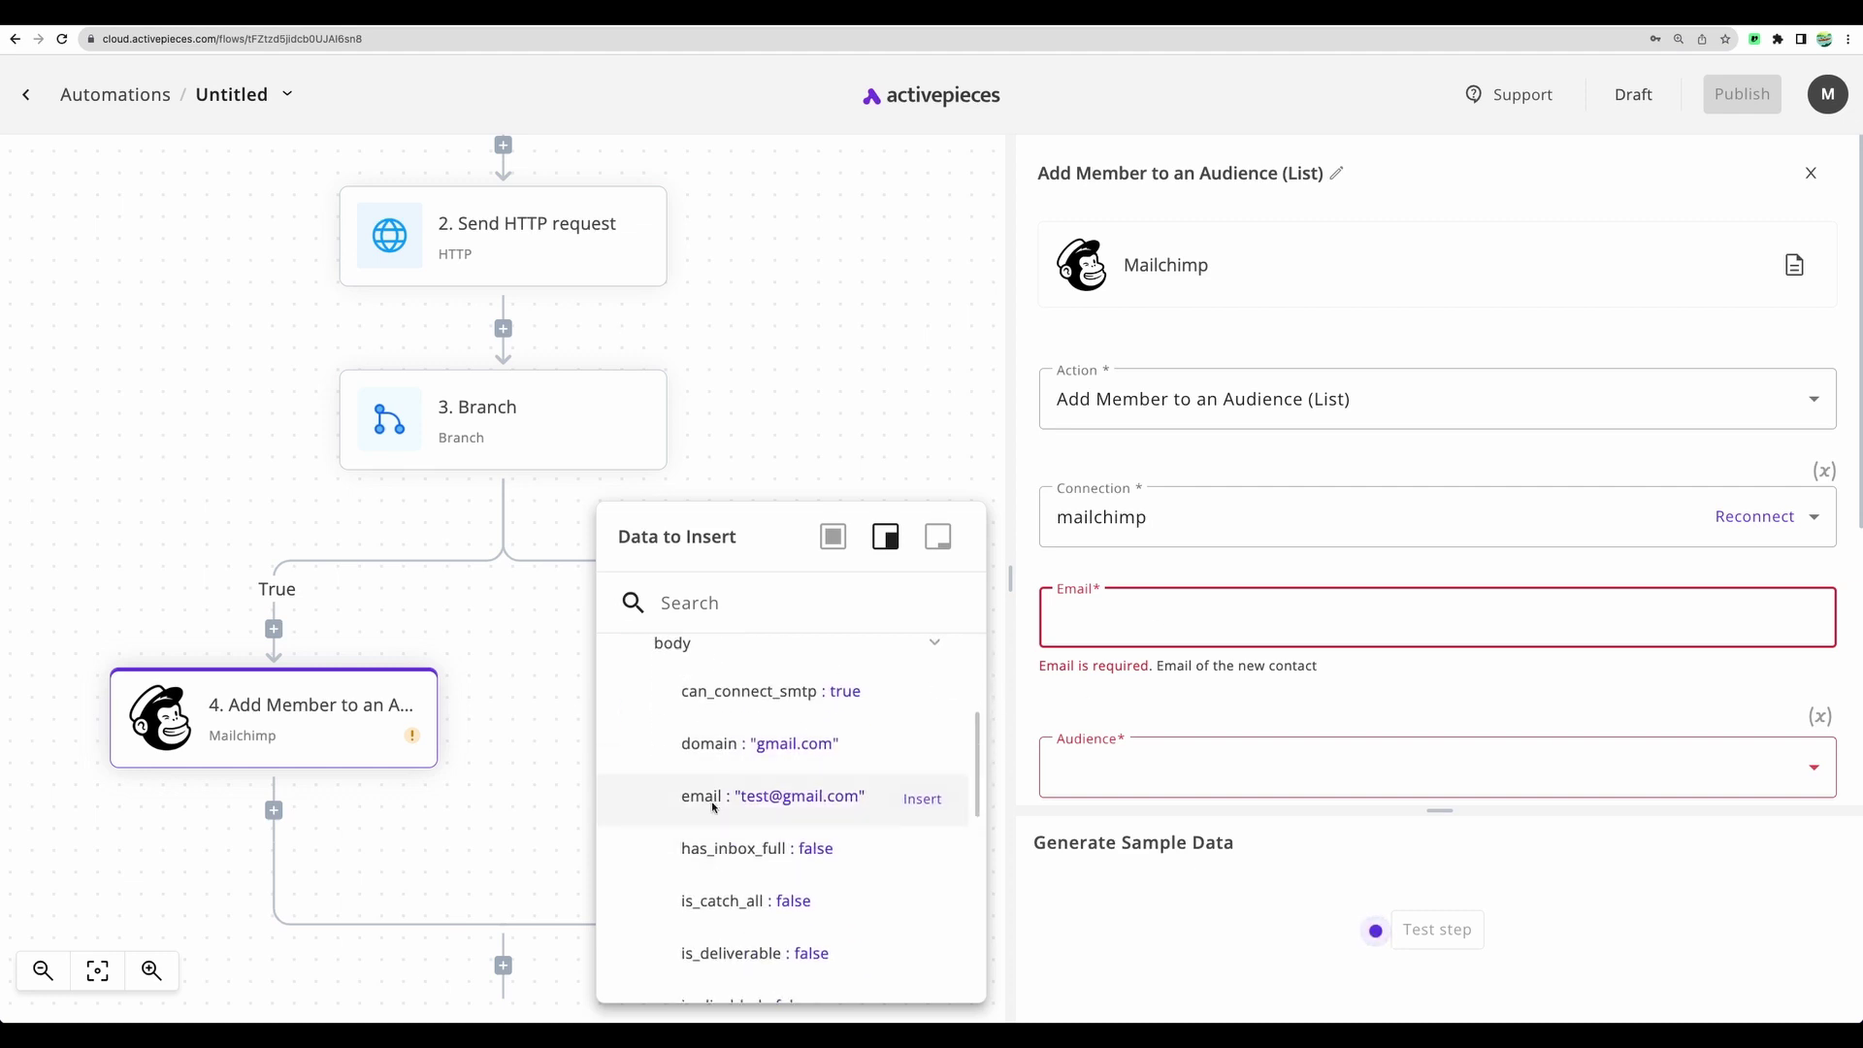
click(708, 799)
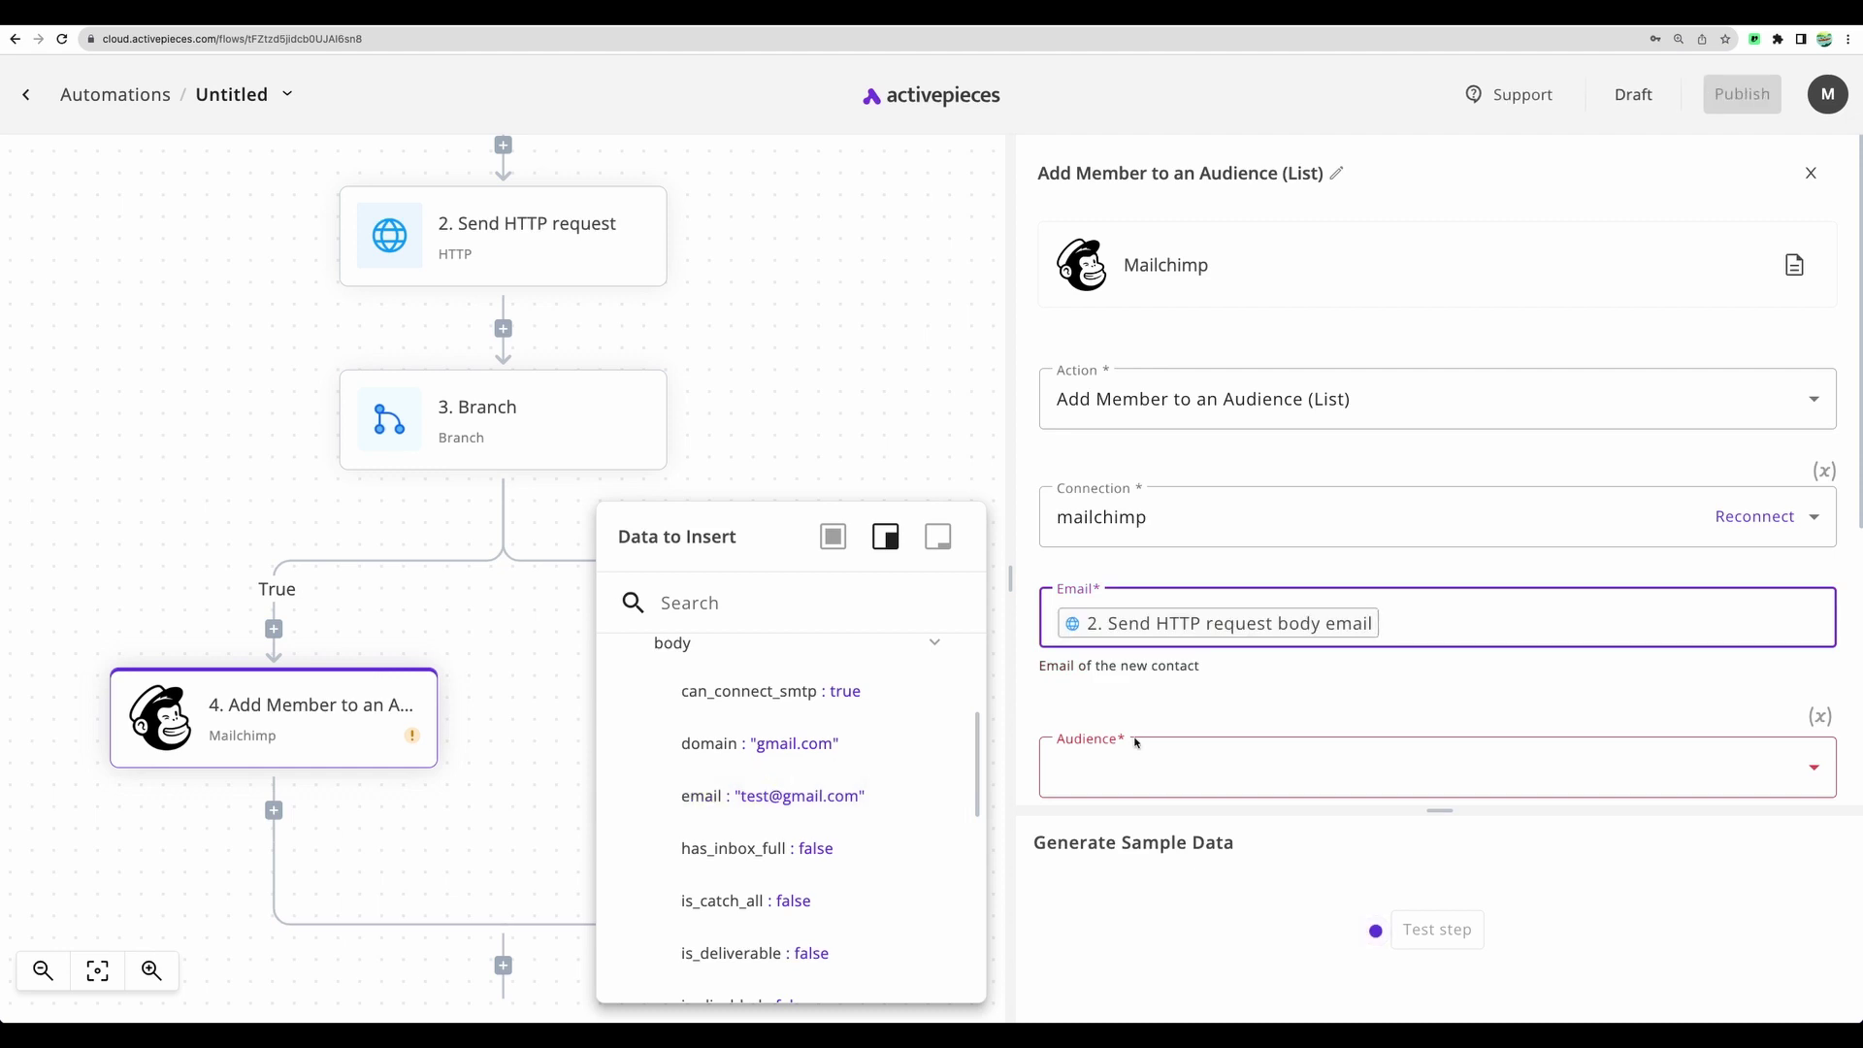
click(1173, 768)
click(1171, 904)
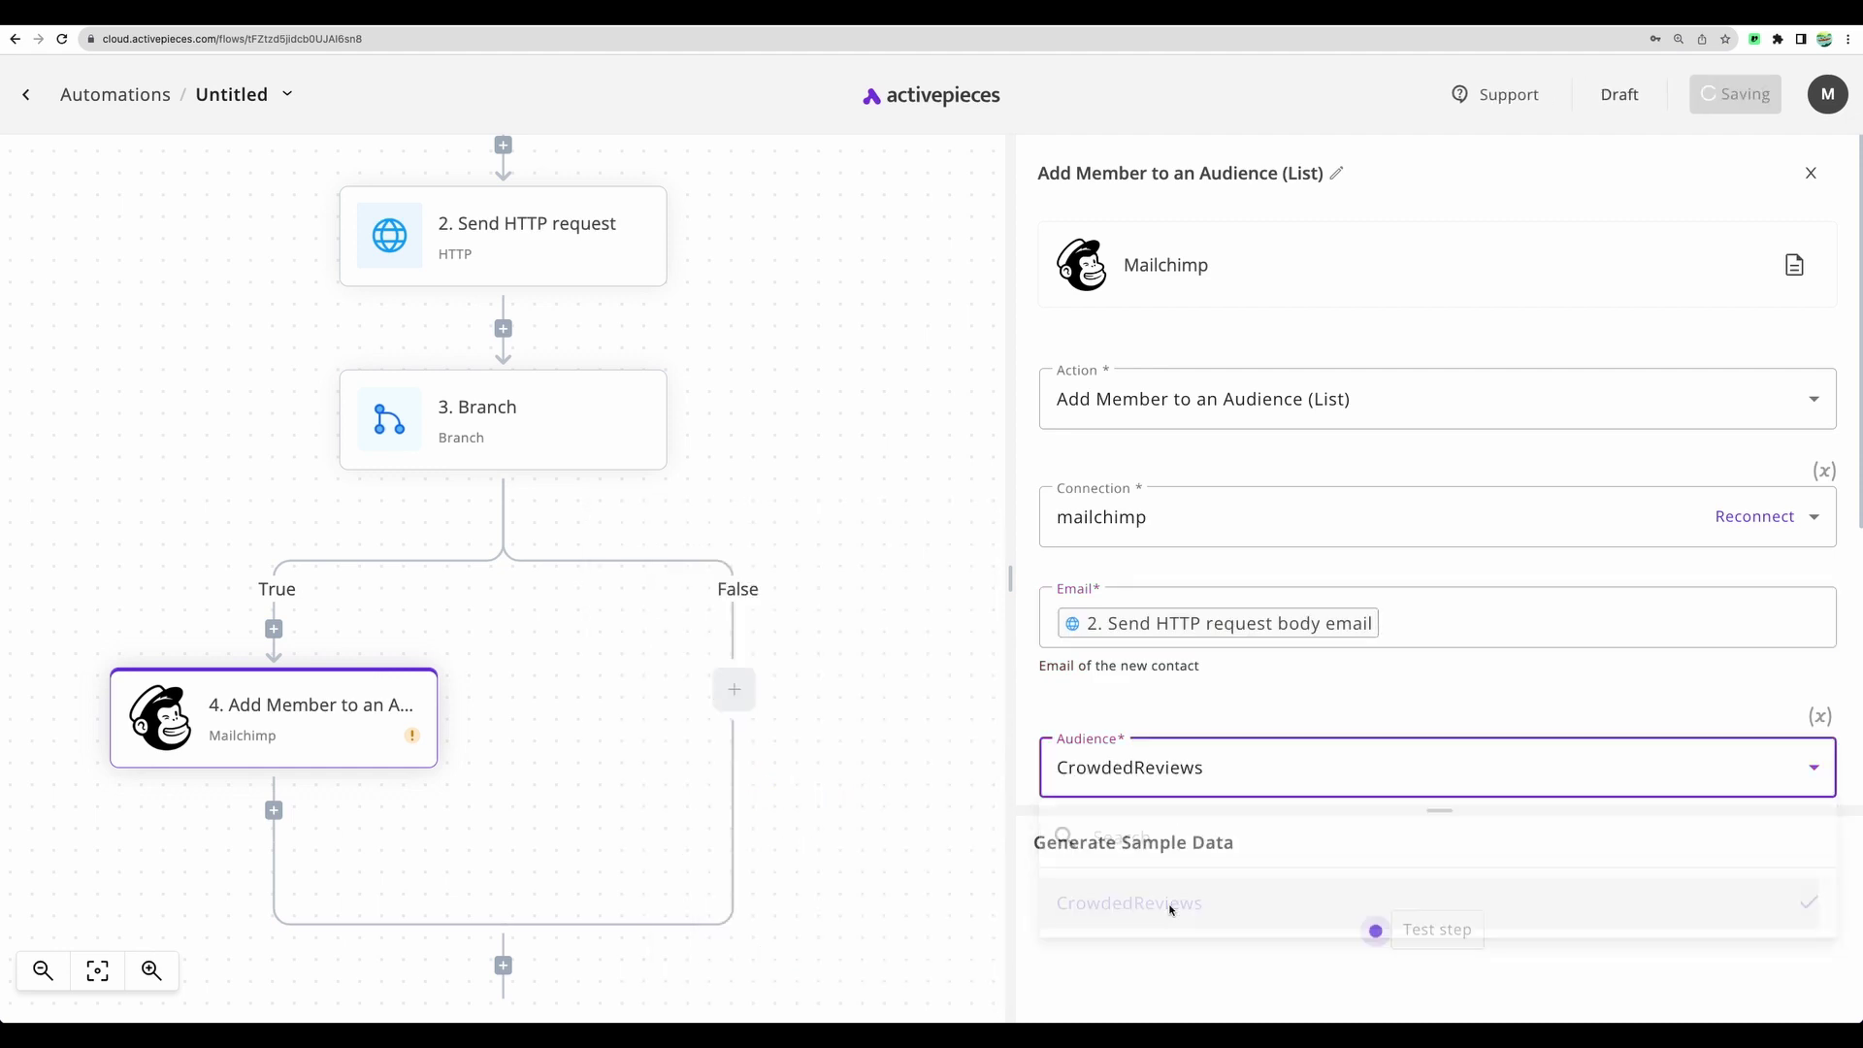
click(1213, 916)
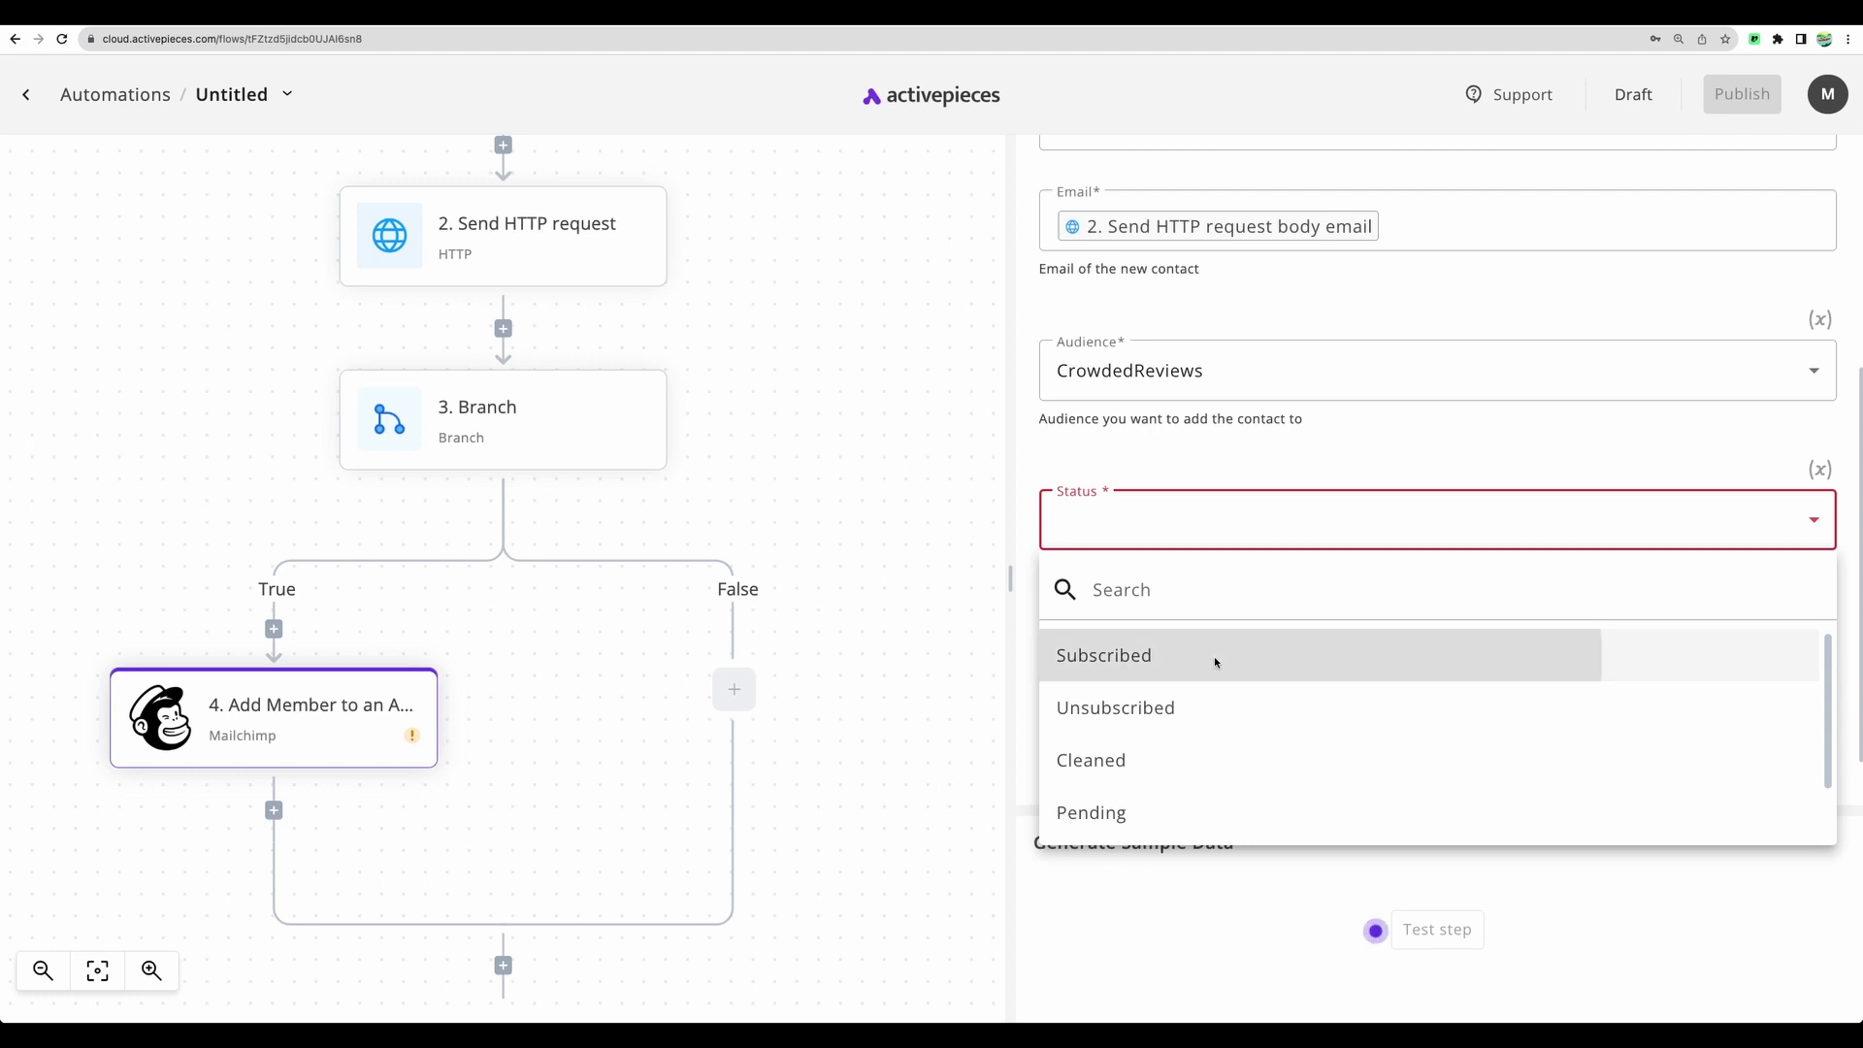
click(1214, 656)
Insert the form's name answer as the member's First Name.
click(1135, 566)
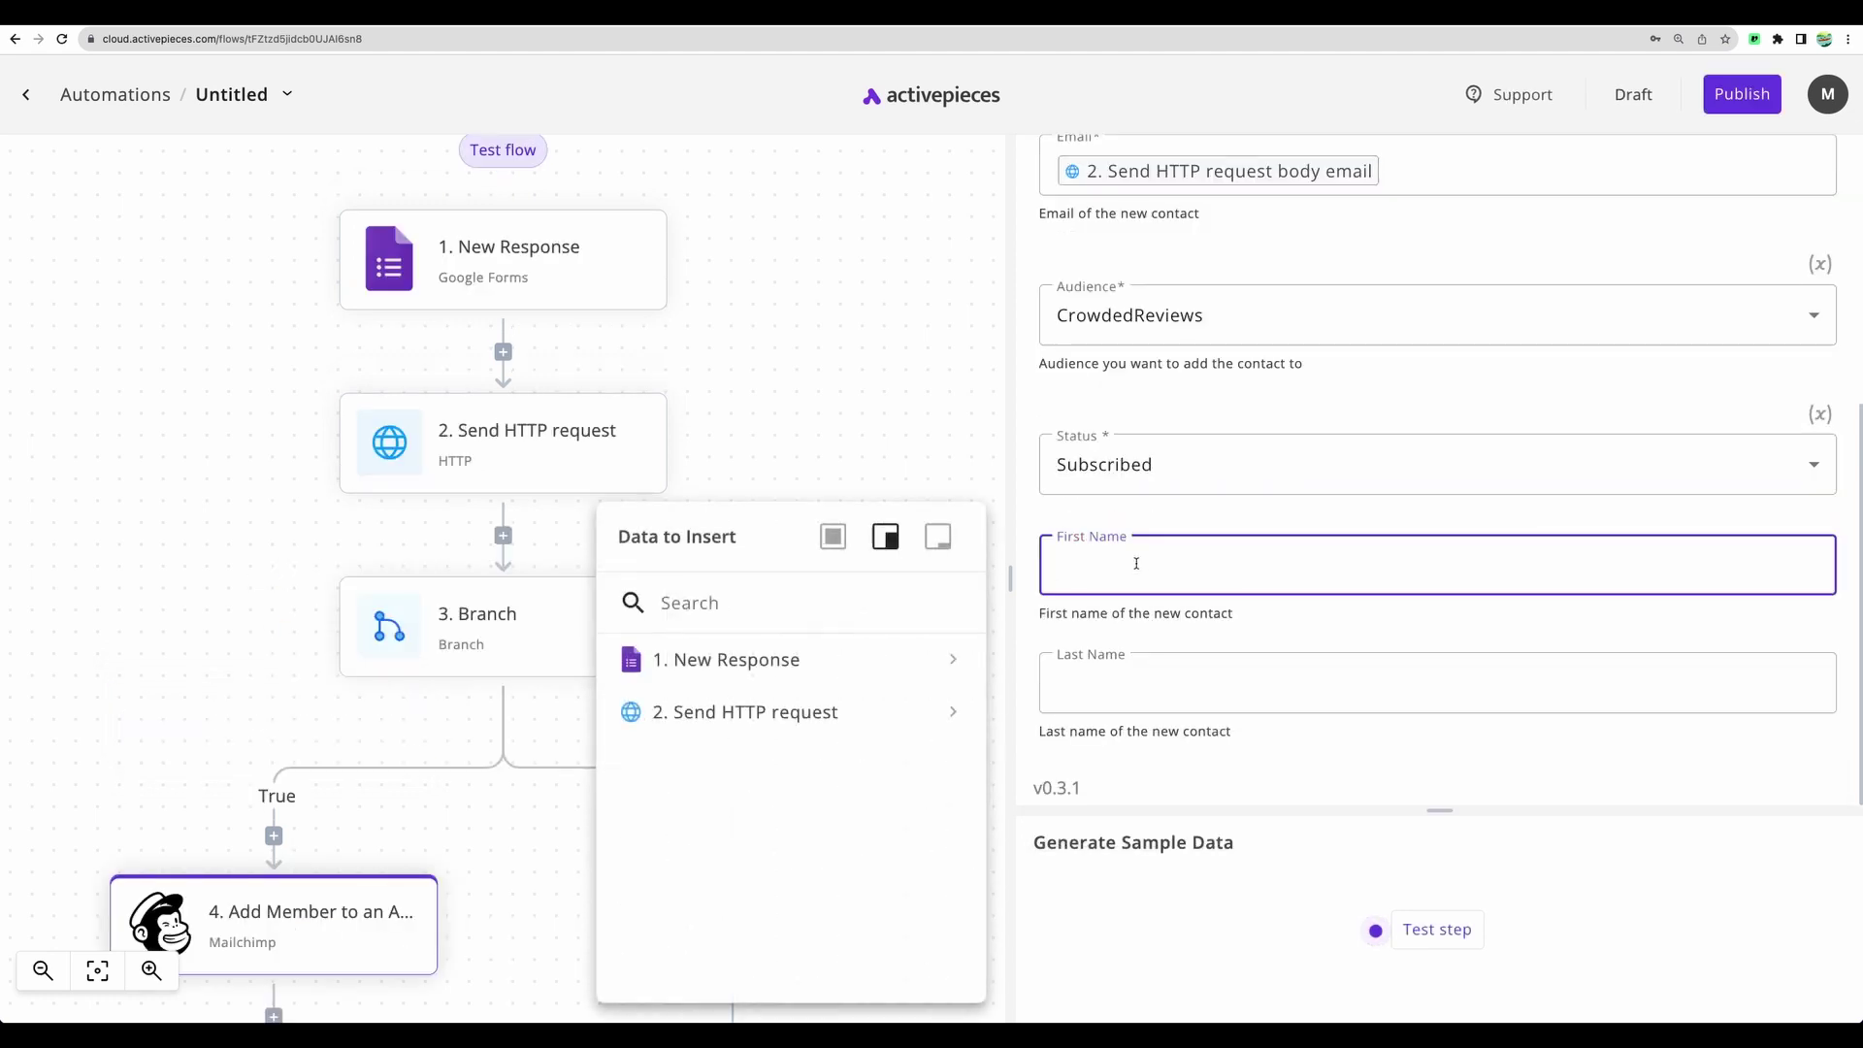
click(846, 671)
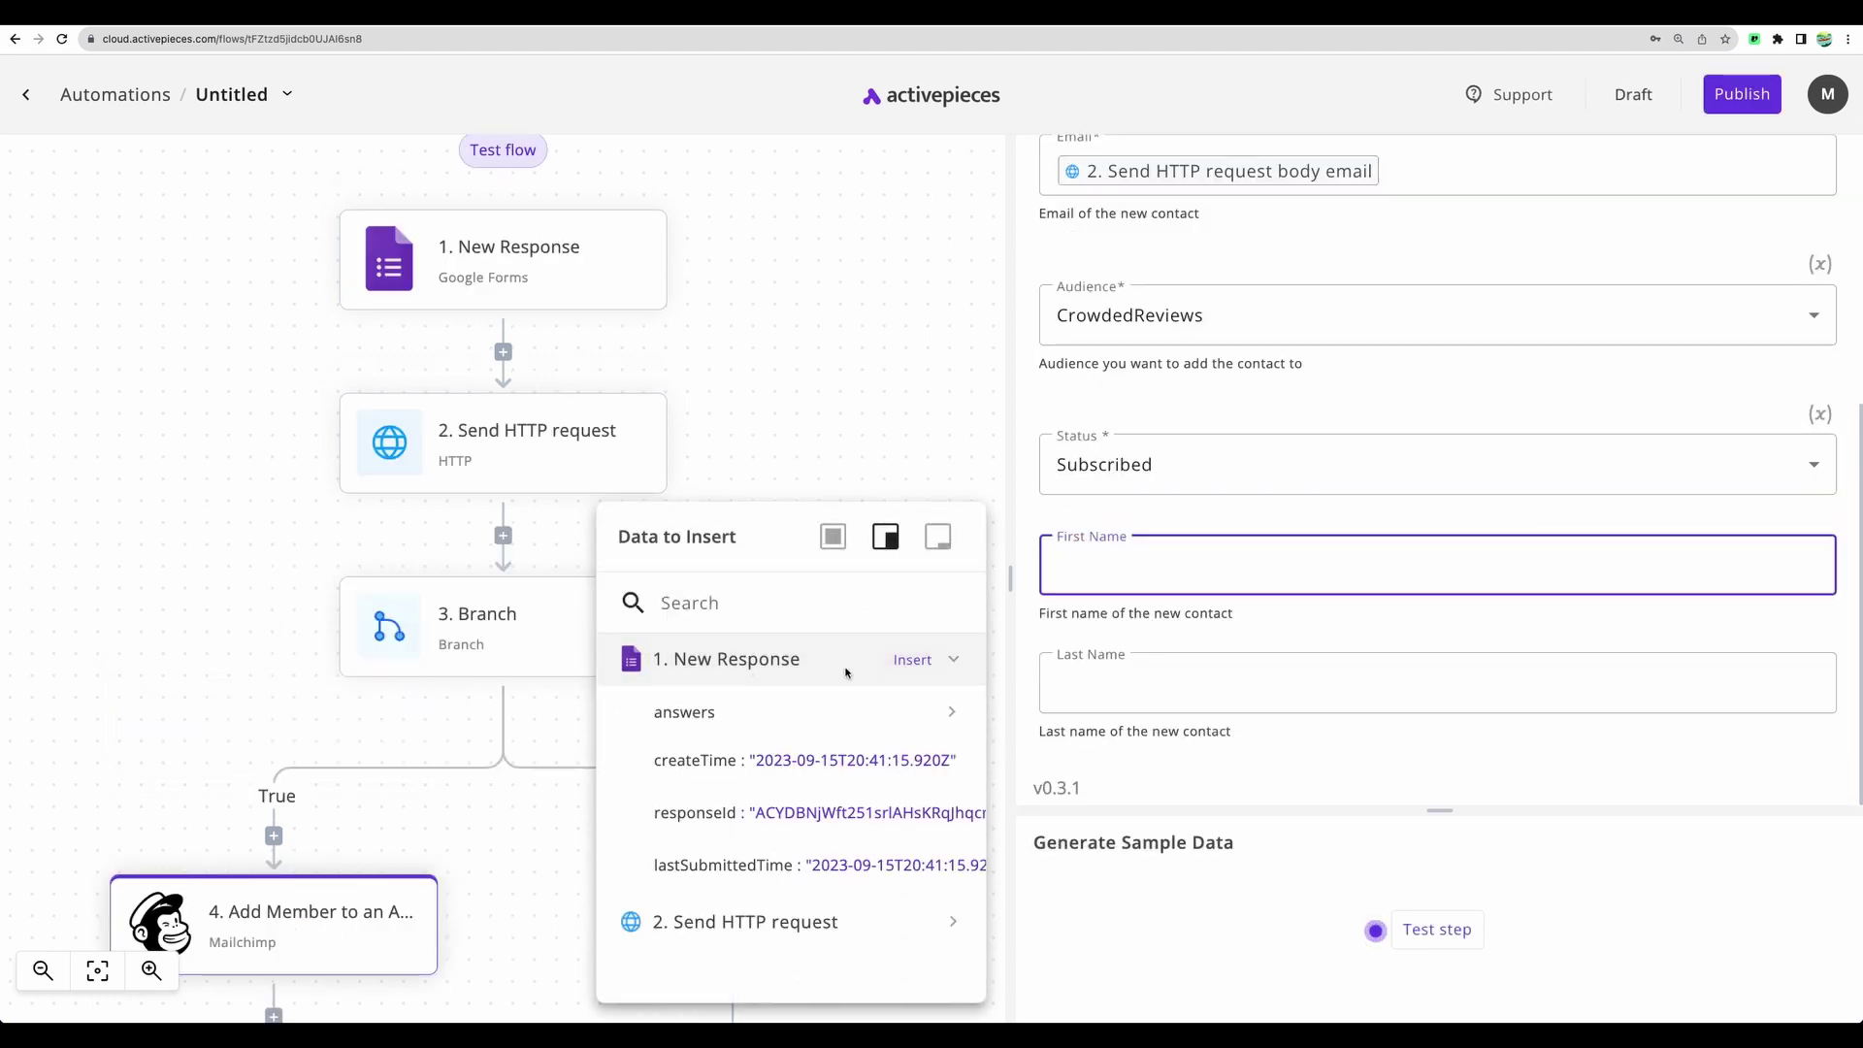
click(783, 723)
click(802, 765)
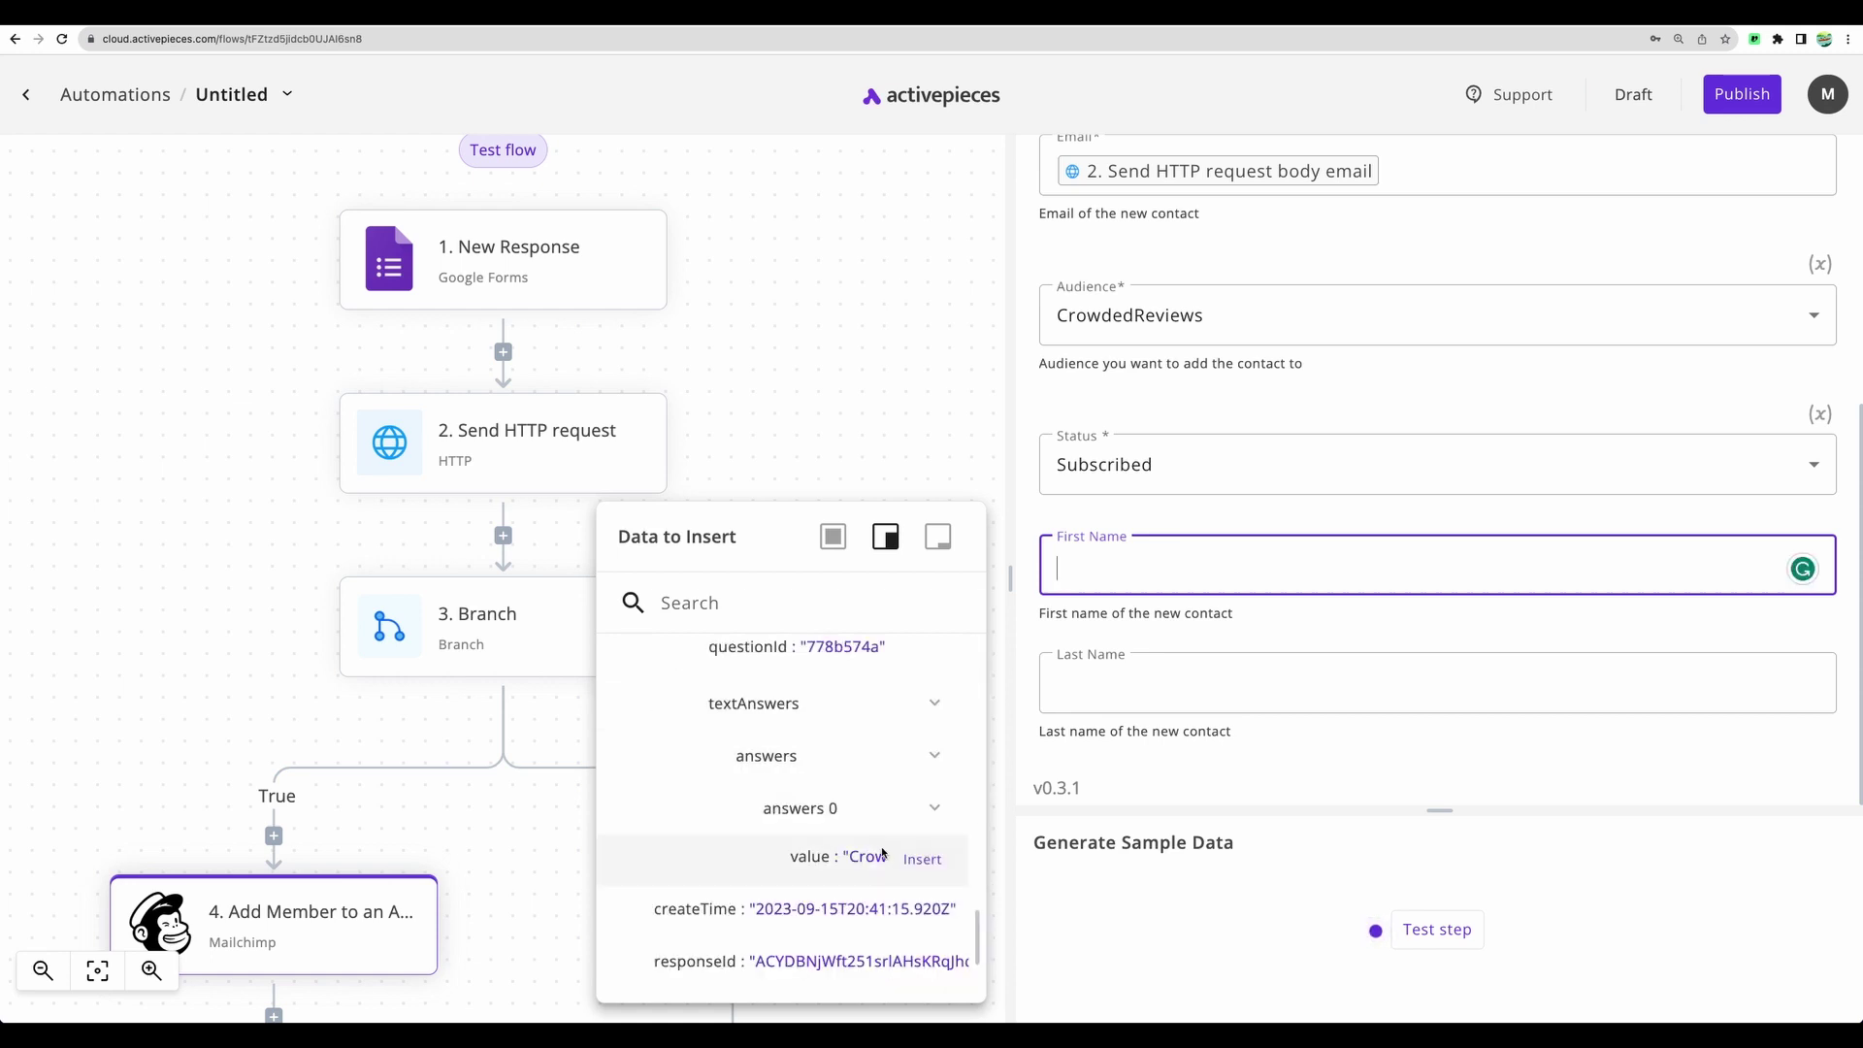
click(831, 857)
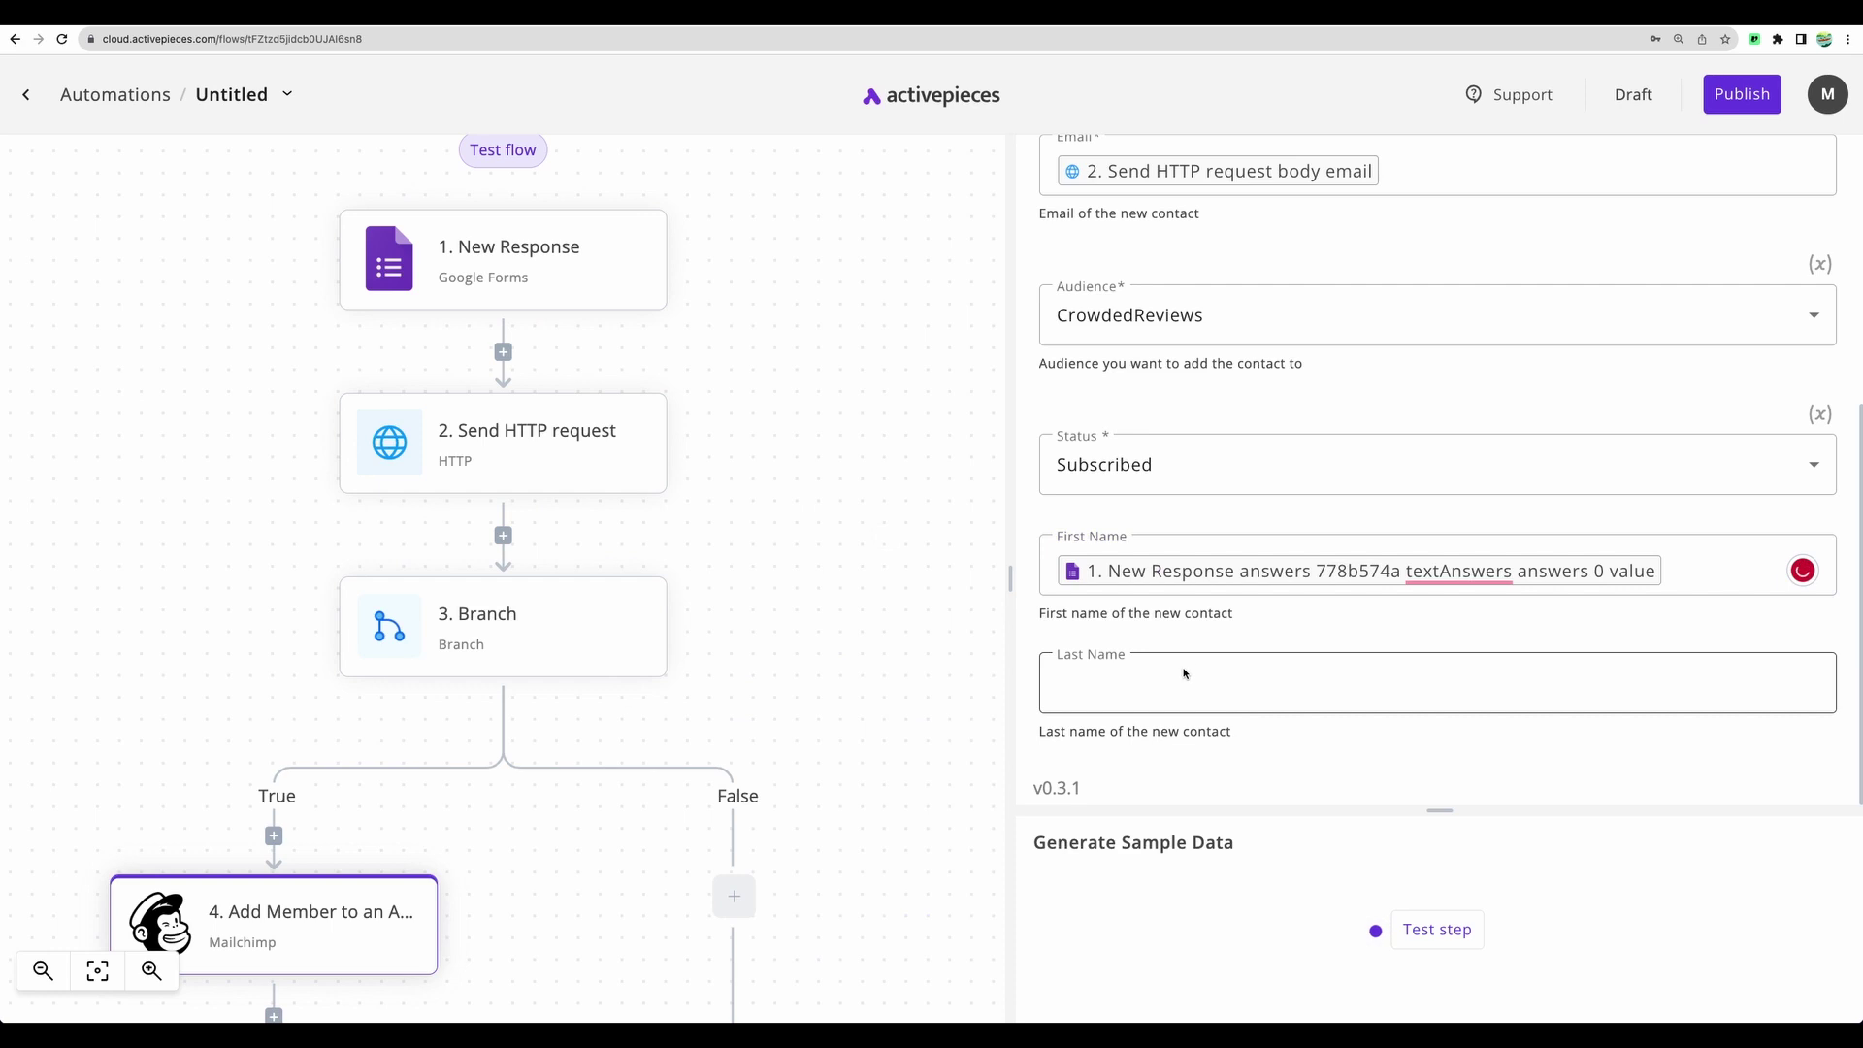
Search 'goog' and add a Google Sheets step to the False branch, widening the canvas.
click(734, 896)
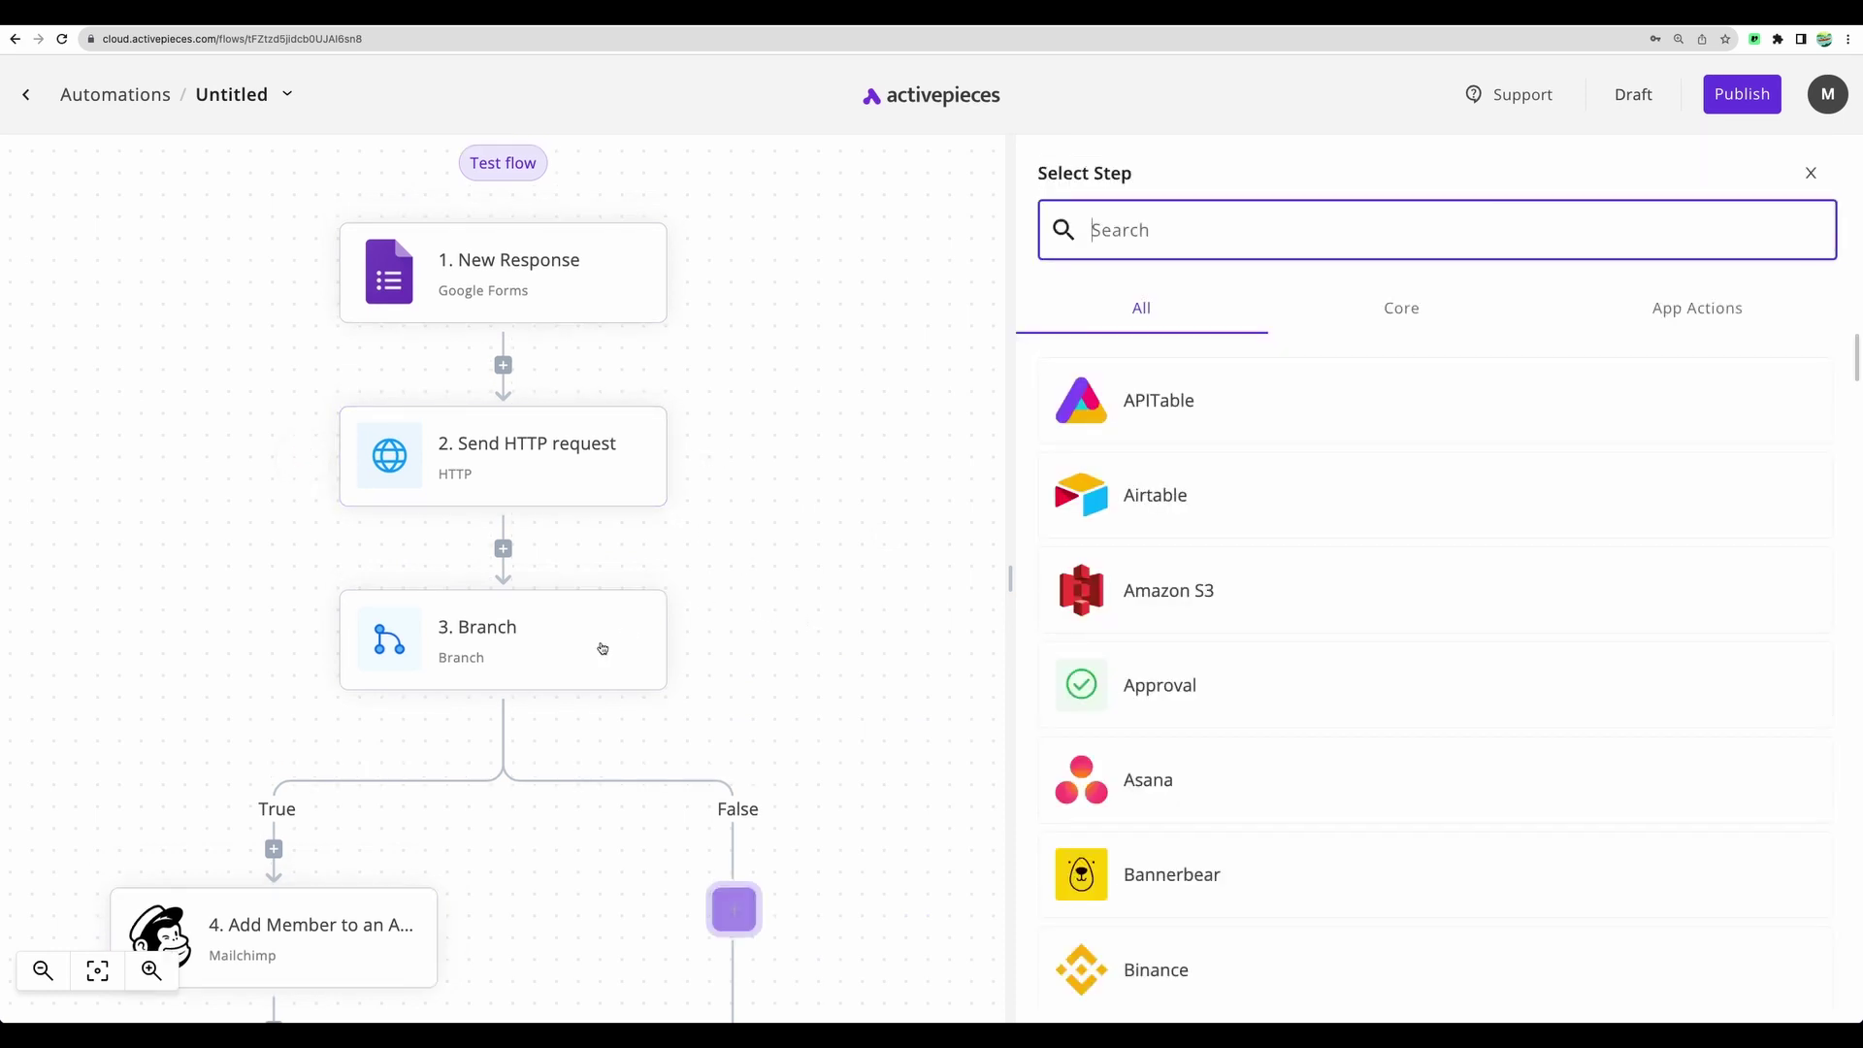
scroll(795, 754, down, 3)
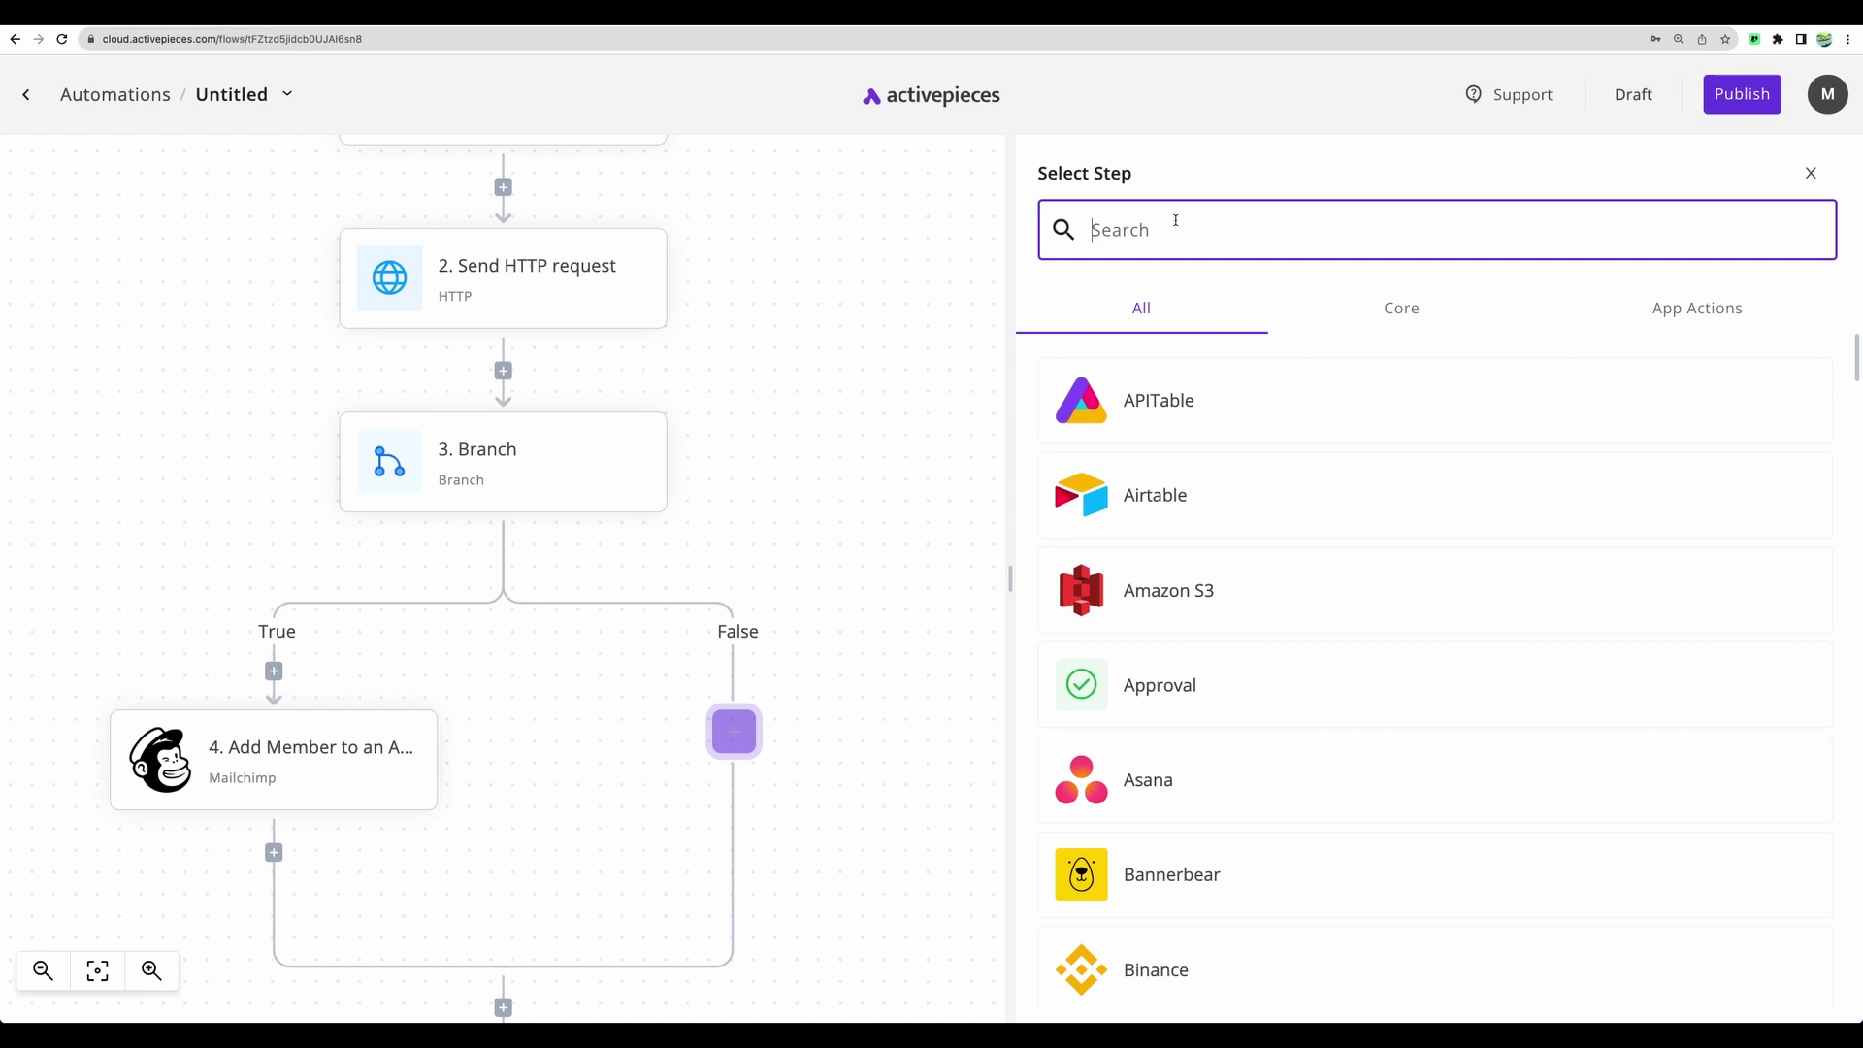
text(goog)
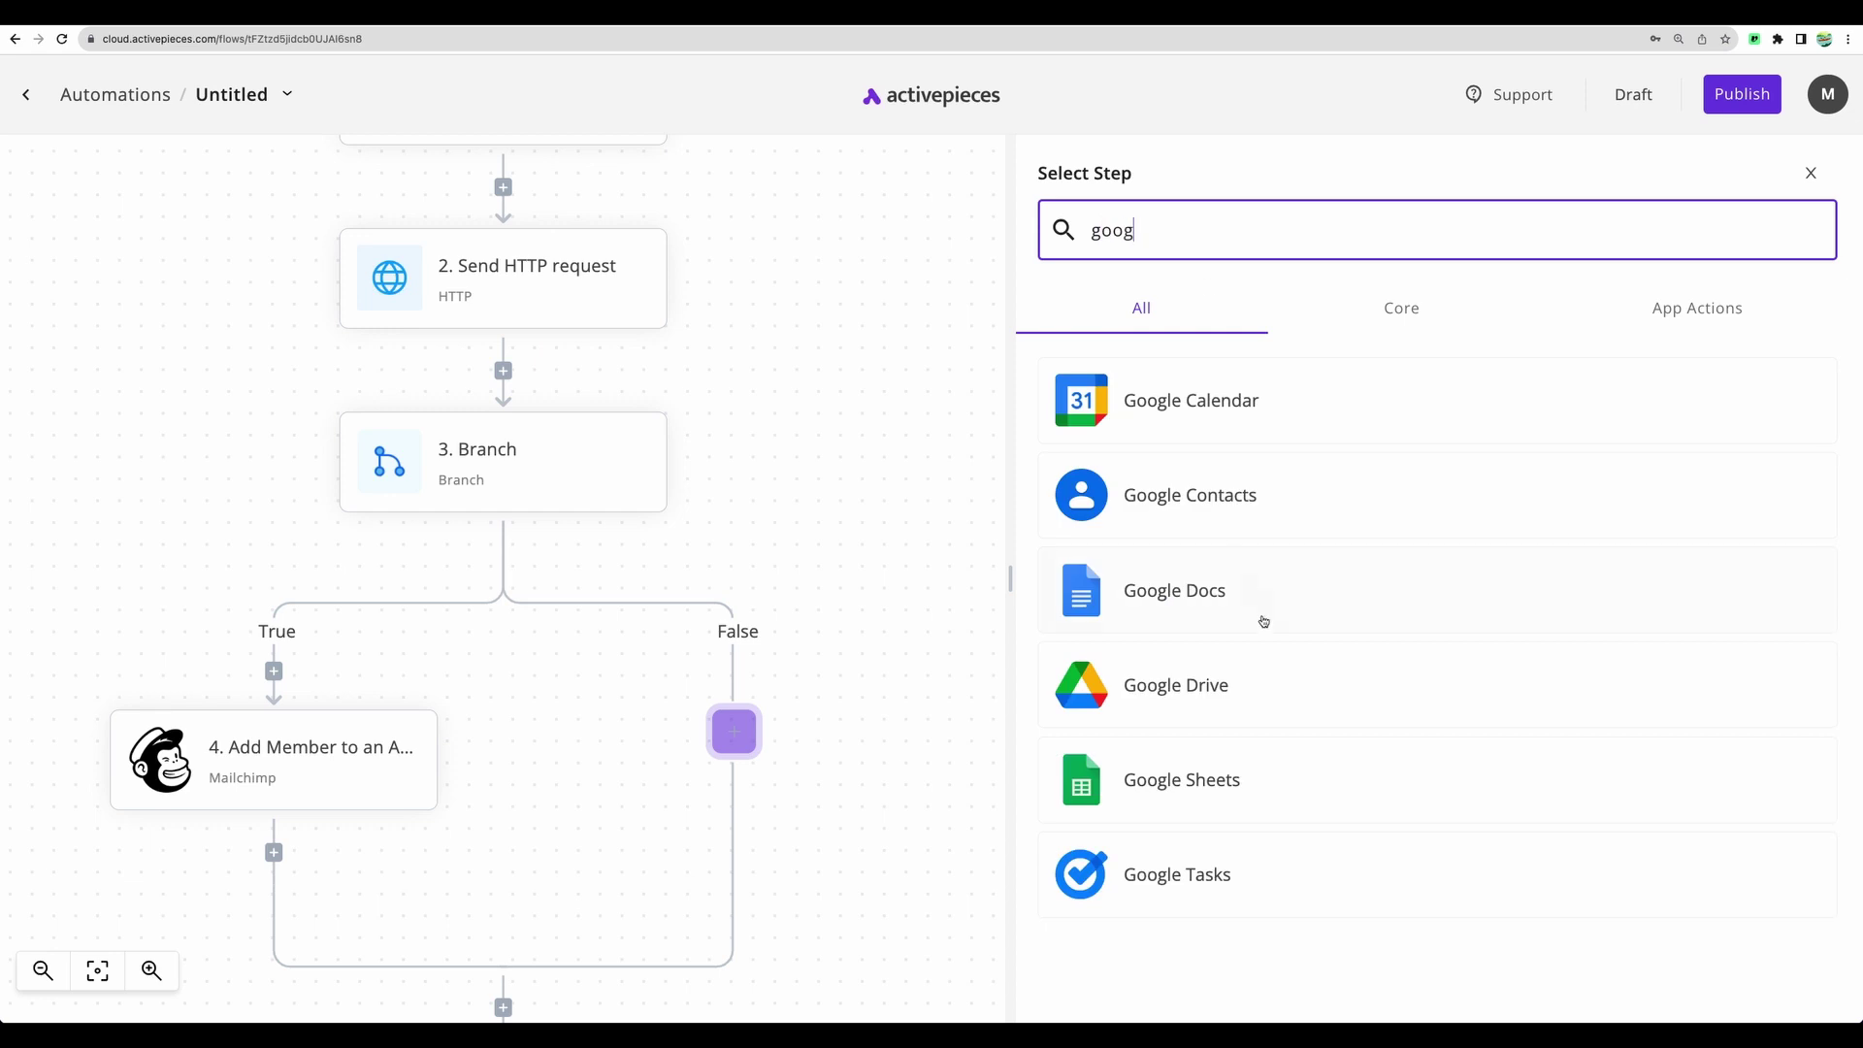
click(1252, 777)
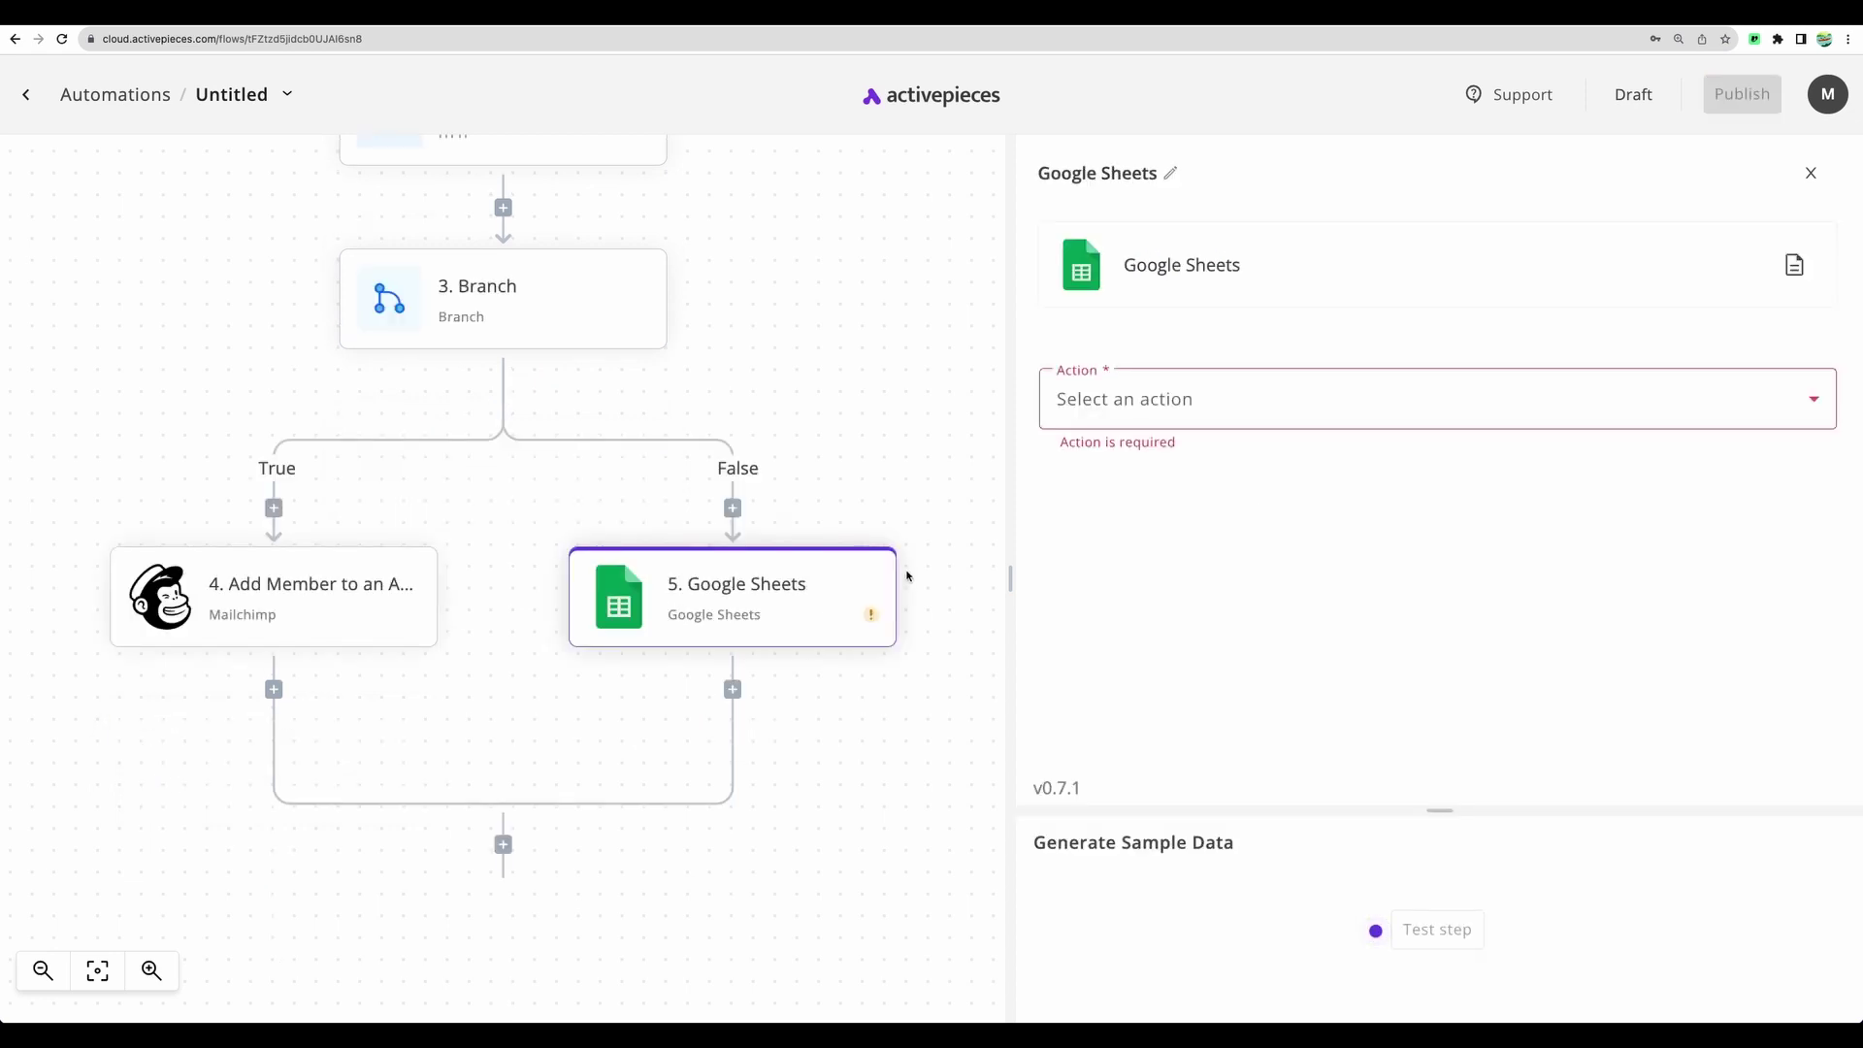
drag(1005, 471, 1248, 475)
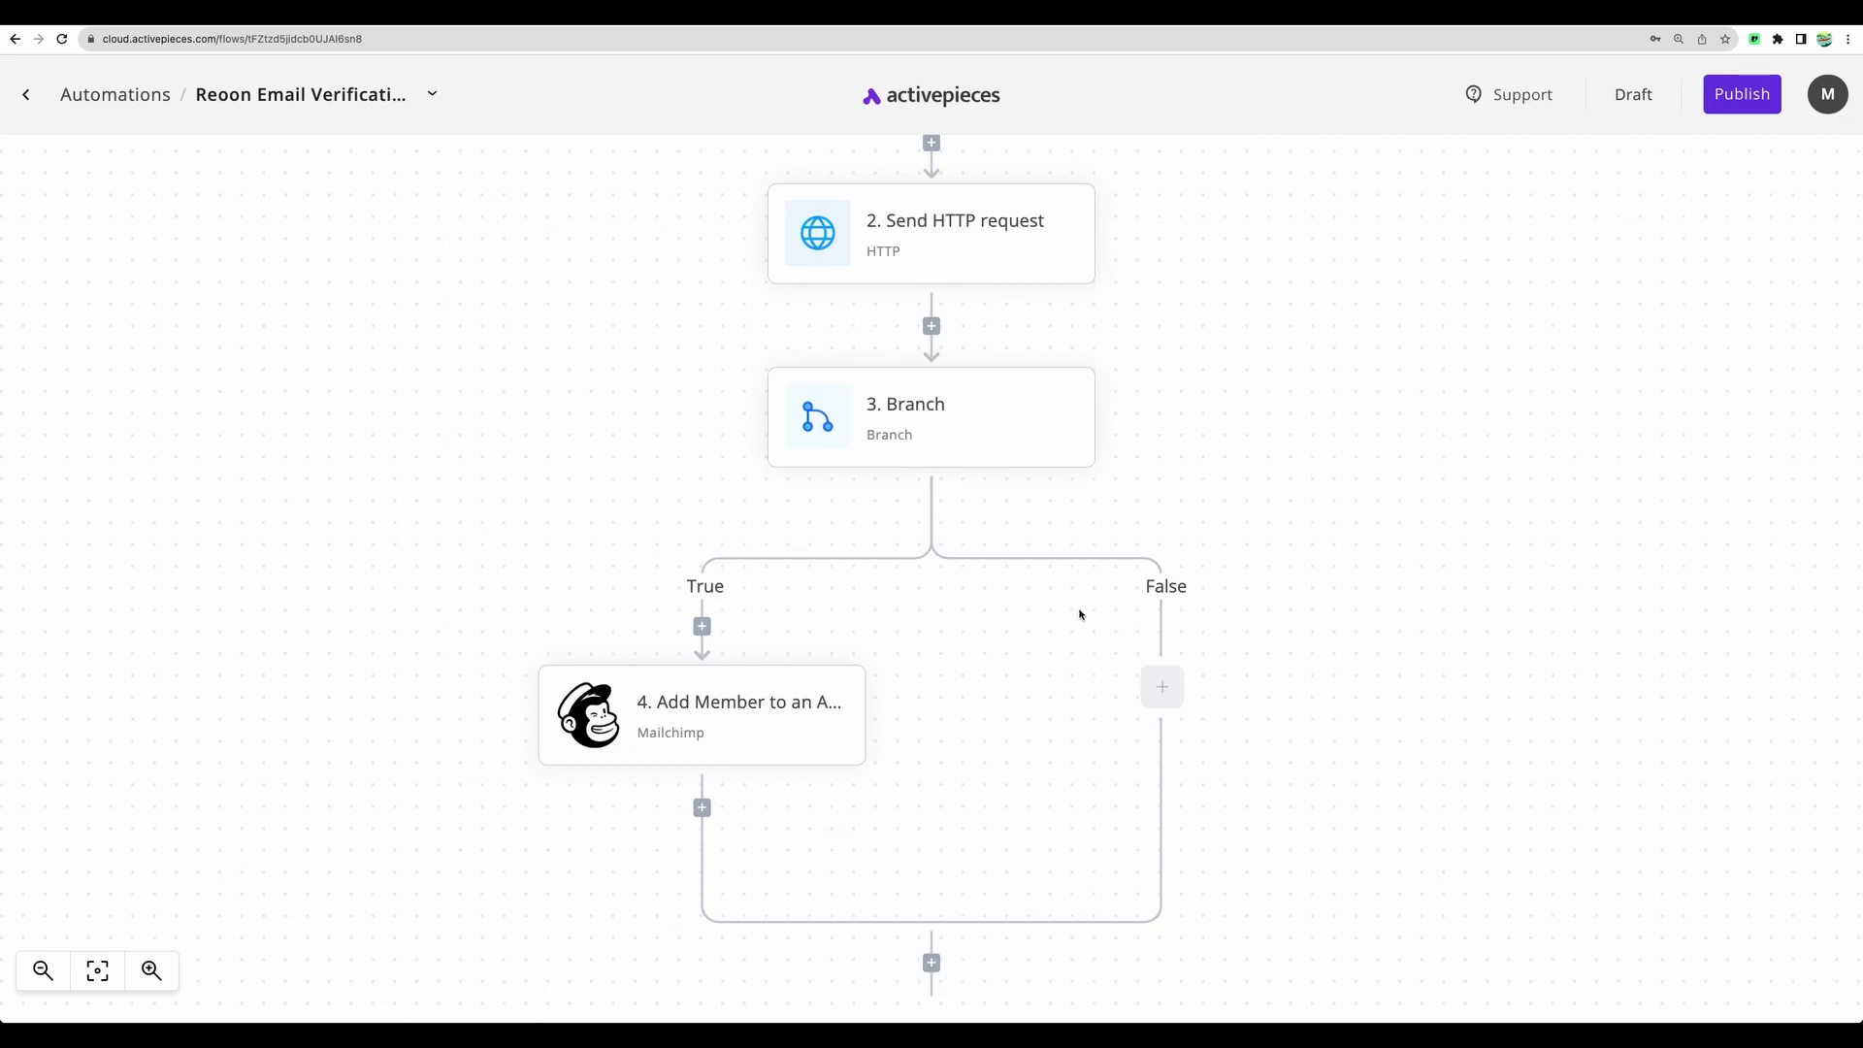
scroll(750, 533, up, 1)
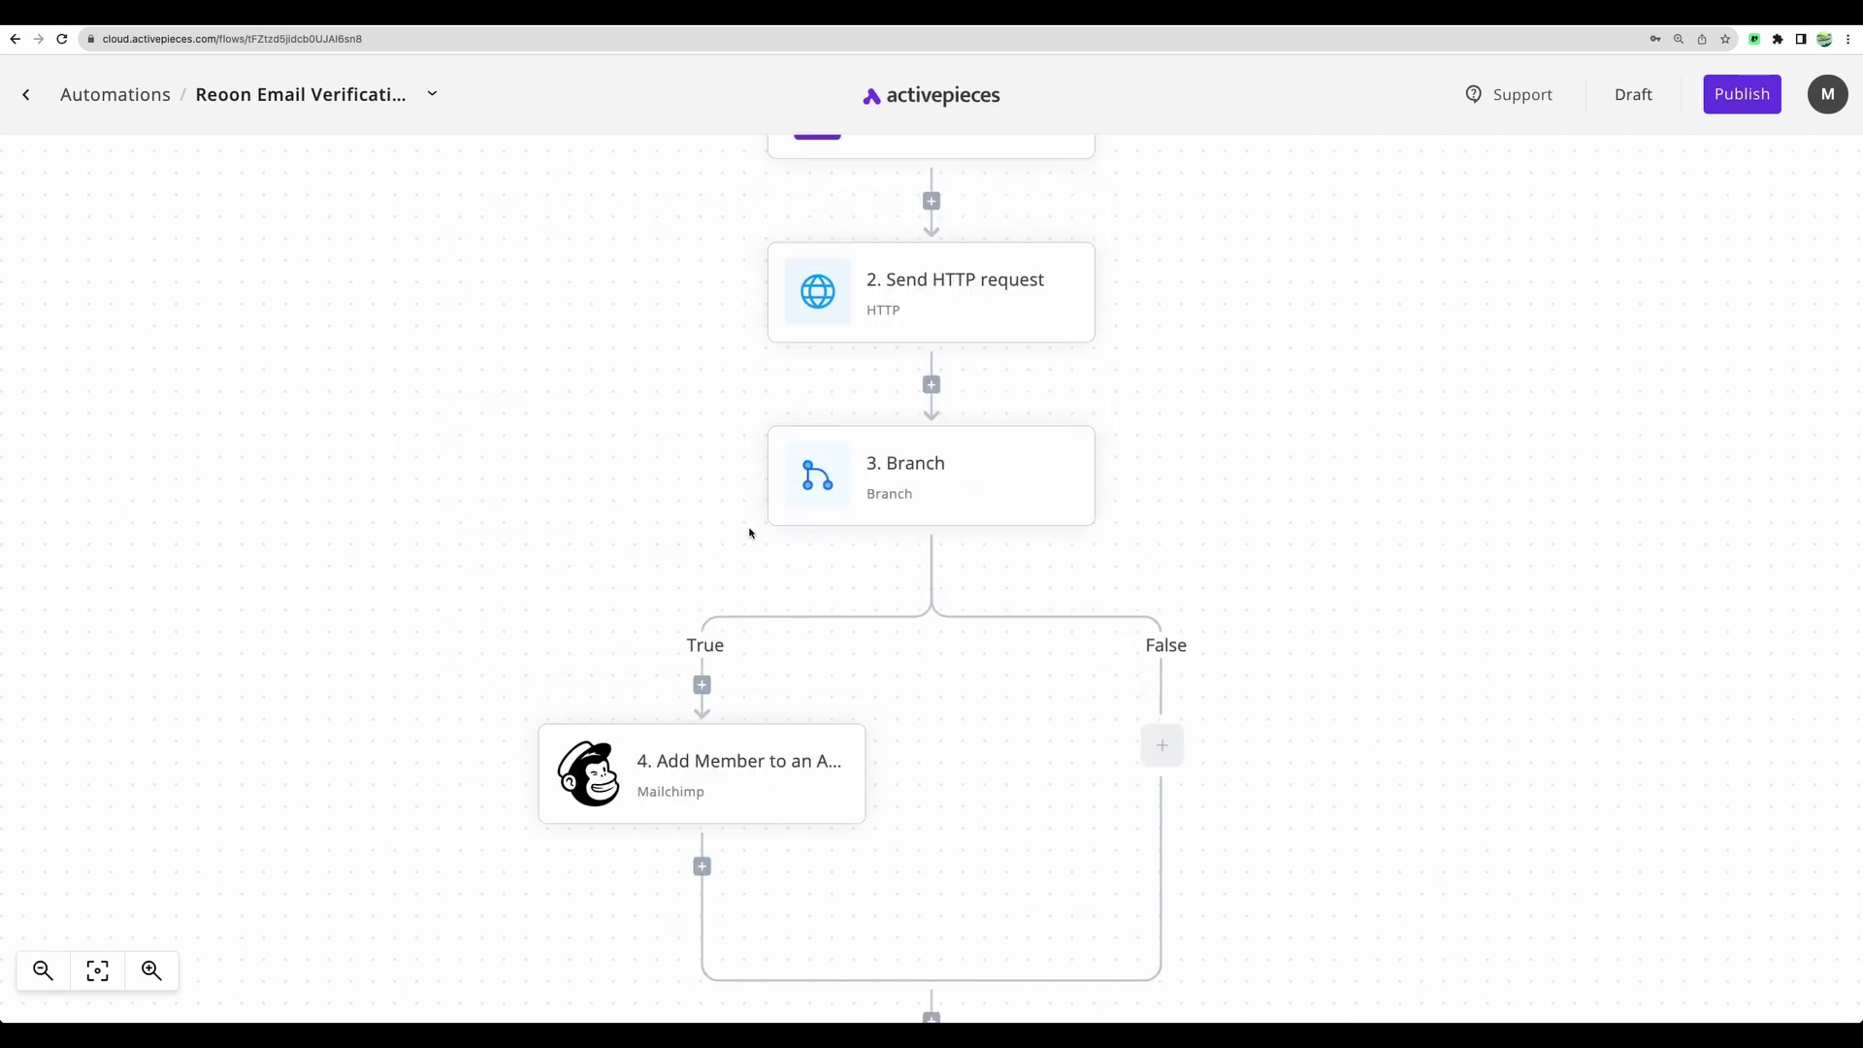
Publish the flow and switch to the Contact information form tab.
click(1742, 97)
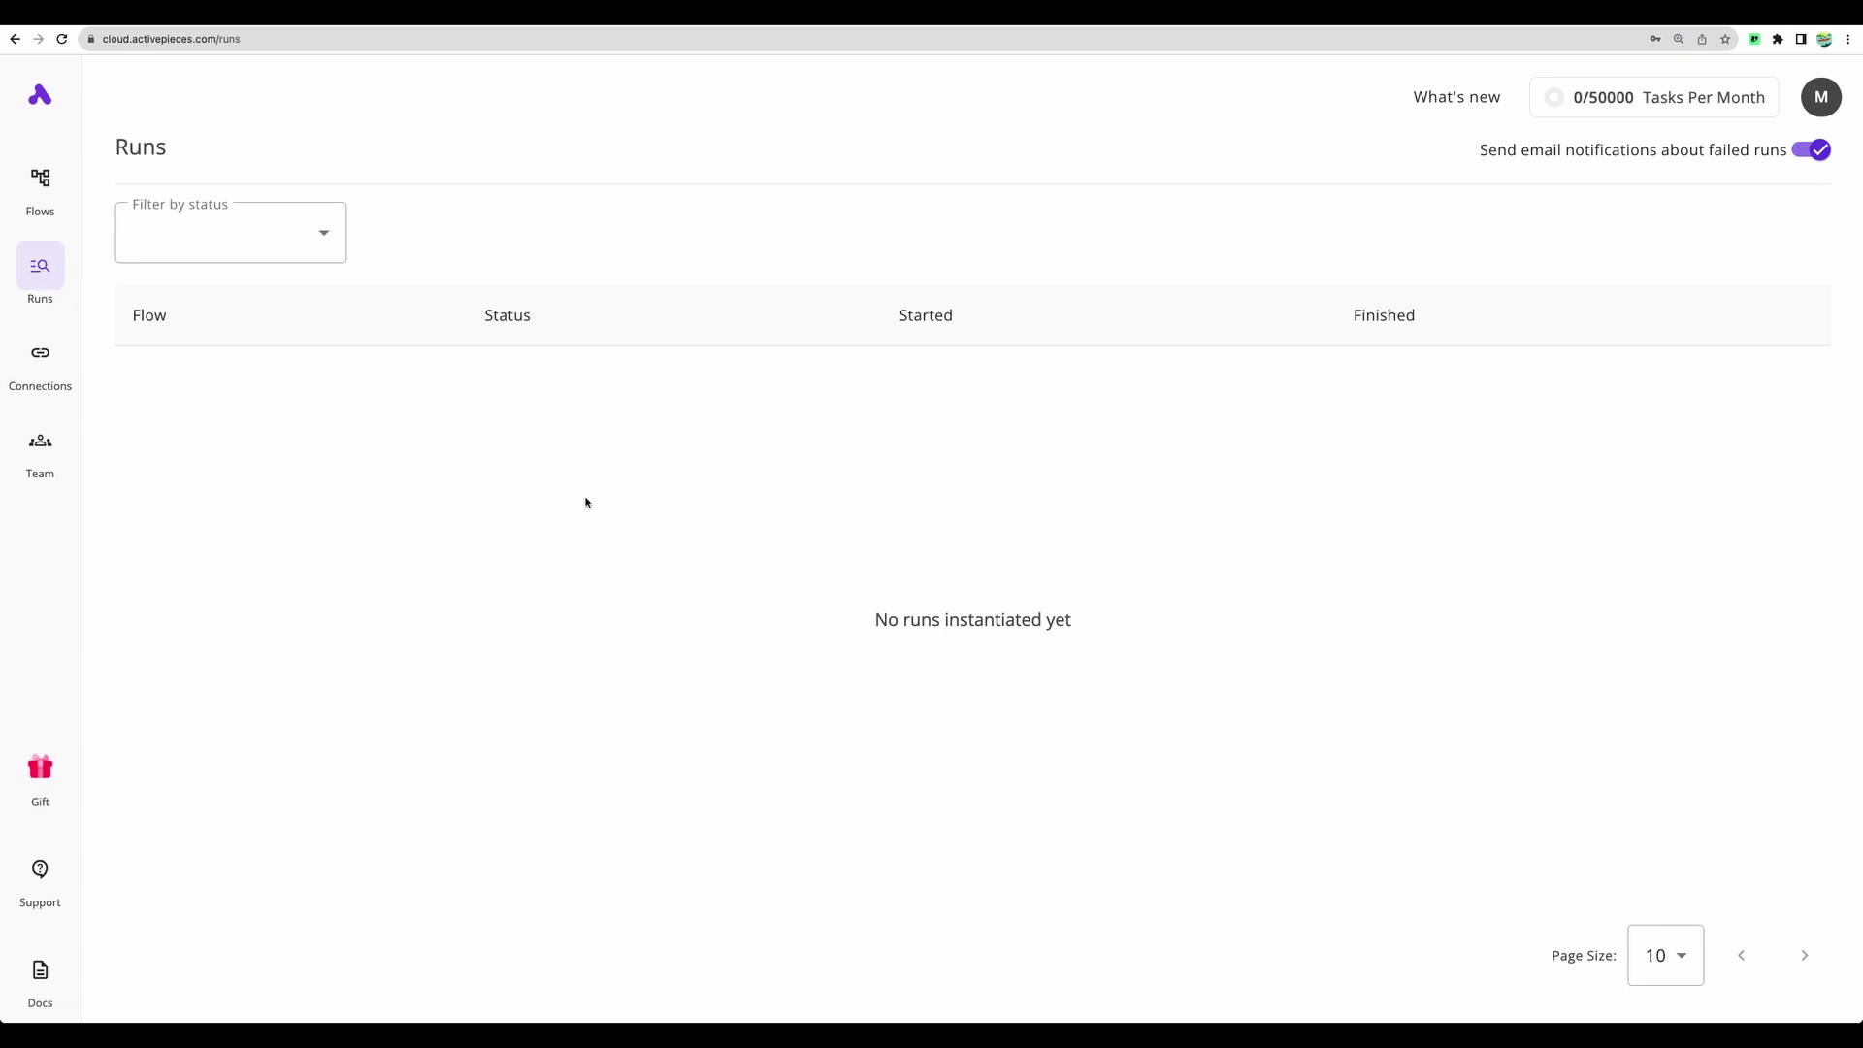
key(ctrl+Tab)
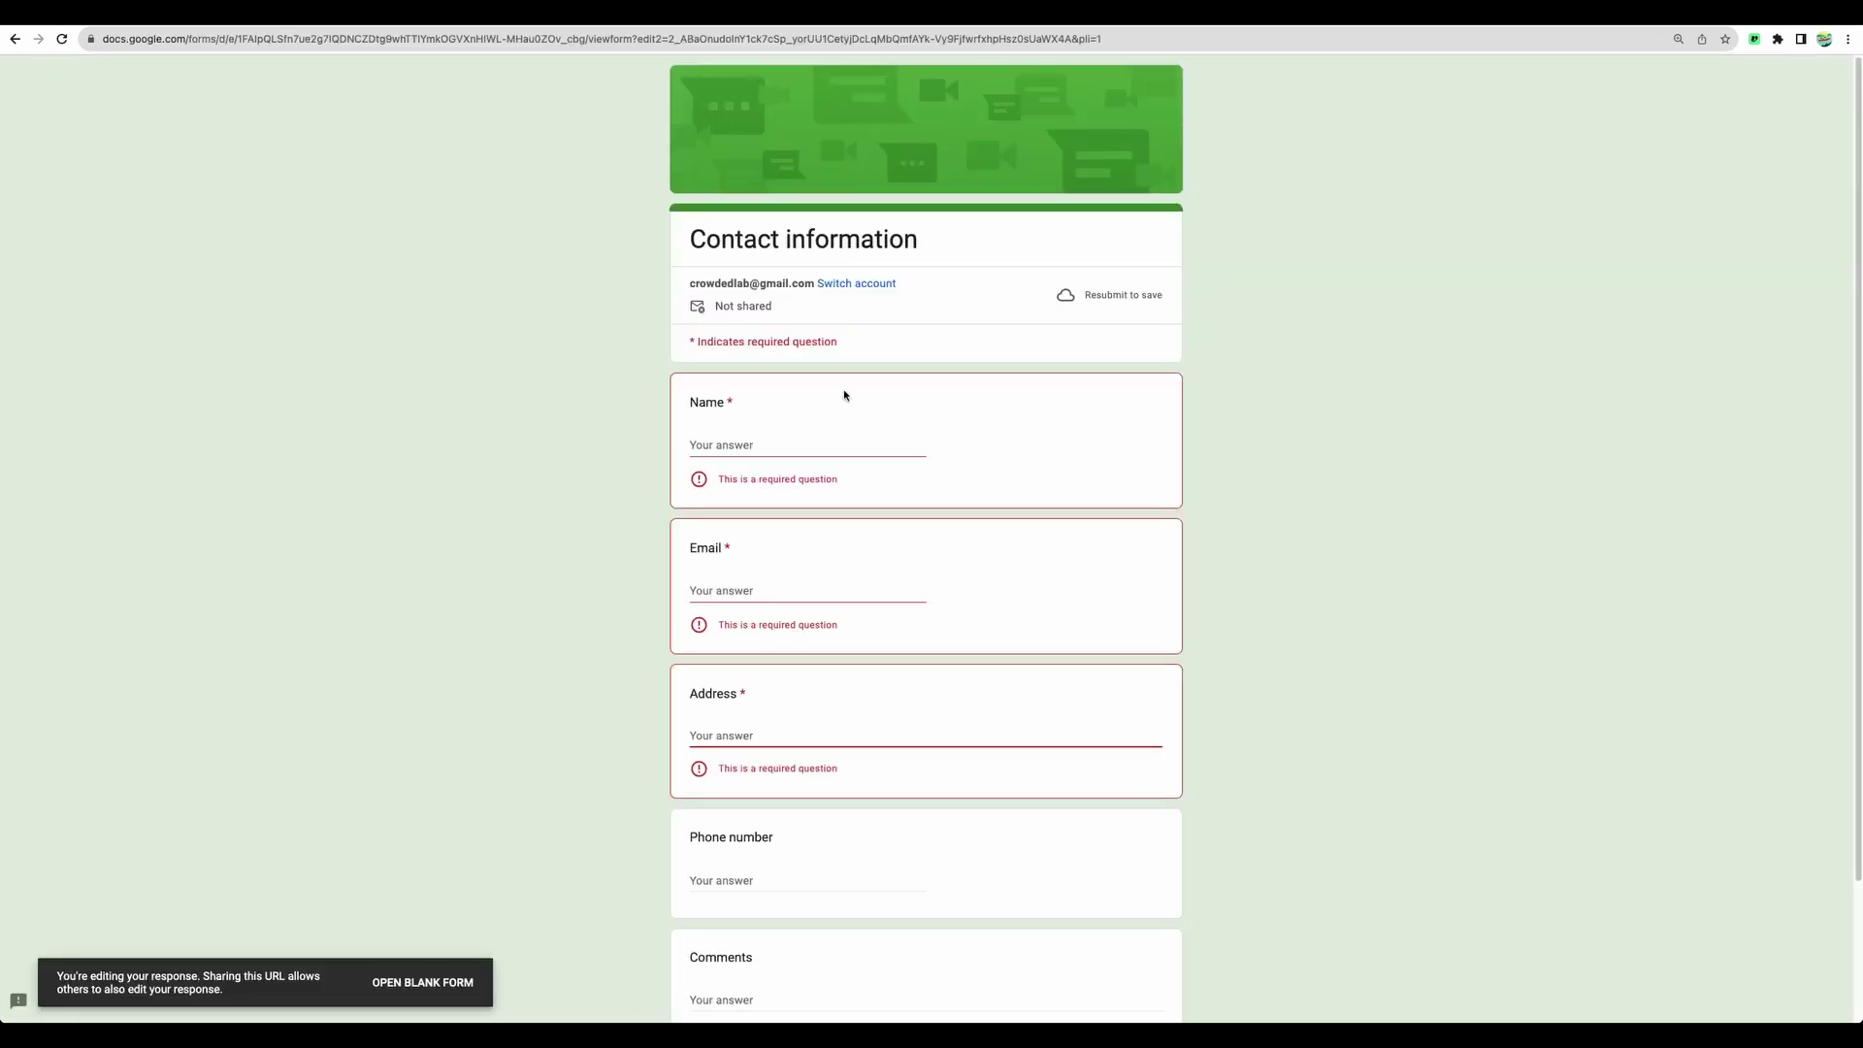
Submit a completed Contact information response and return to the Activepieces runs tab.
click(781, 443)
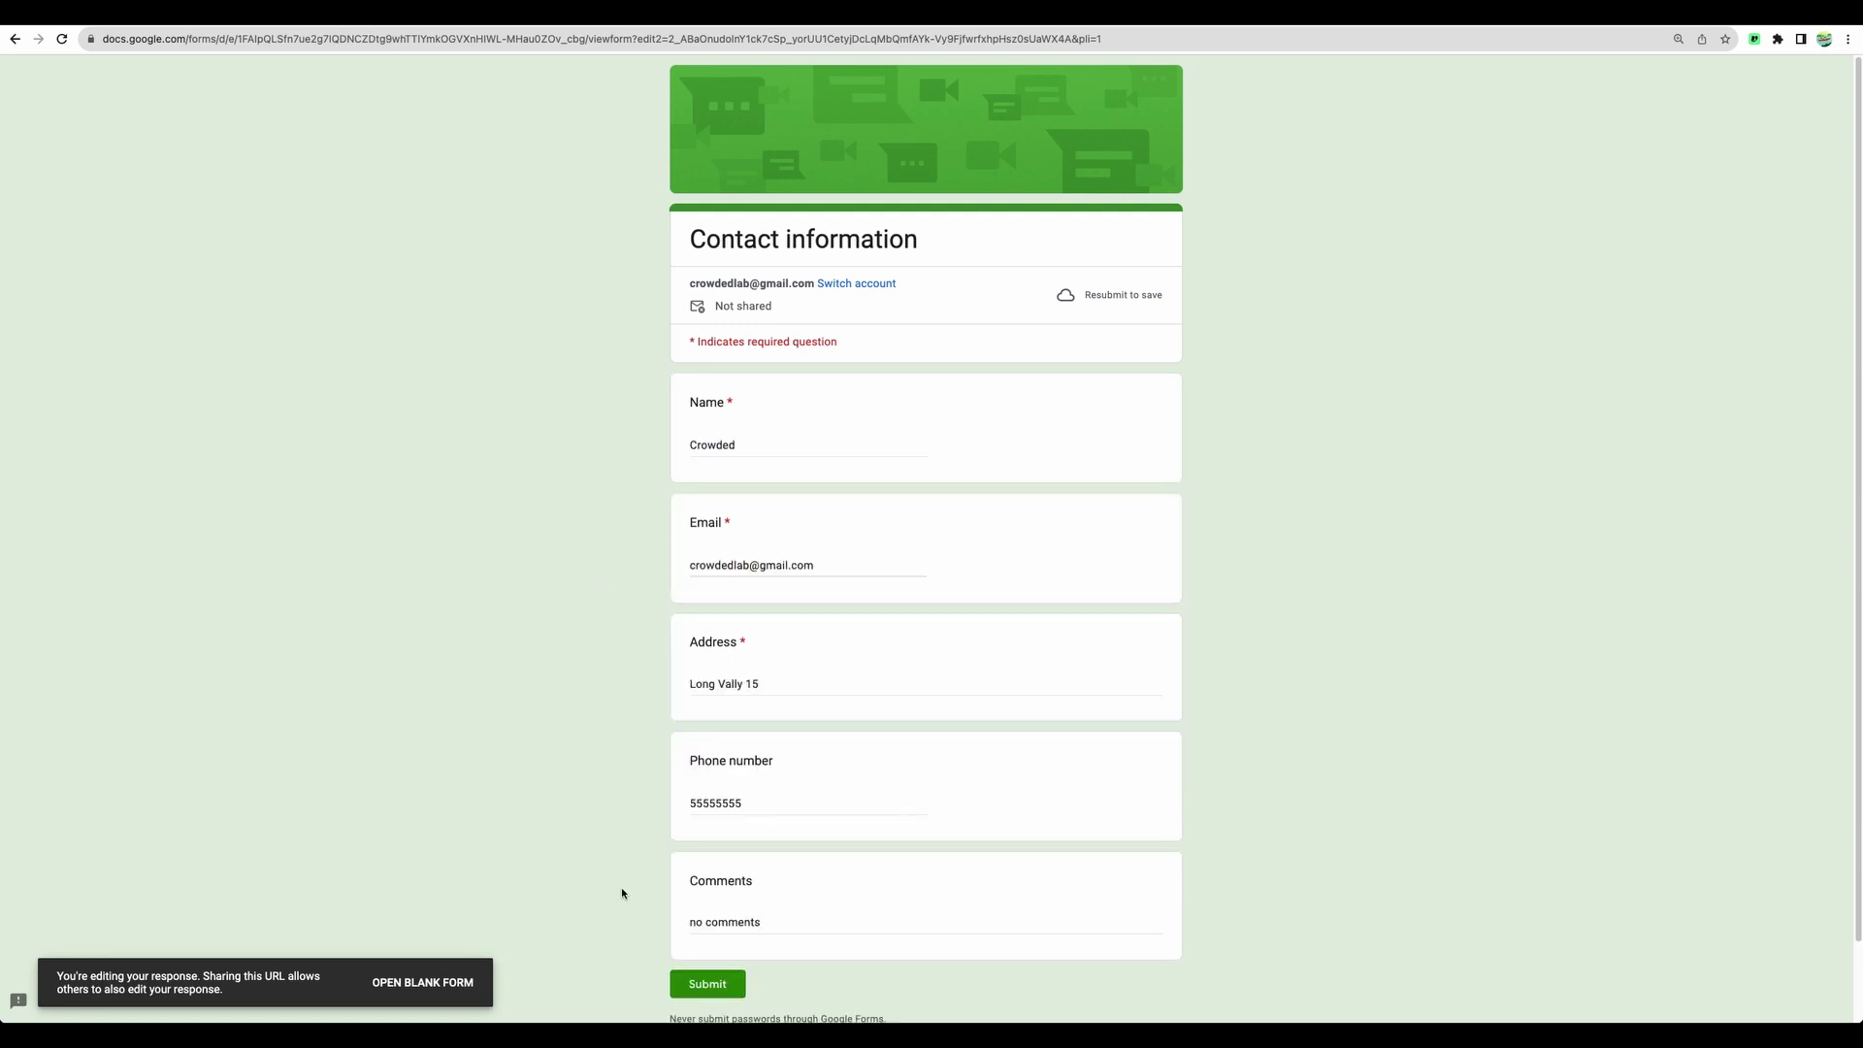
click(694, 985)
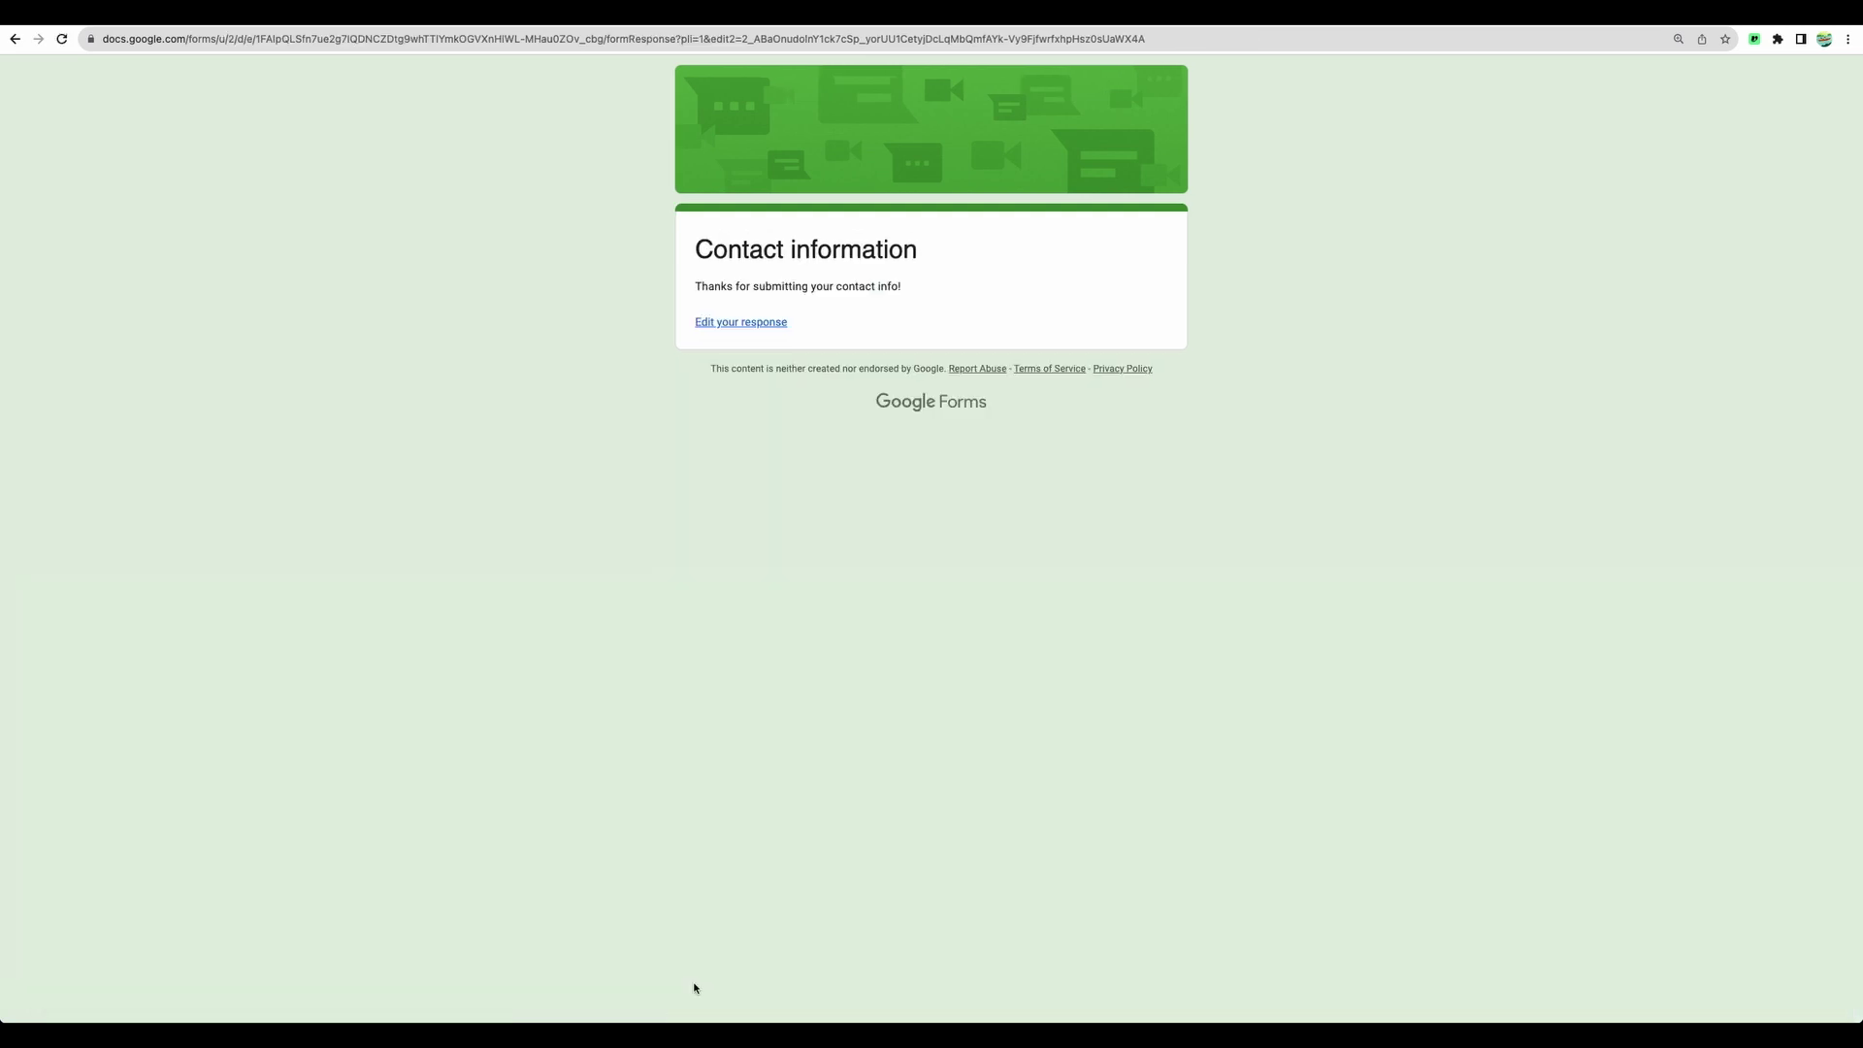
key(ctrl+shift+Tab)
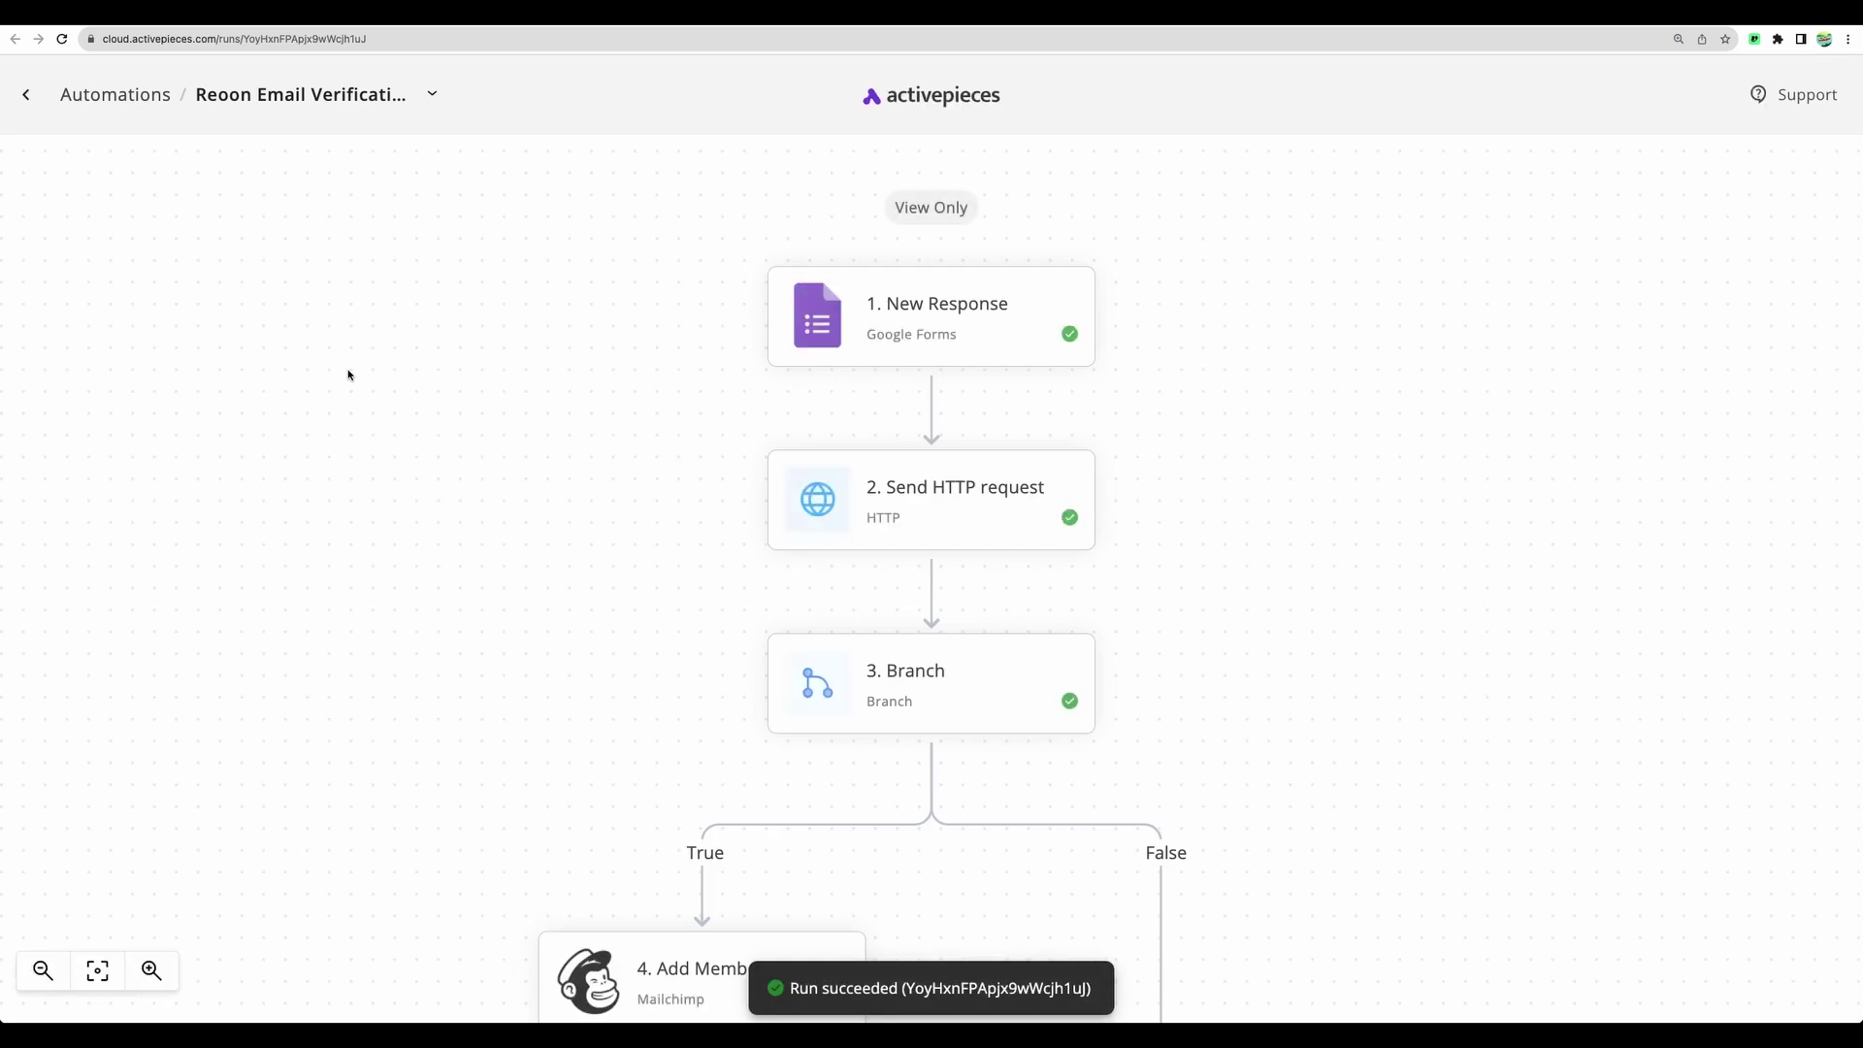
Scroll through the succeeded run to confirm every step has a green check.
scroll(545, 374, down, 5)
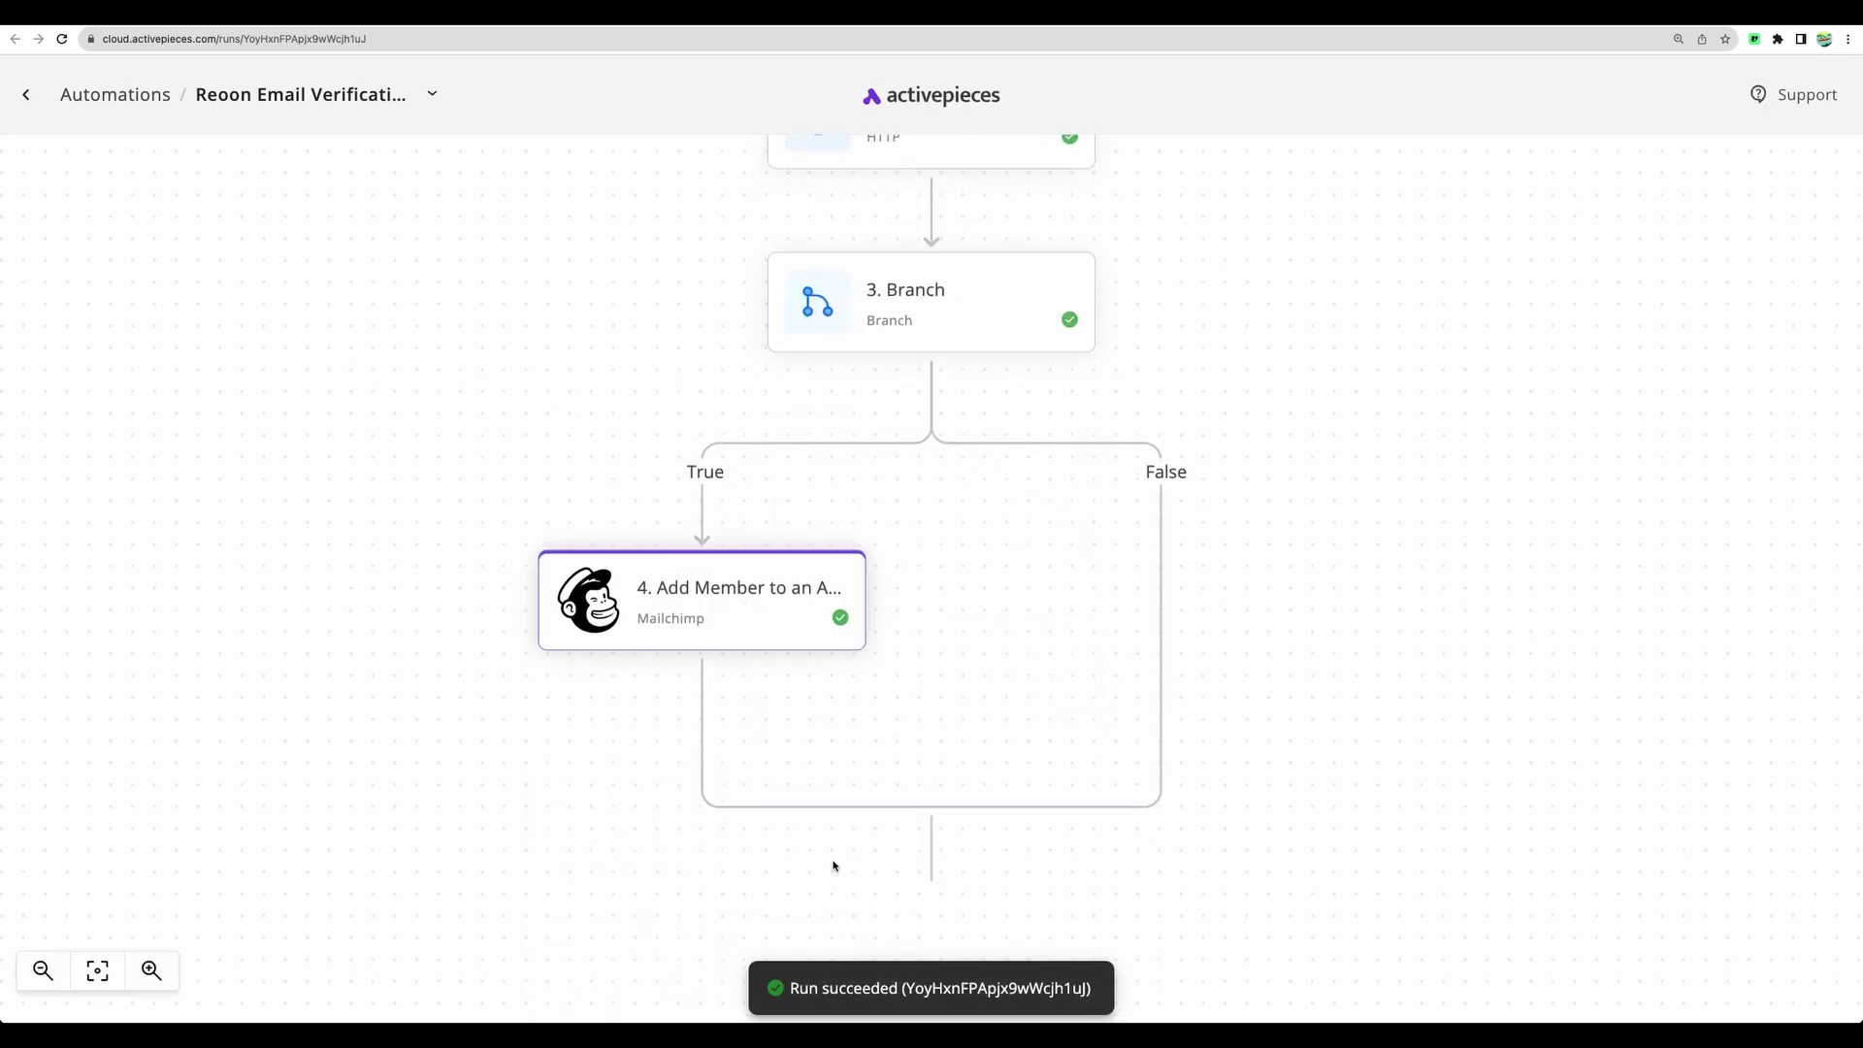
scroll(1011, 596, up, 2)
scroll(1011, 595, up, 1)
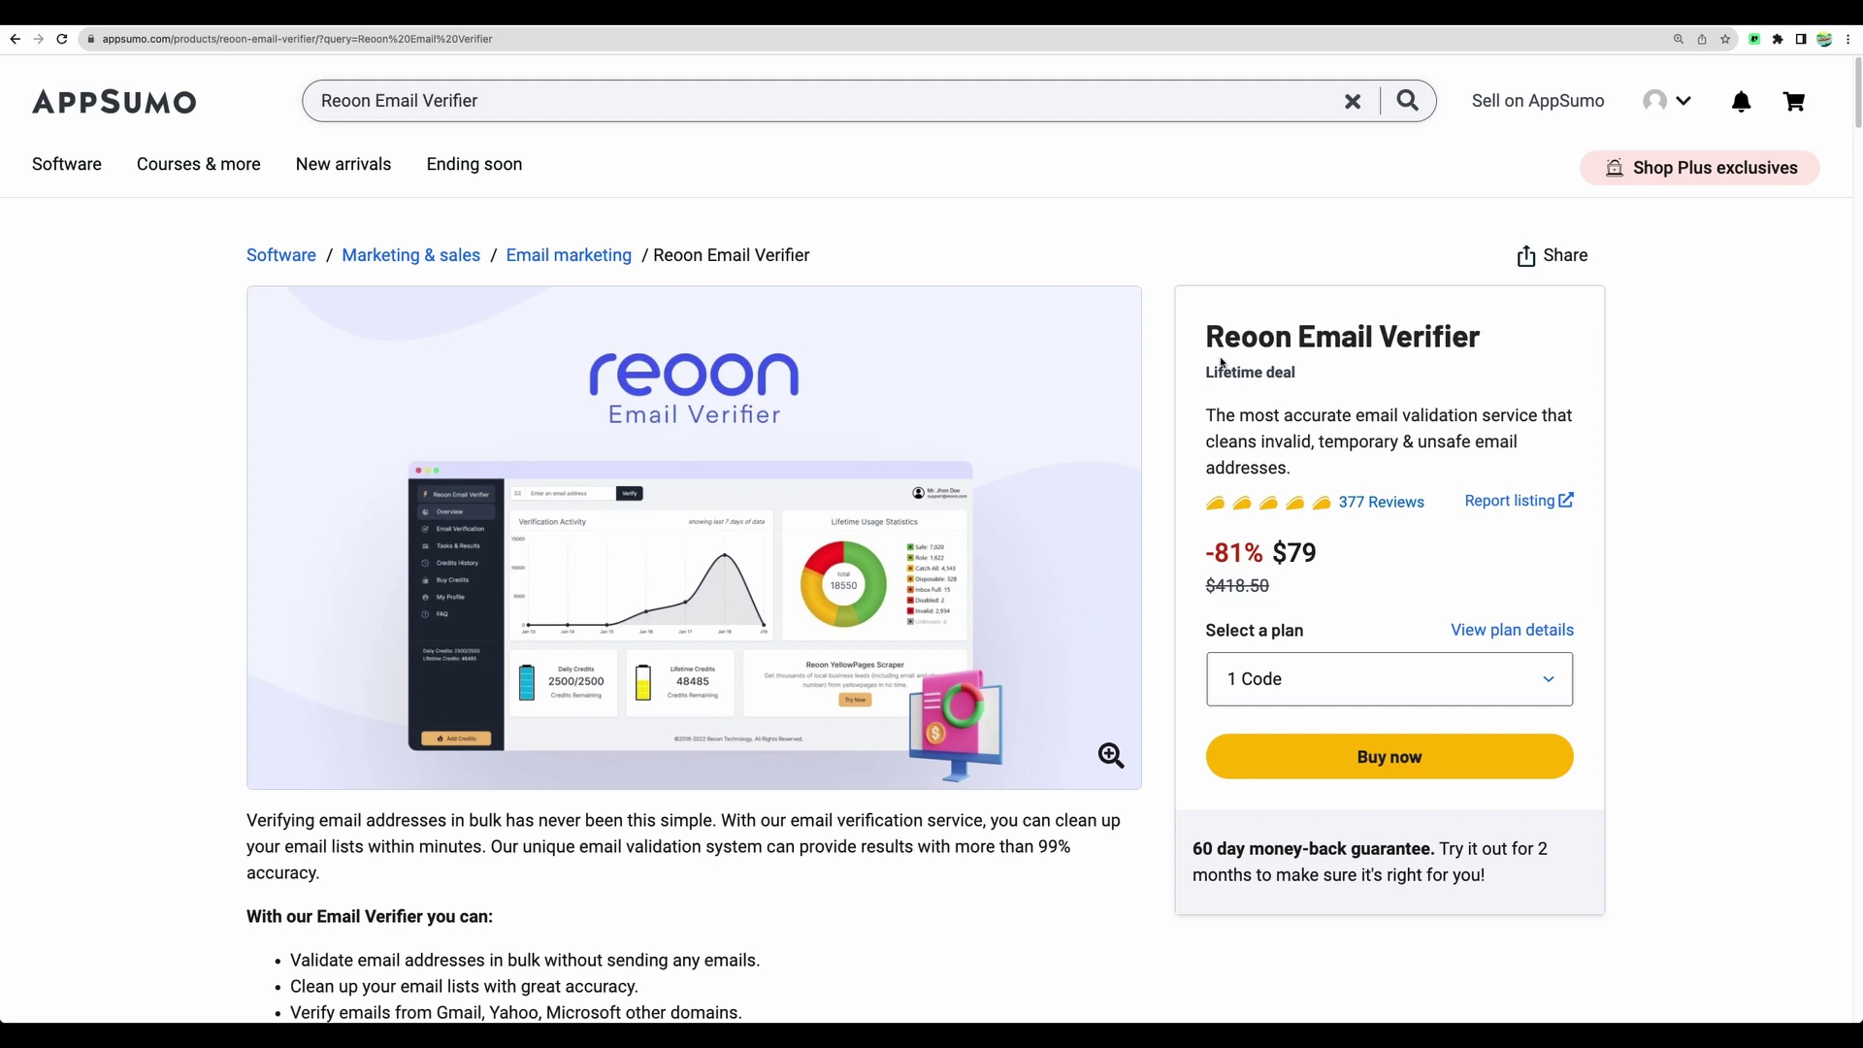
Highlight the Quick API Validation bullet and scroll on to Plans & features.
scroll(998, 475, down, 6)
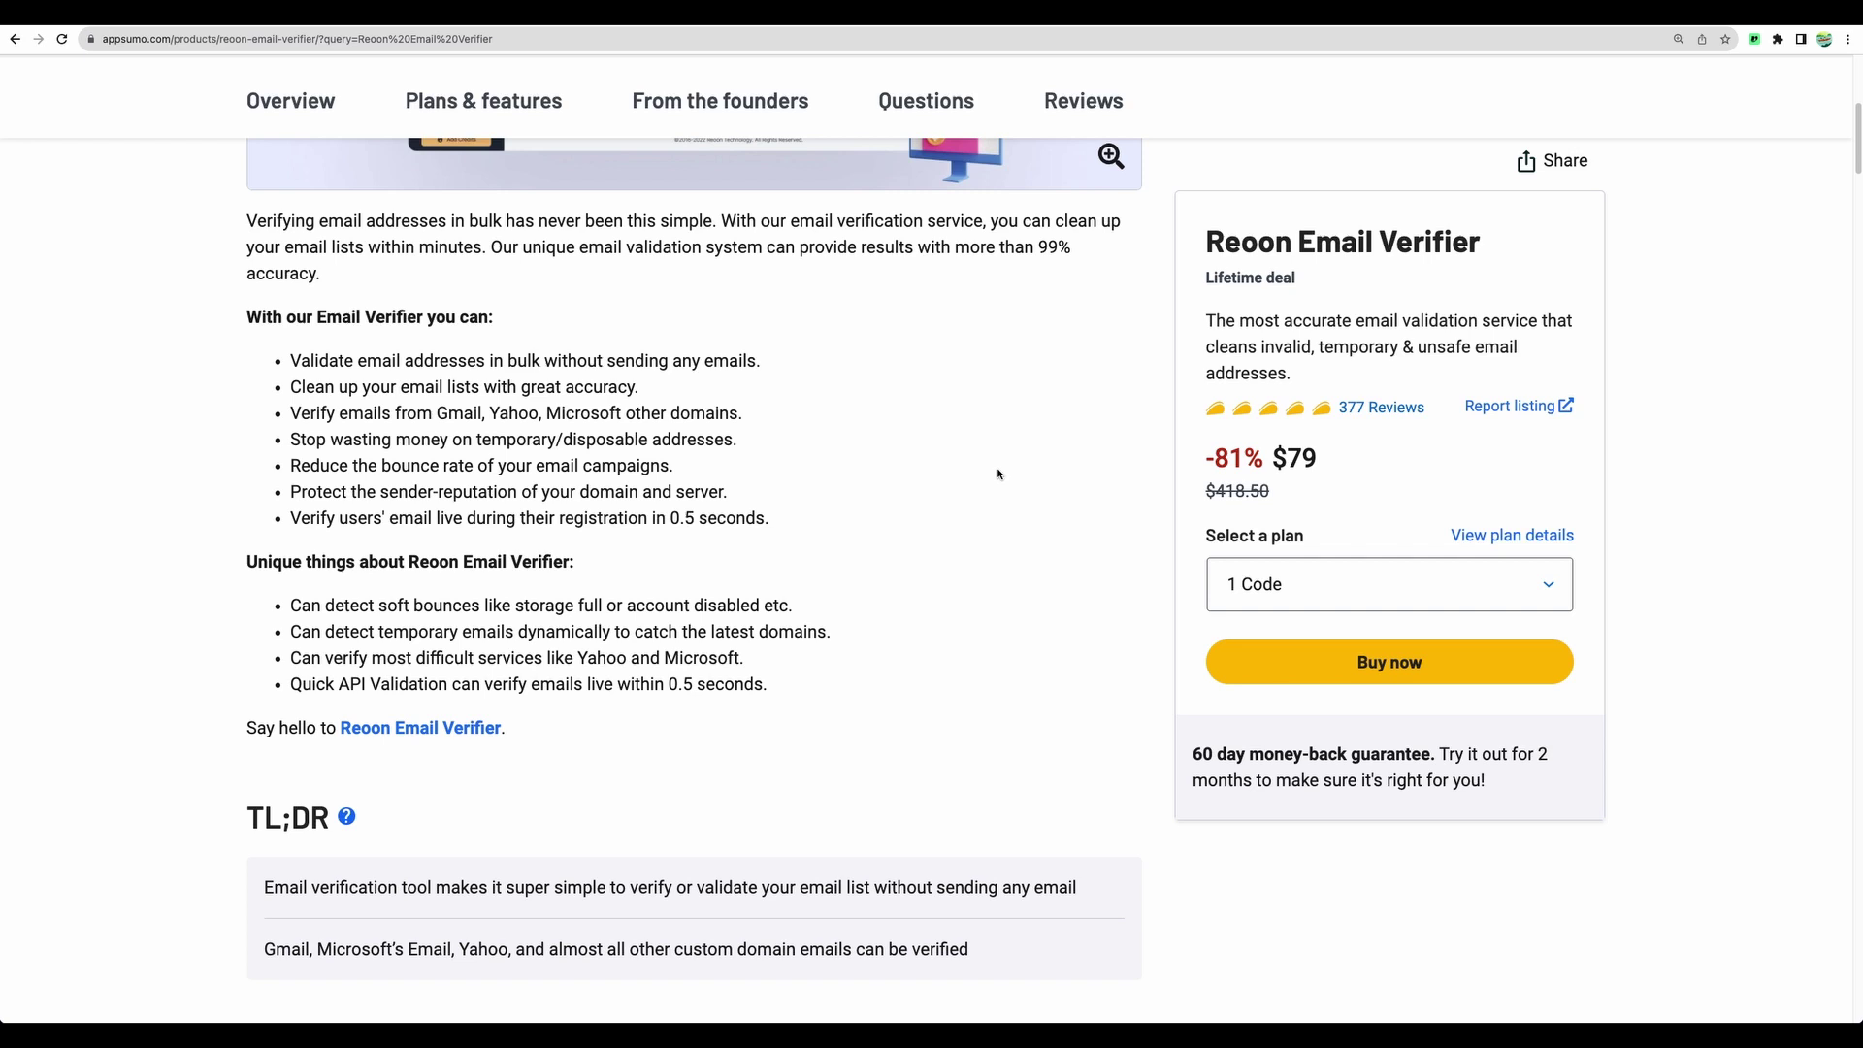
scroll(998, 475, down, 2)
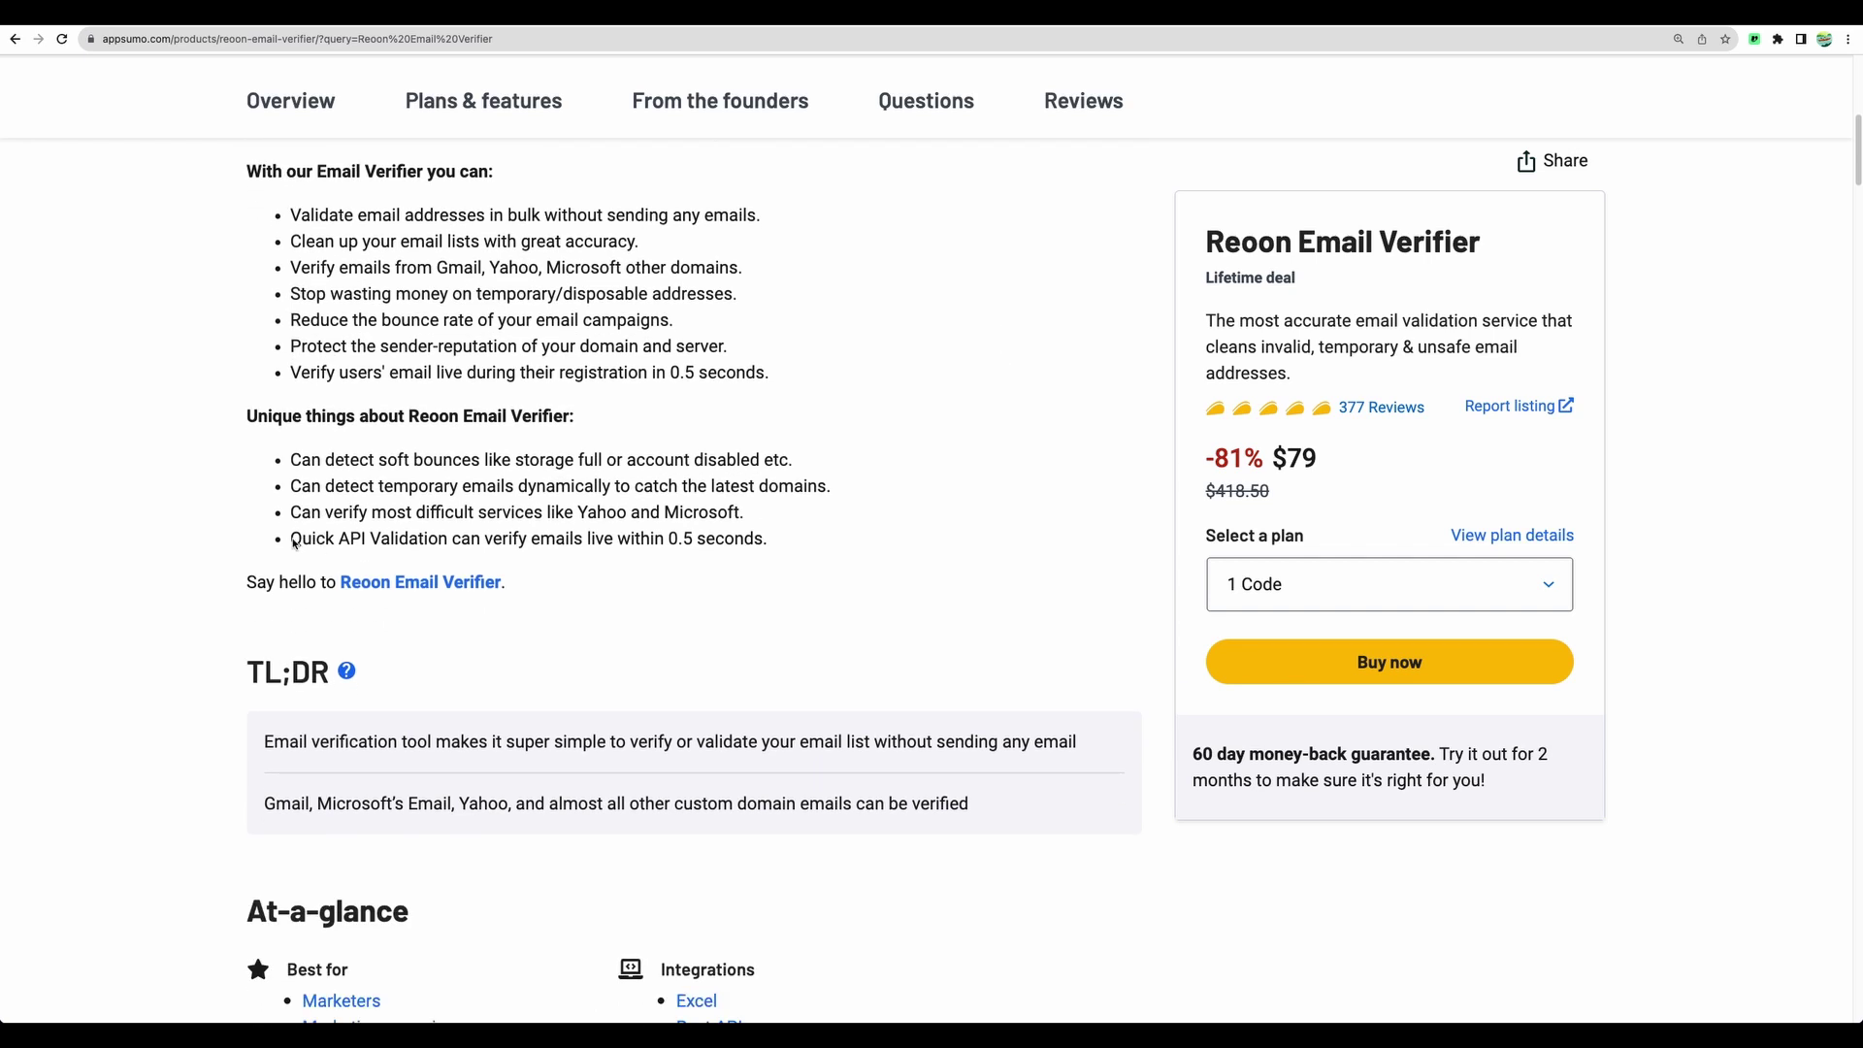
drag(291, 539, 452, 540)
click(462, 540)
drag(295, 540, 595, 539)
scroll(647, 564, down, 1)
scroll(647, 563, down, 20)
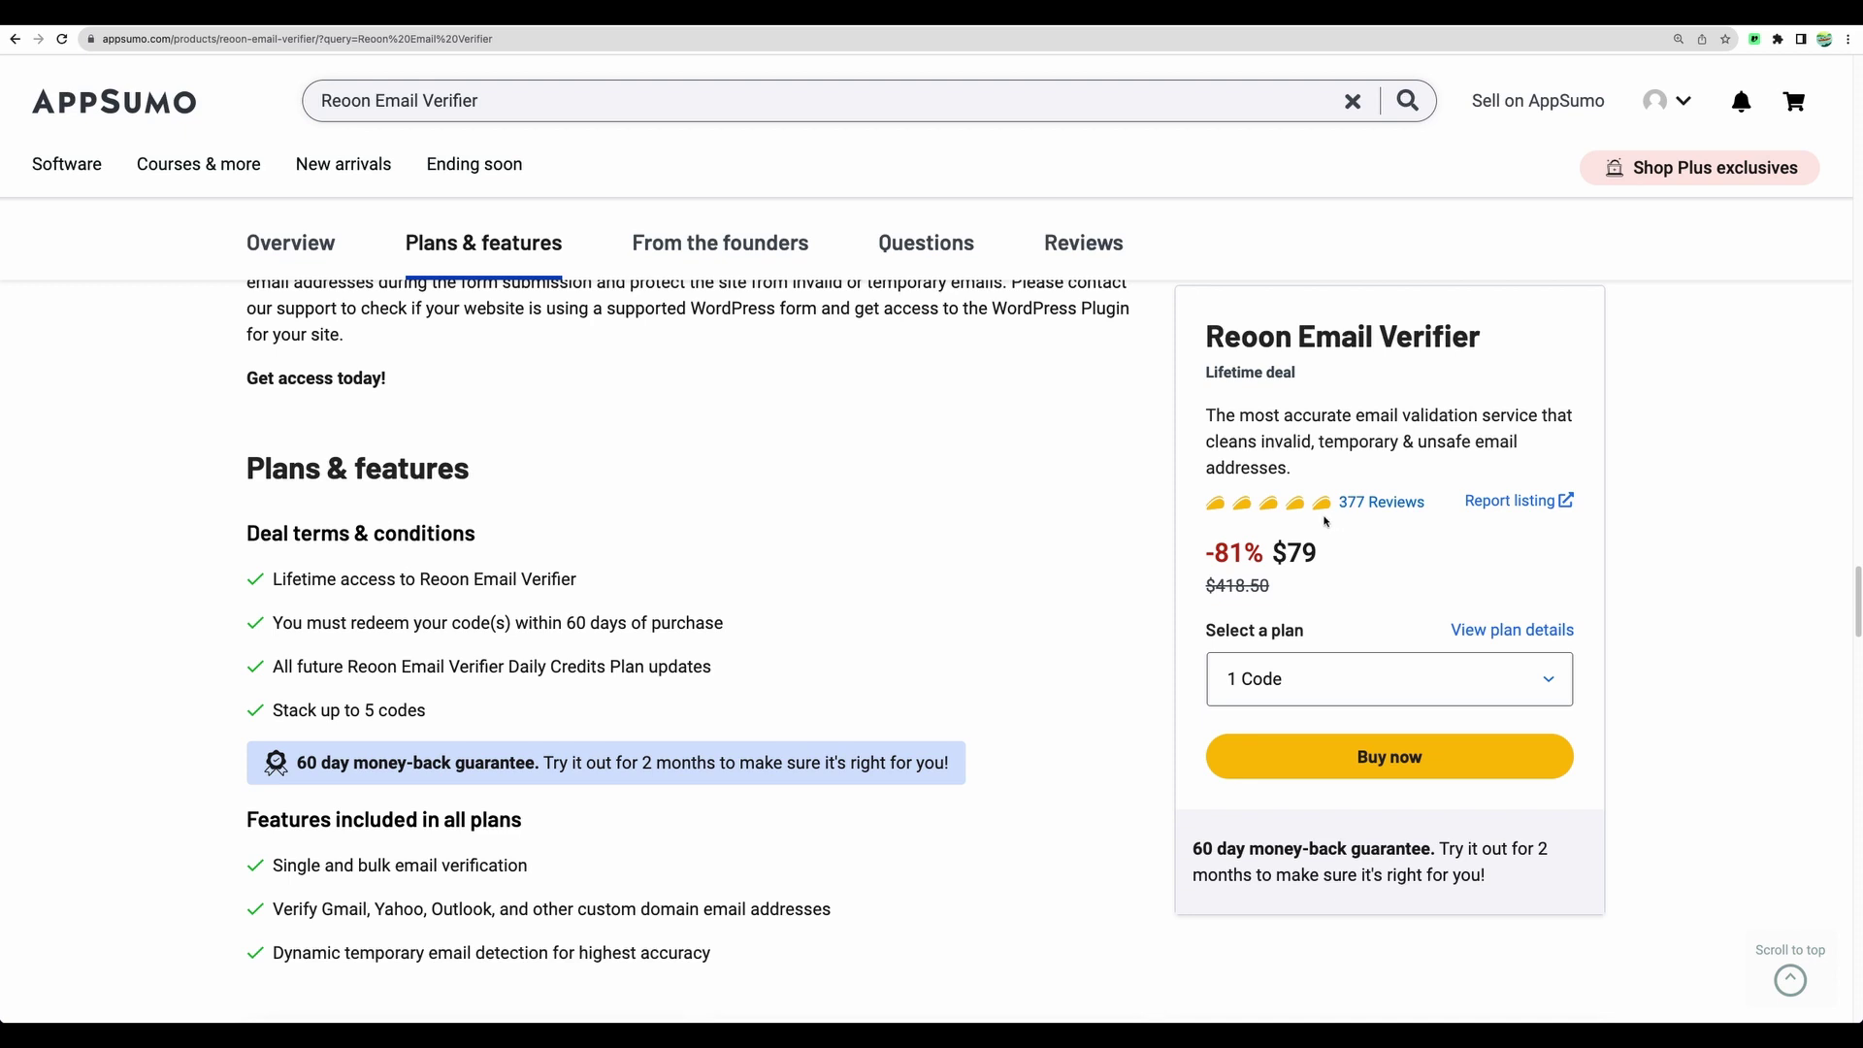
Scroll through the Plan 1, Plan 2 and Plan 5 pricing cards and back to the top.
scroll(1324, 521, down, 6)
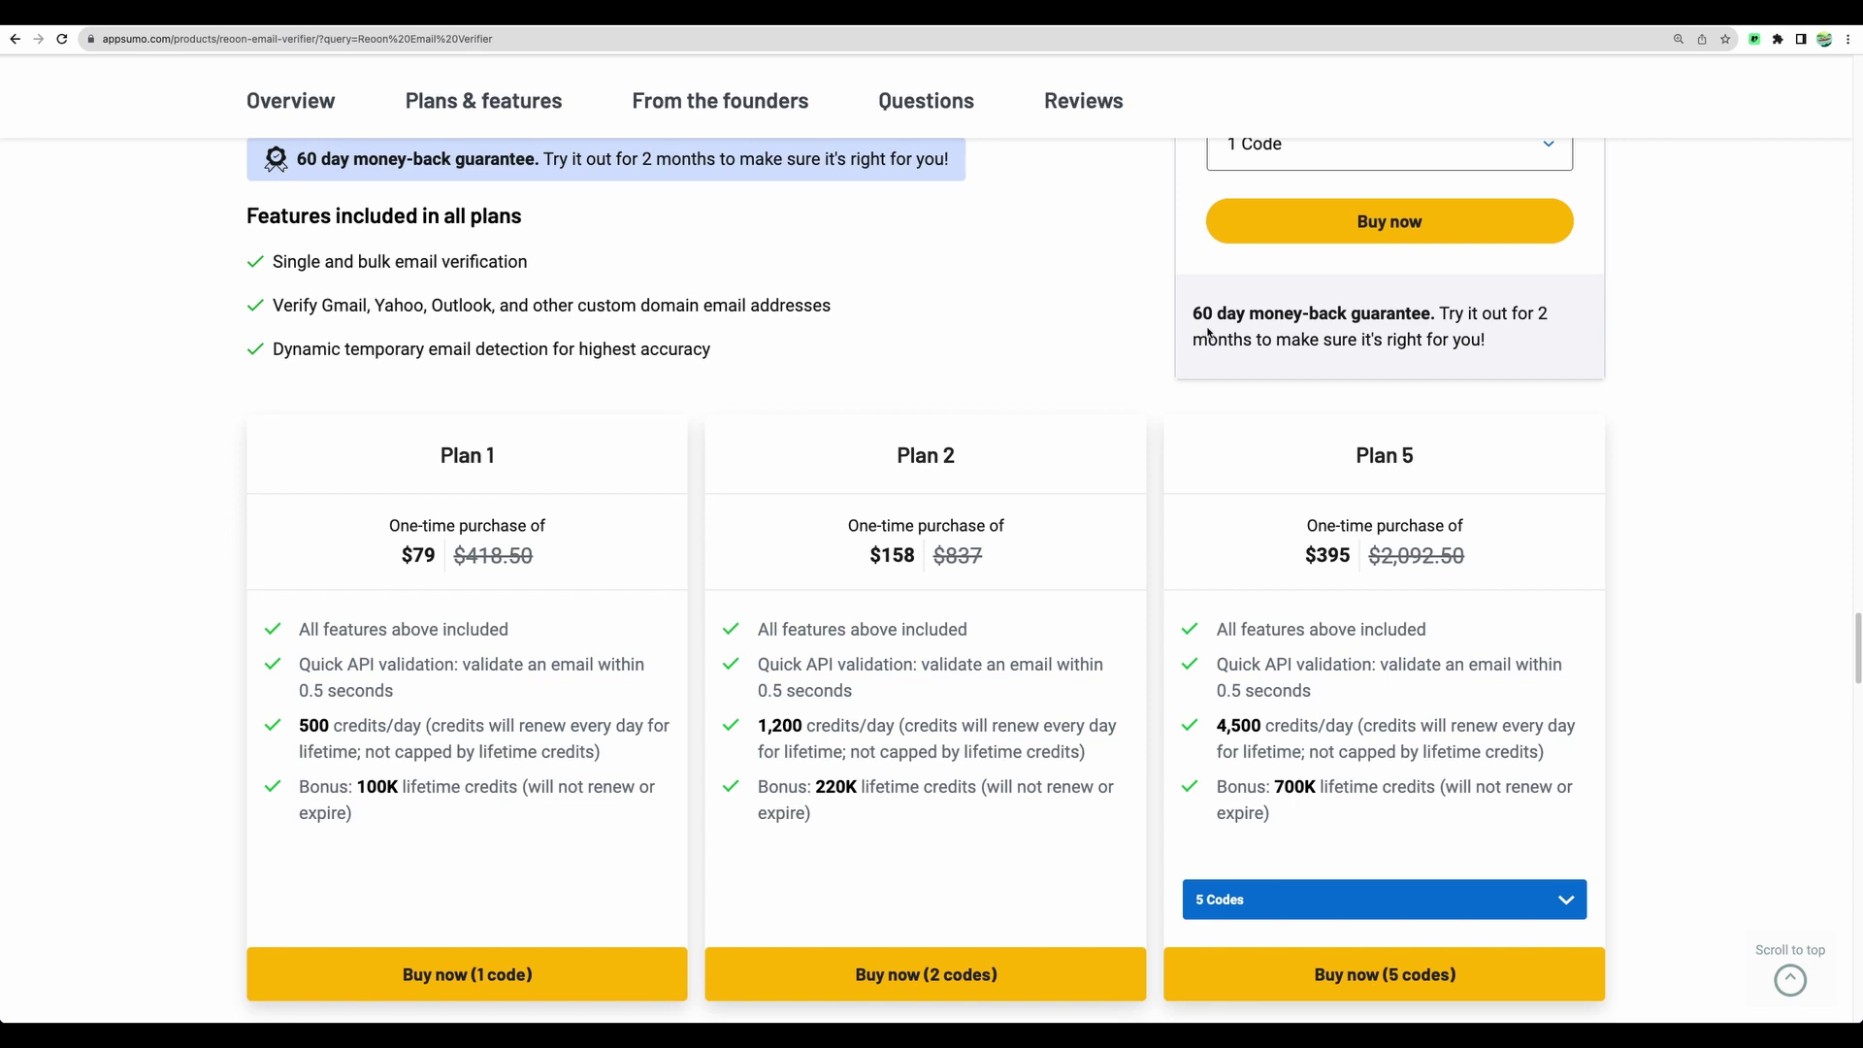
scroll(1038, 291, up, 15)
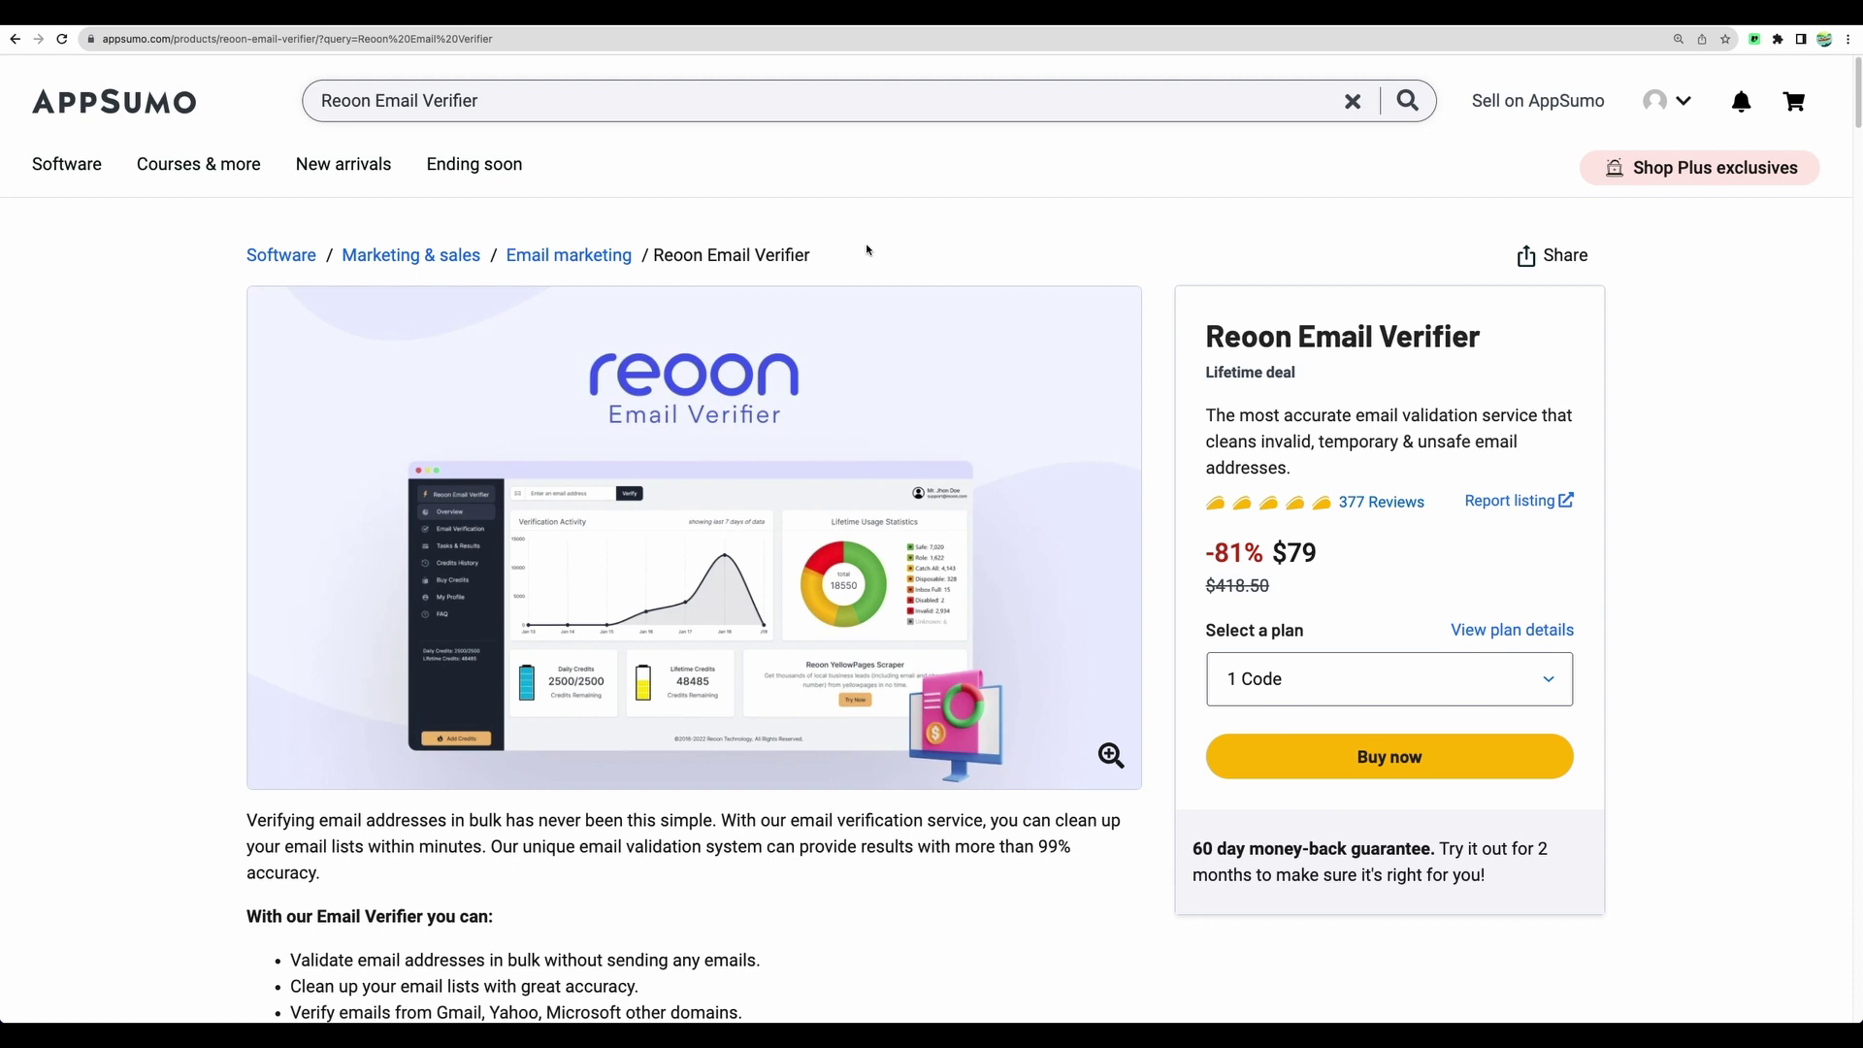